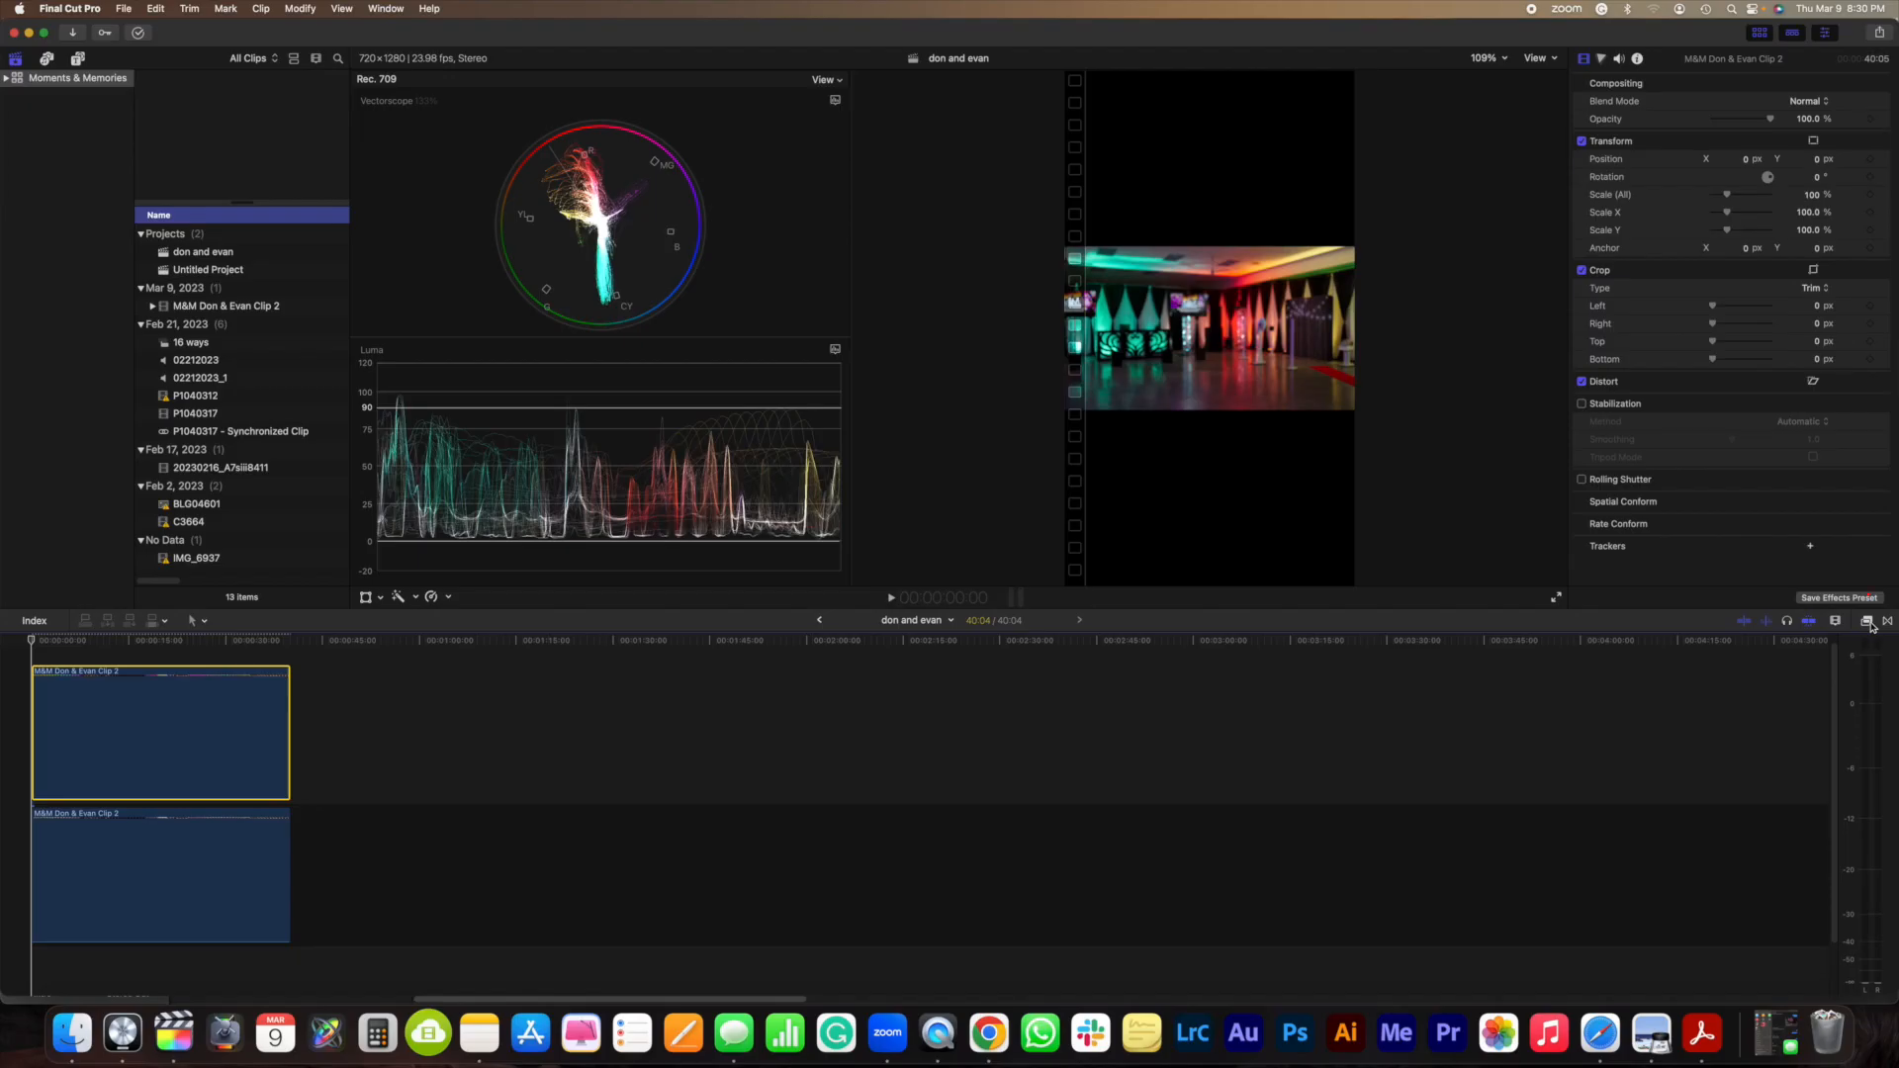
Step: Search the effects for "simple" and apply Simple Border to the upper M&M Don & Evan Clip 2
{"action": "left_click", "coordinate": [1867, 621]}
{"action": "left_click", "coordinate": [1502, 660]}
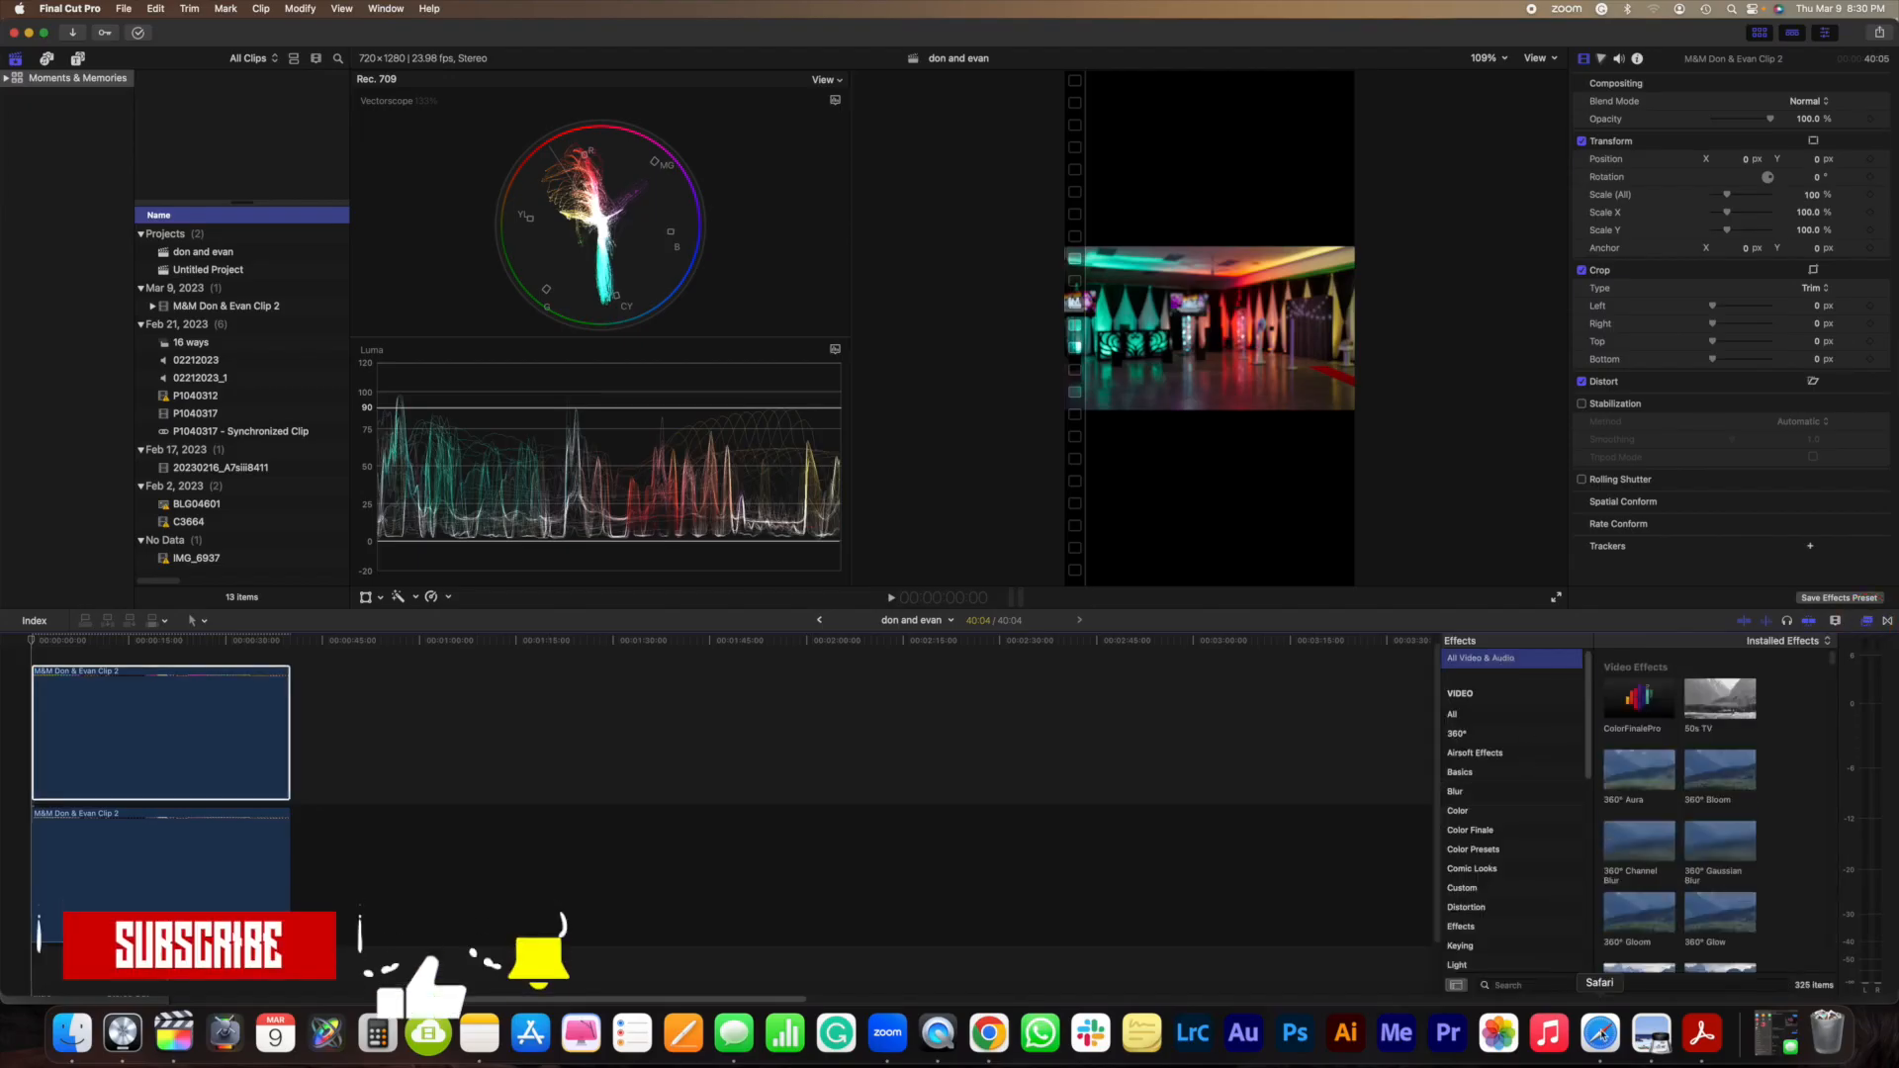
{"action": "type", "text": "l"}
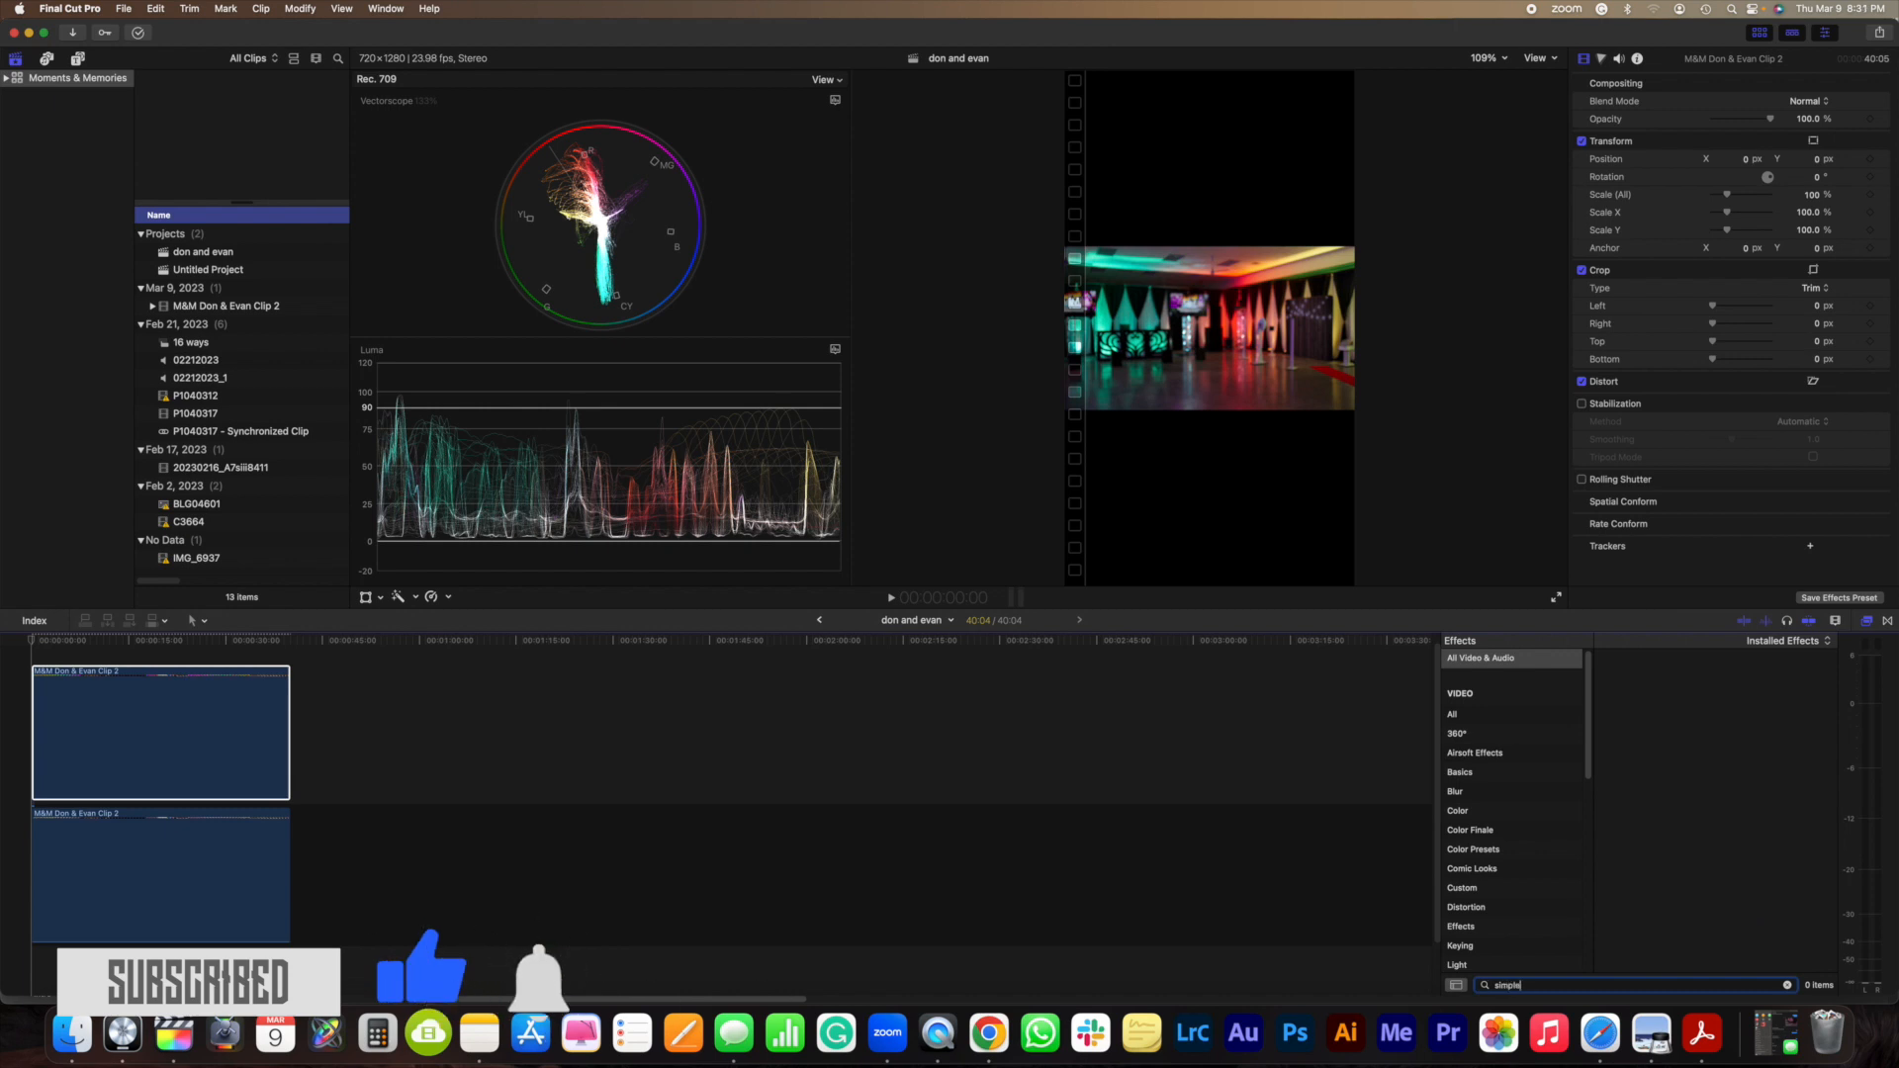
{"action": "type", "text": "e"}
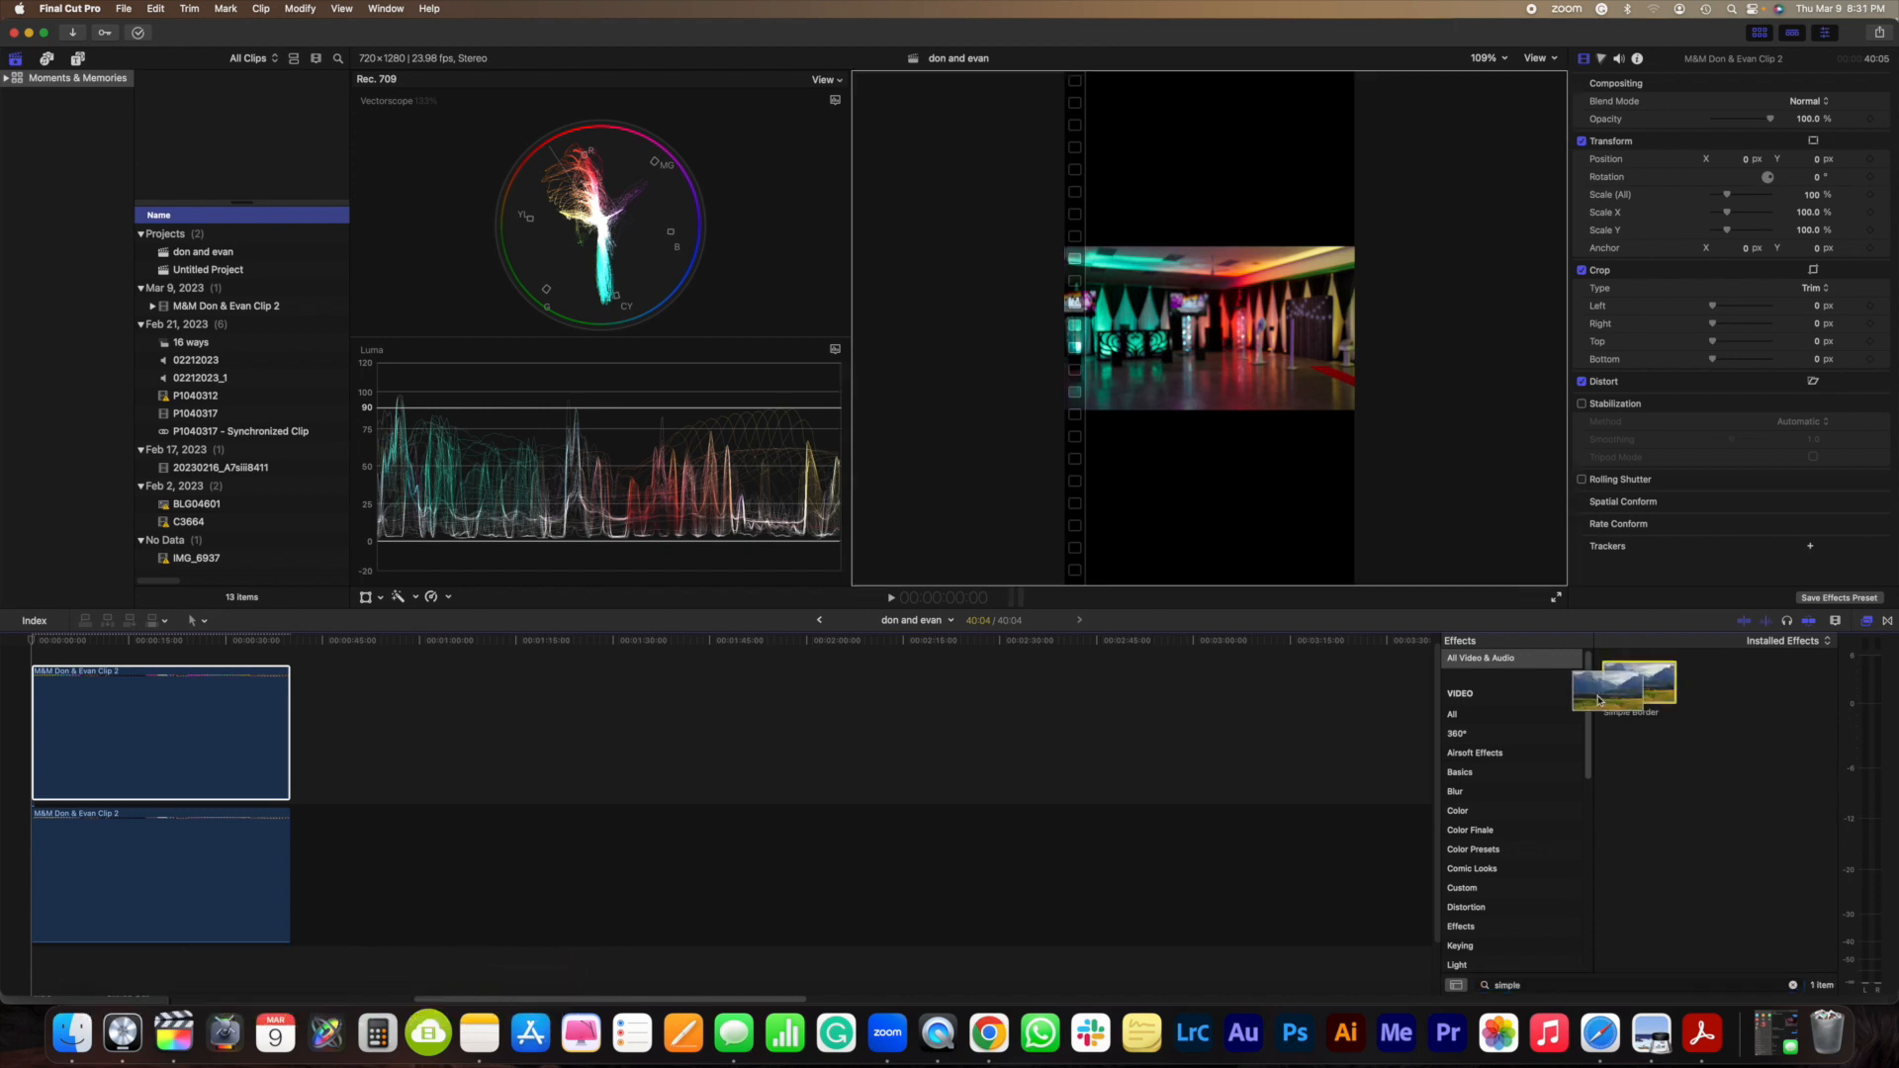
{"action": "left_click_drag", "start_coordinate": [1668, 690], "coordinate": [20, 788]}
{"action": "left_click_drag", "start_coordinate": [109, 744], "coordinate": [178, 754]}
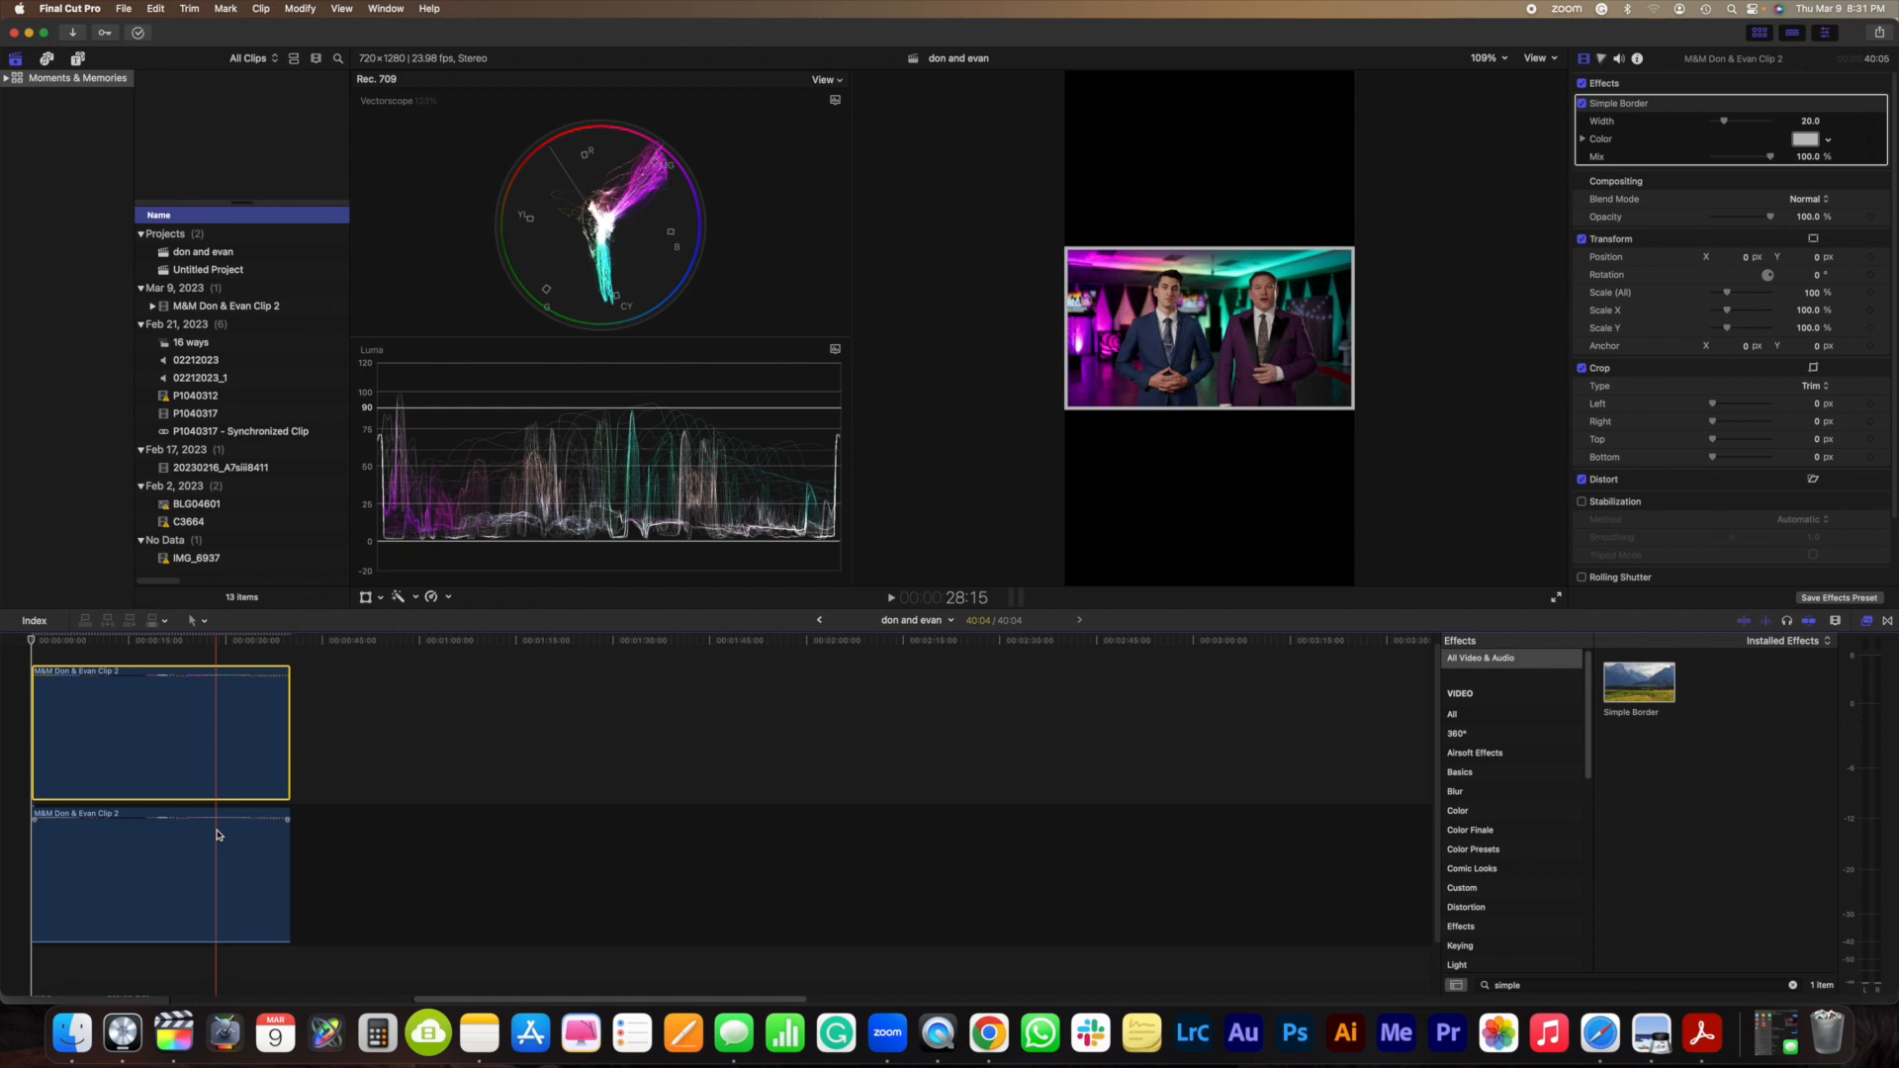
Step: Scale the lower clip to 324% so it fills the vertical frame, and reduce its opacity to 19.53%
{"action": "key", "text": "Delete"}
{"action": "left_click", "coordinate": [151, 643]}
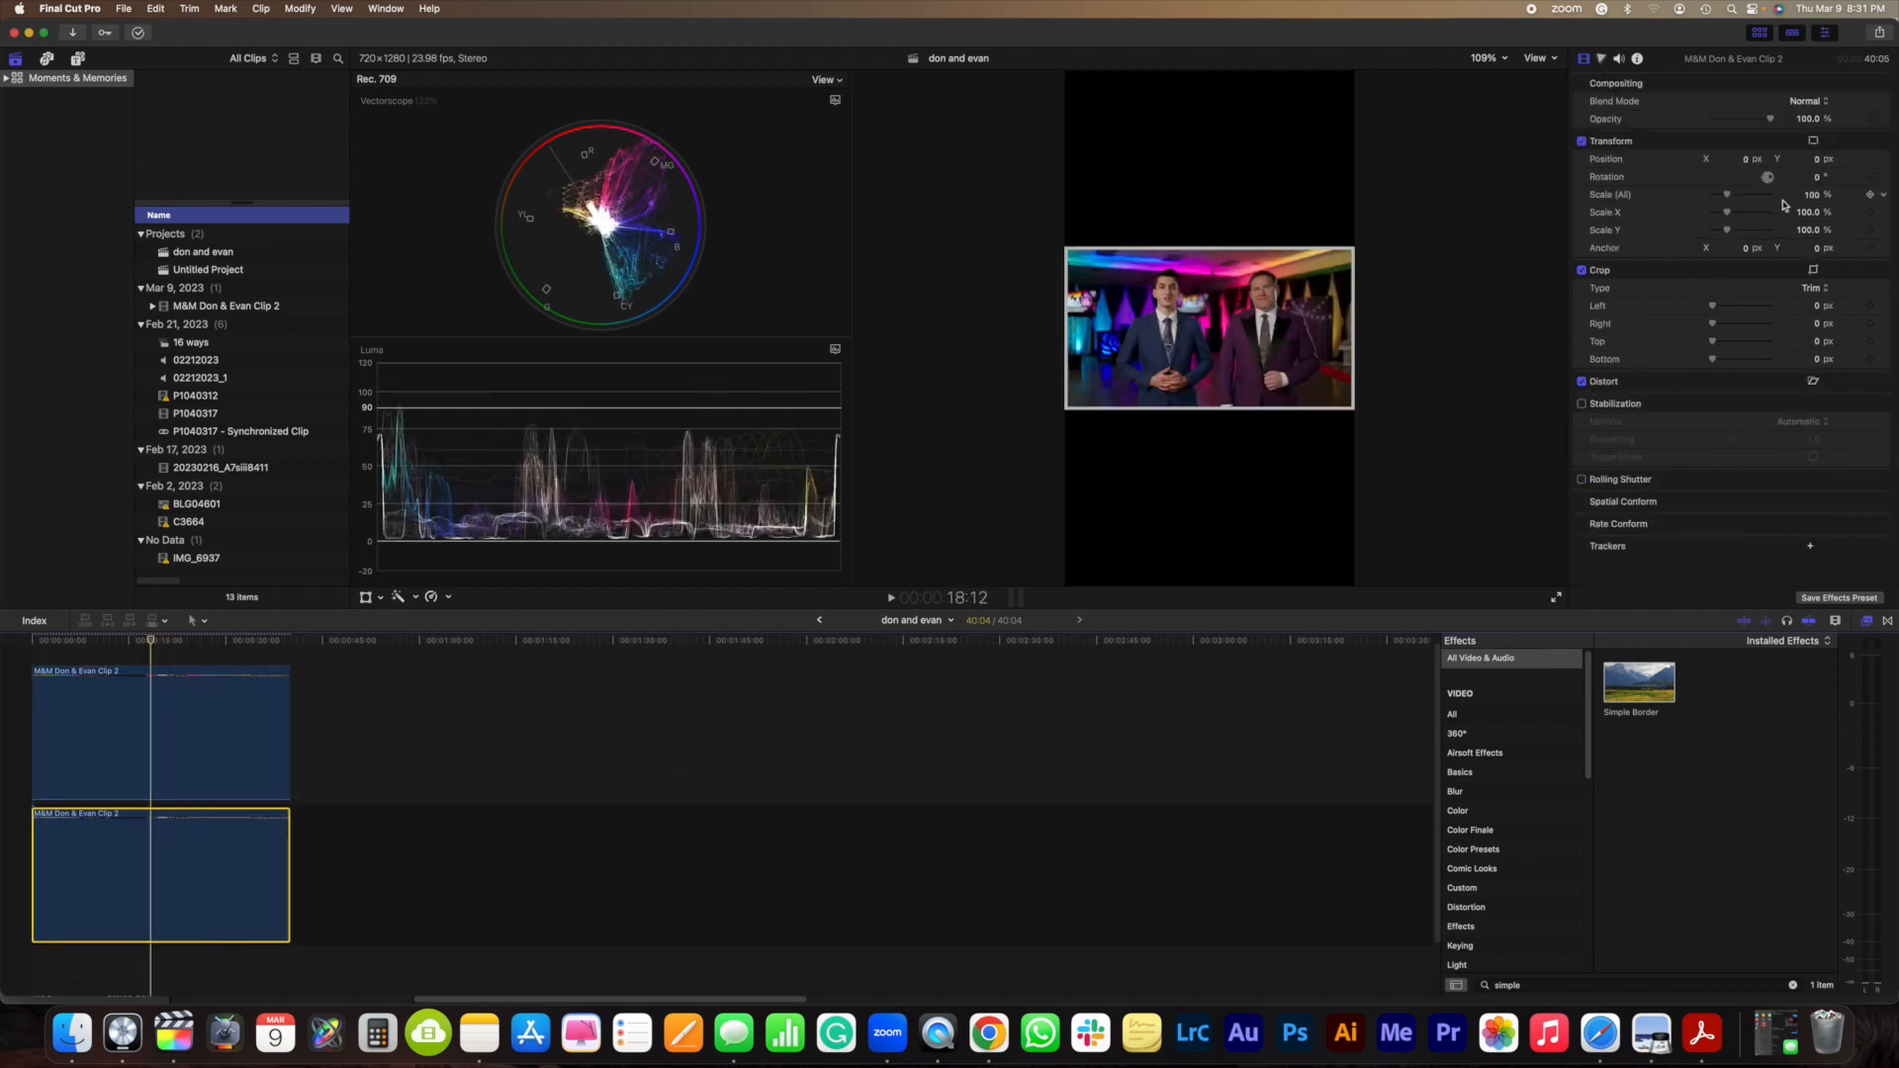
{"action": "left_click_drag", "start_coordinate": [1727, 198], "coordinate": [1758, 221]}
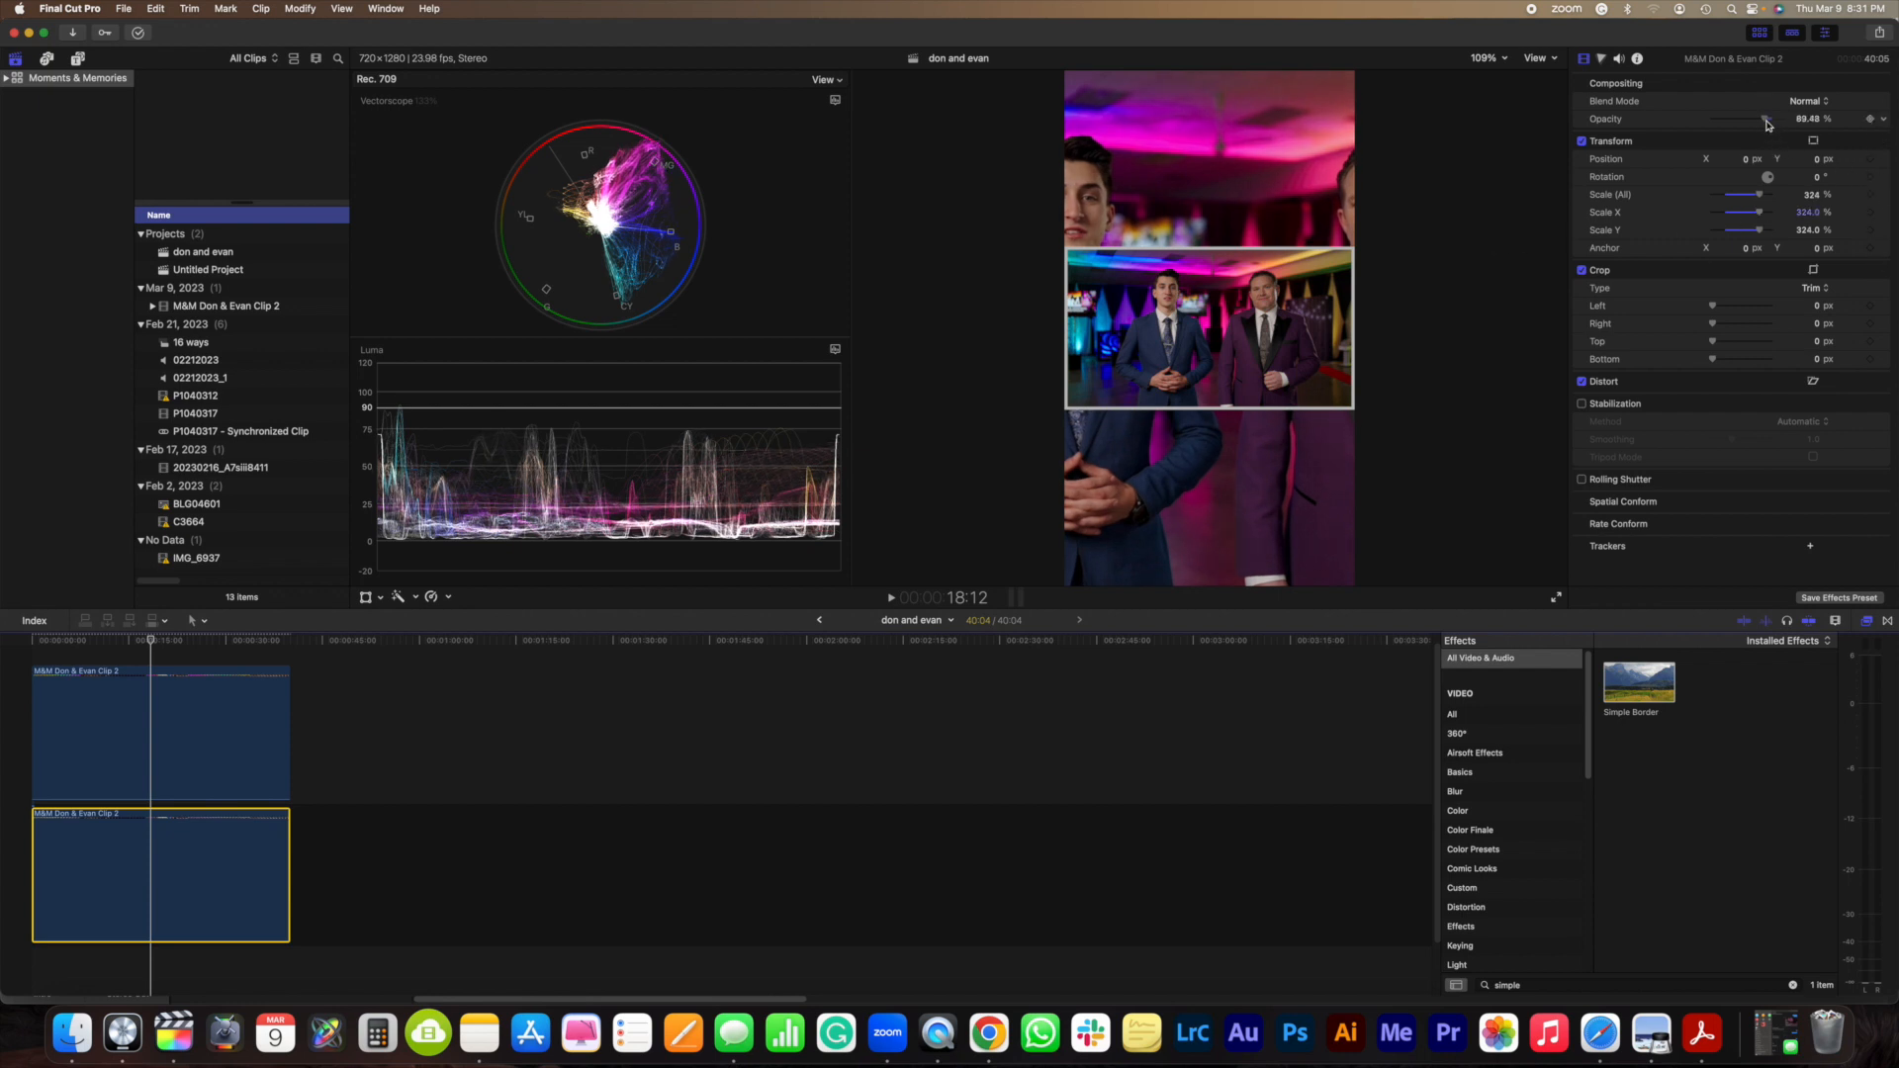
{"action": "left_click_drag", "start_coordinate": [1774, 125], "coordinate": [1727, 140]}
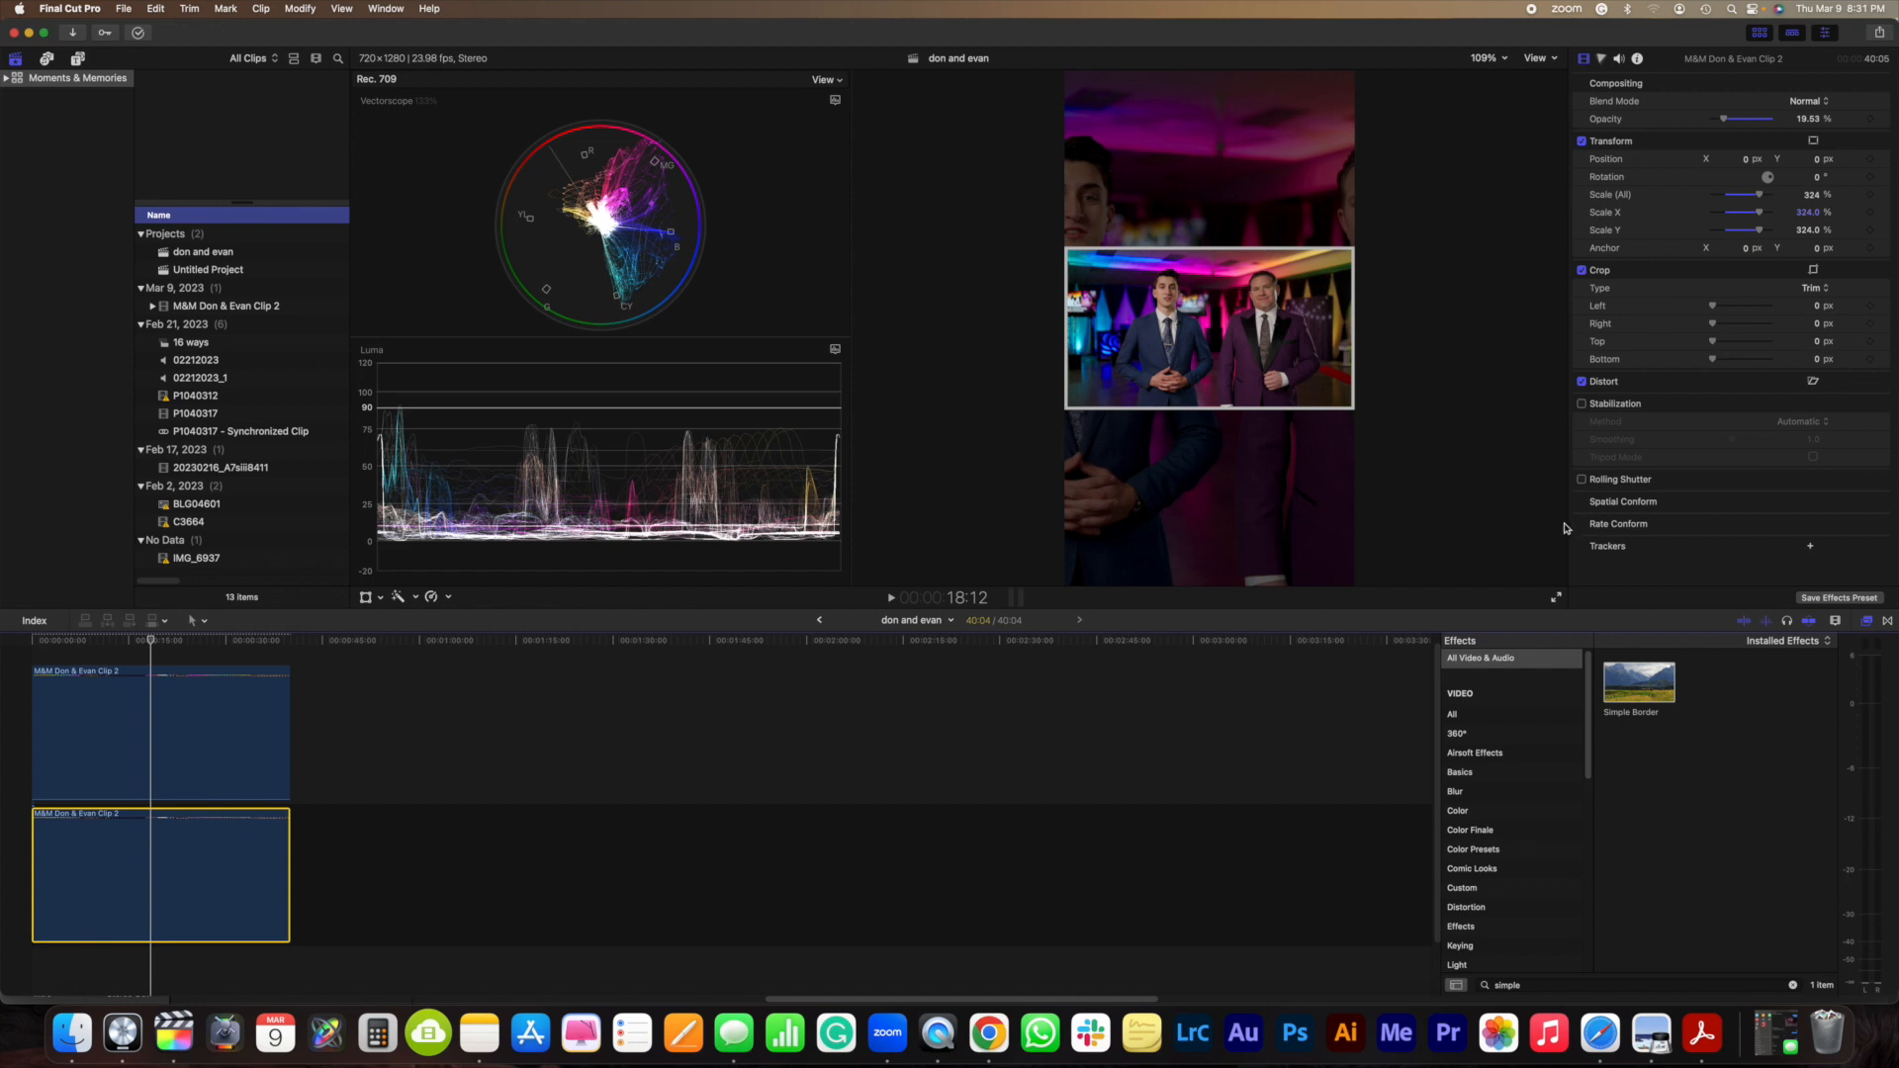
Step: Clear the effects search and apply the Gaussian blur to the lower background clip
{"action": "left_click", "coordinate": [1791, 987]}
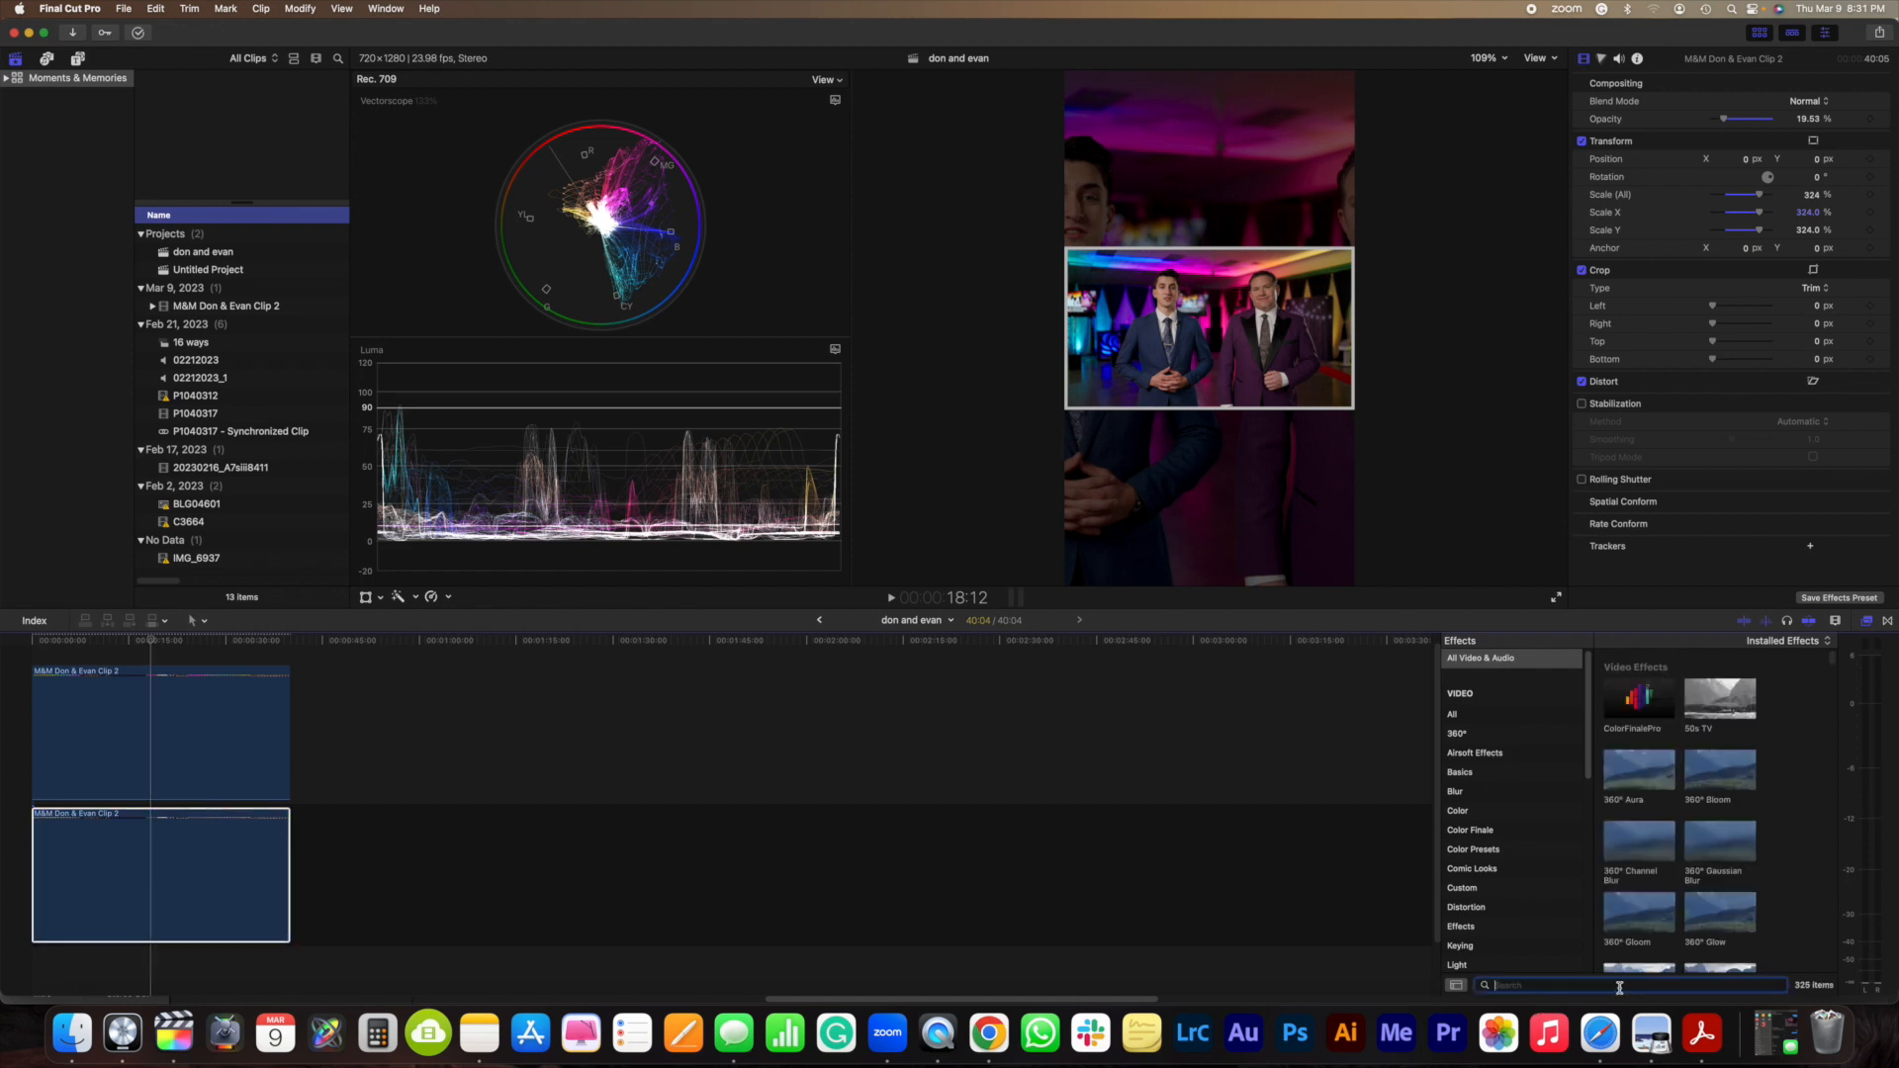
{"action": "left_click", "coordinate": [1462, 793]}
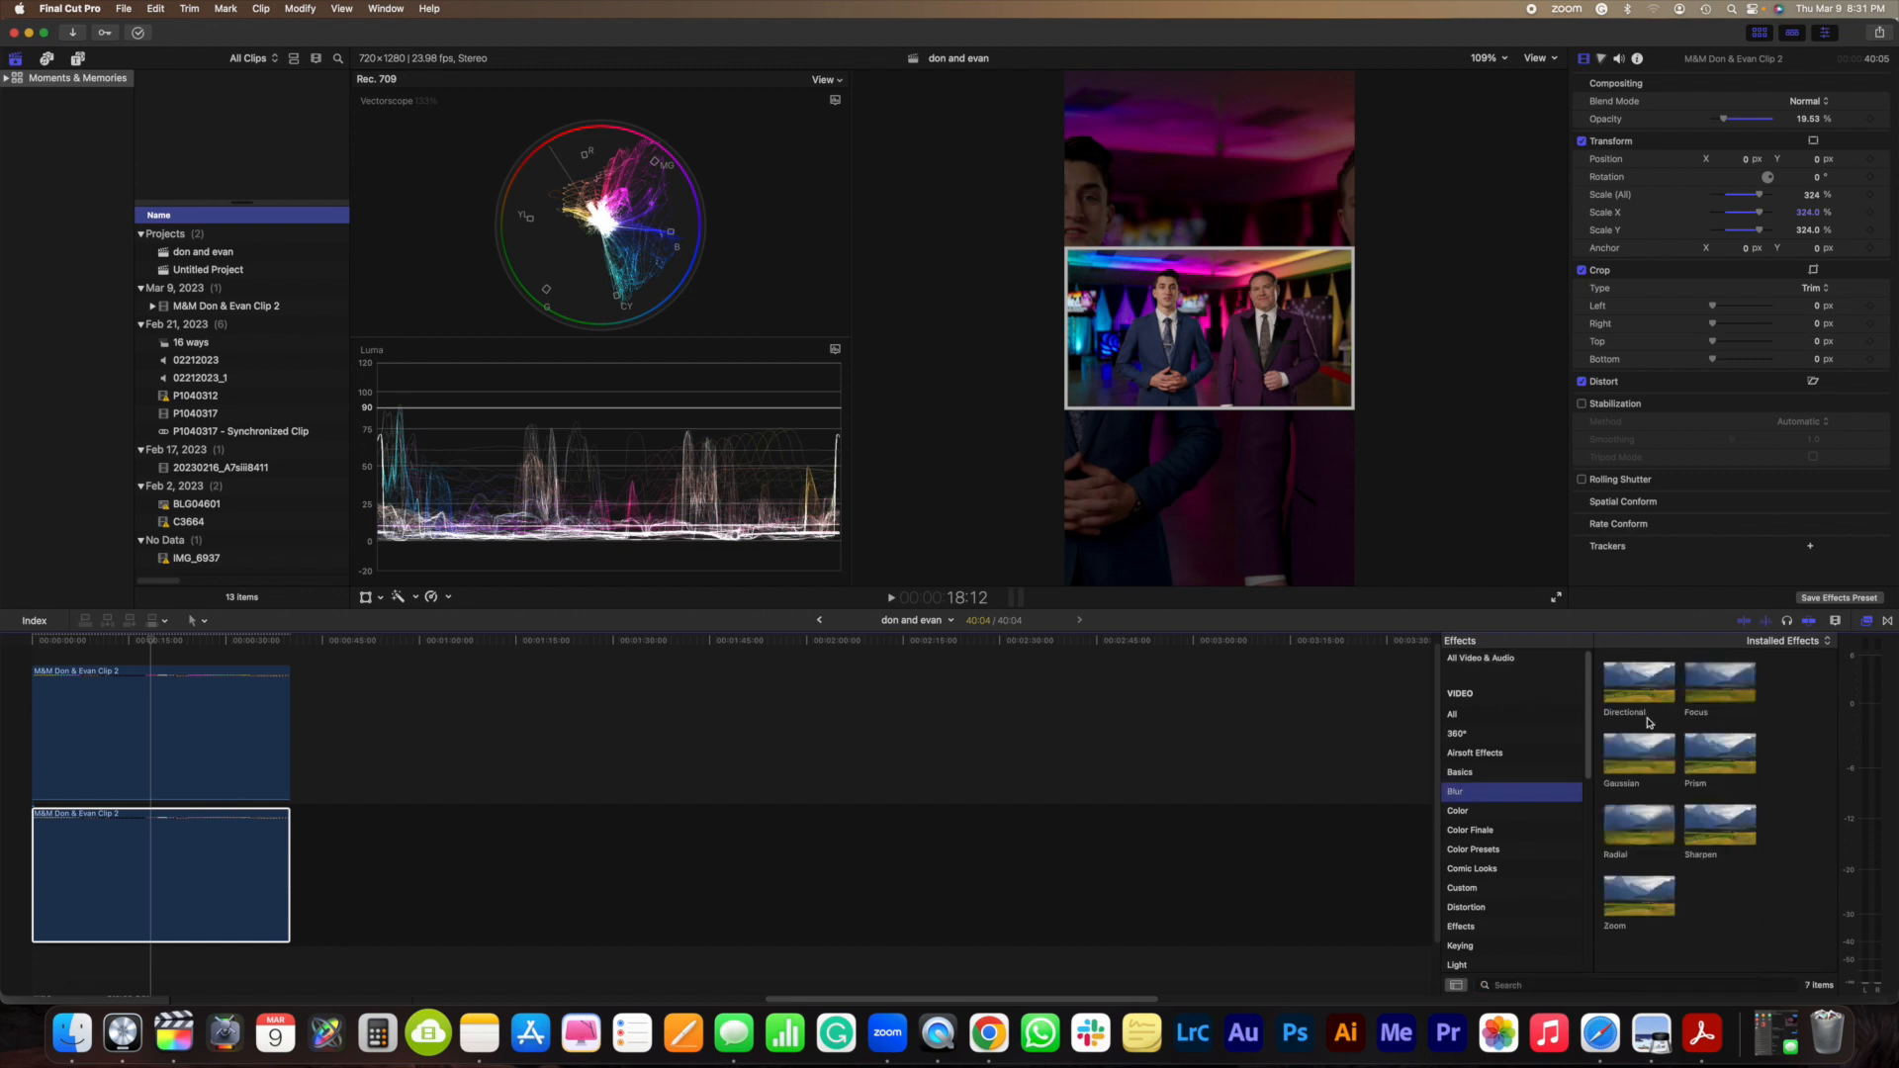
{"action": "left_click_drag", "start_coordinate": [1650, 765], "coordinate": [145, 912]}
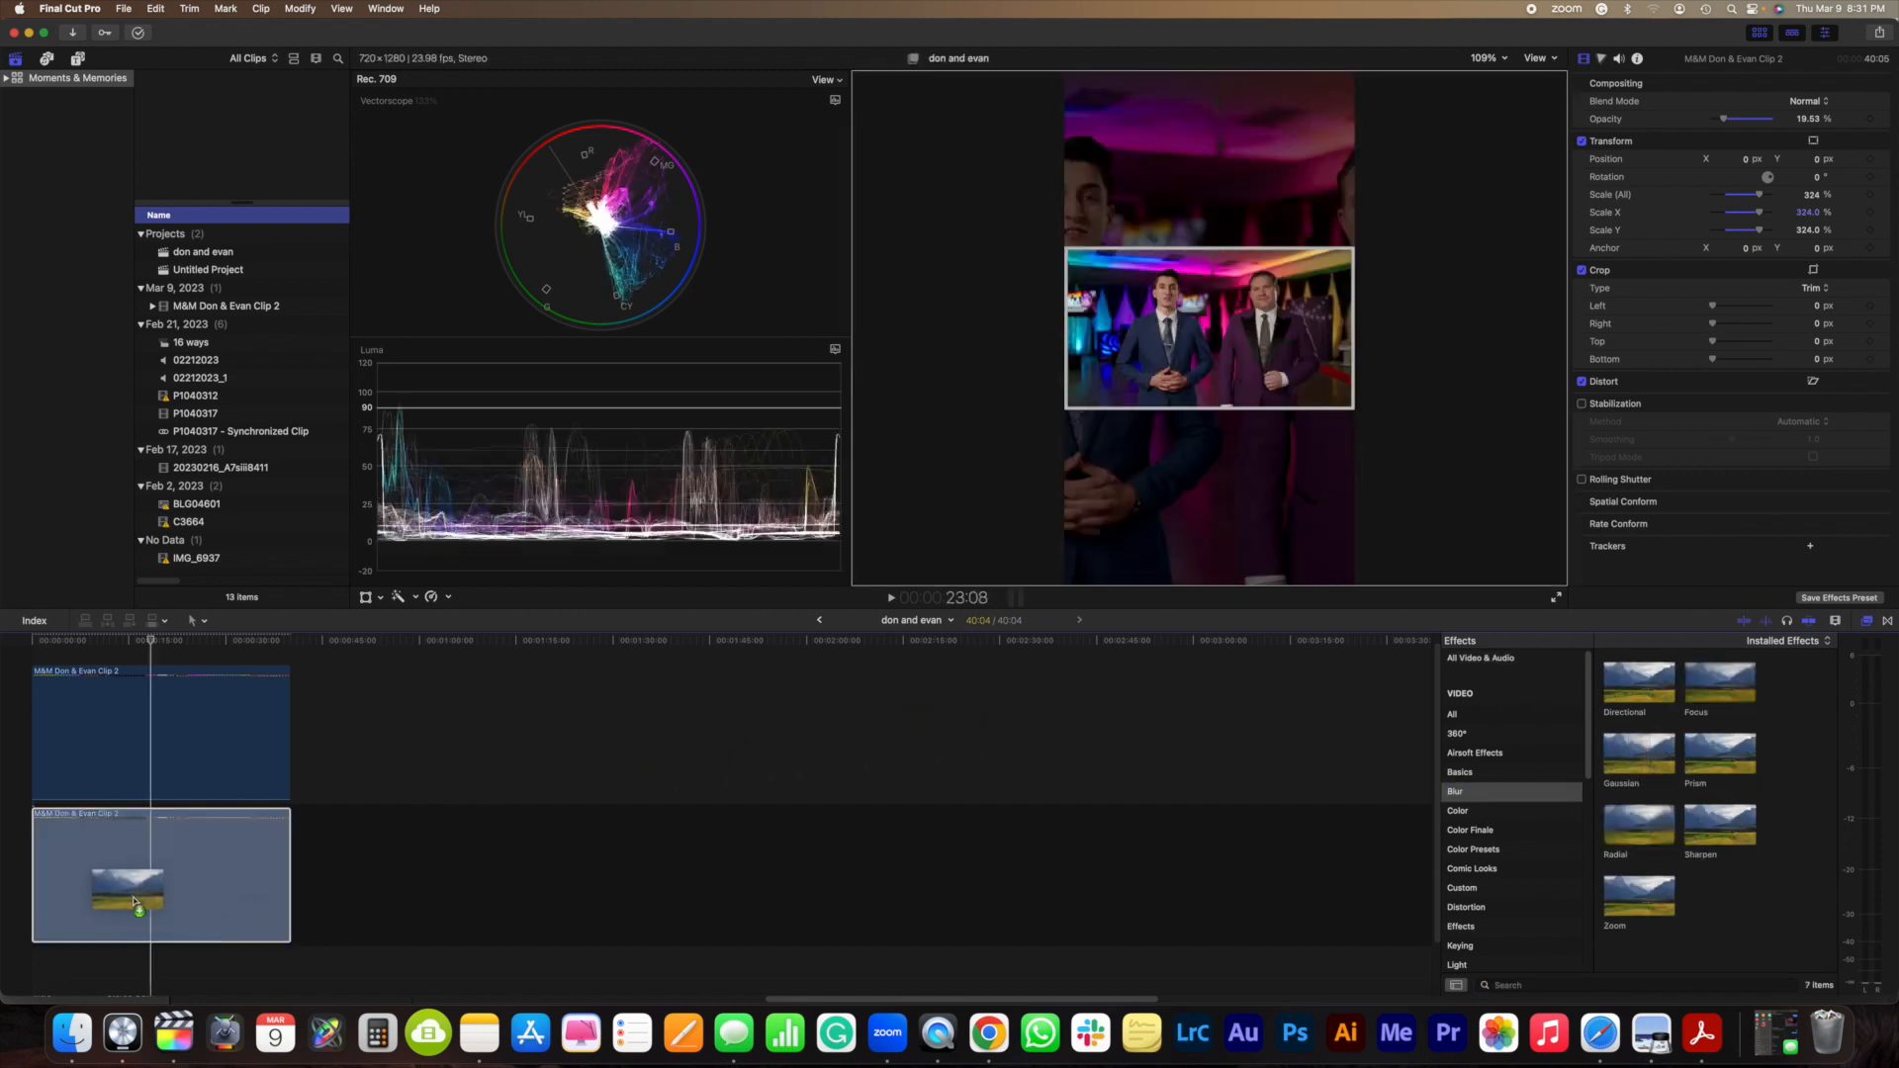
{"action": "left_click_drag", "start_coordinate": [134, 902], "coordinate": [135, 903]}
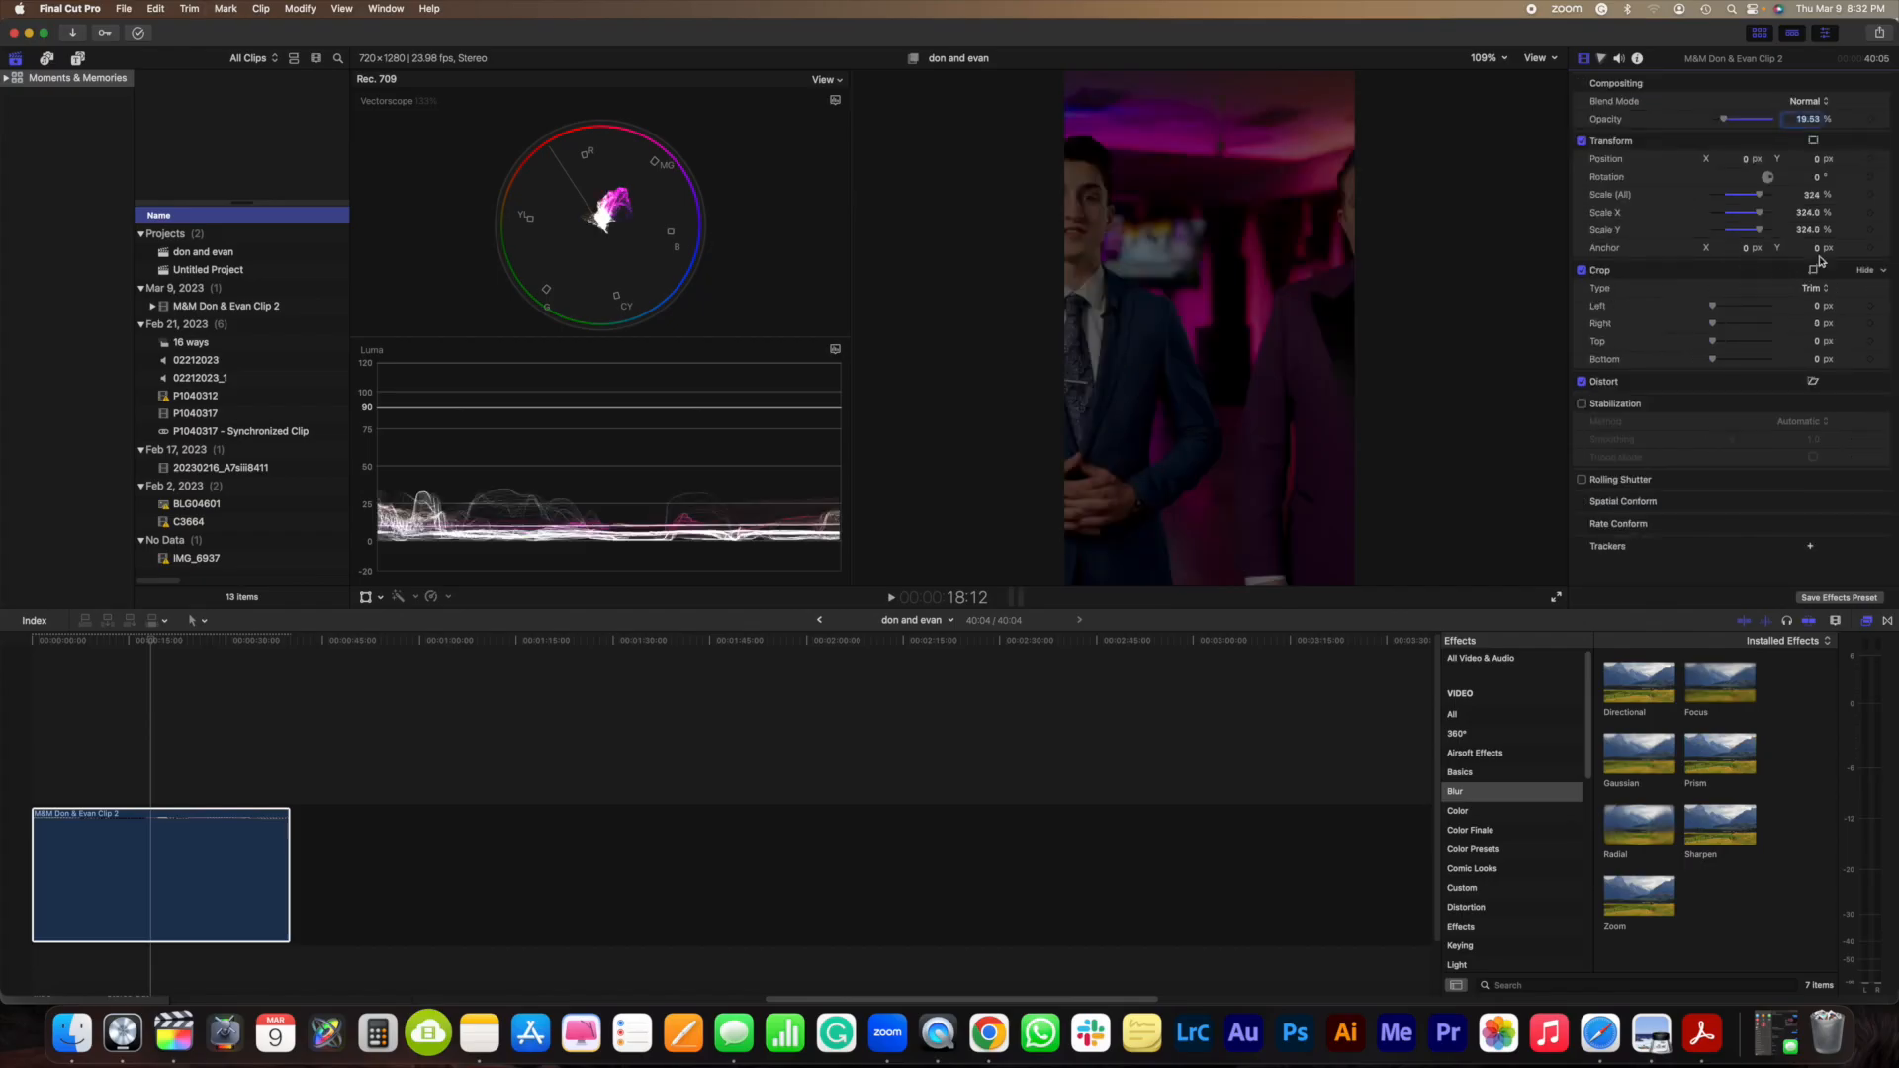
Step: Reset the remaining clip's scale and opacity to their default values
{"action": "left_click", "coordinate": [1883, 197]}
{"action": "left_click", "coordinate": [1876, 206]}
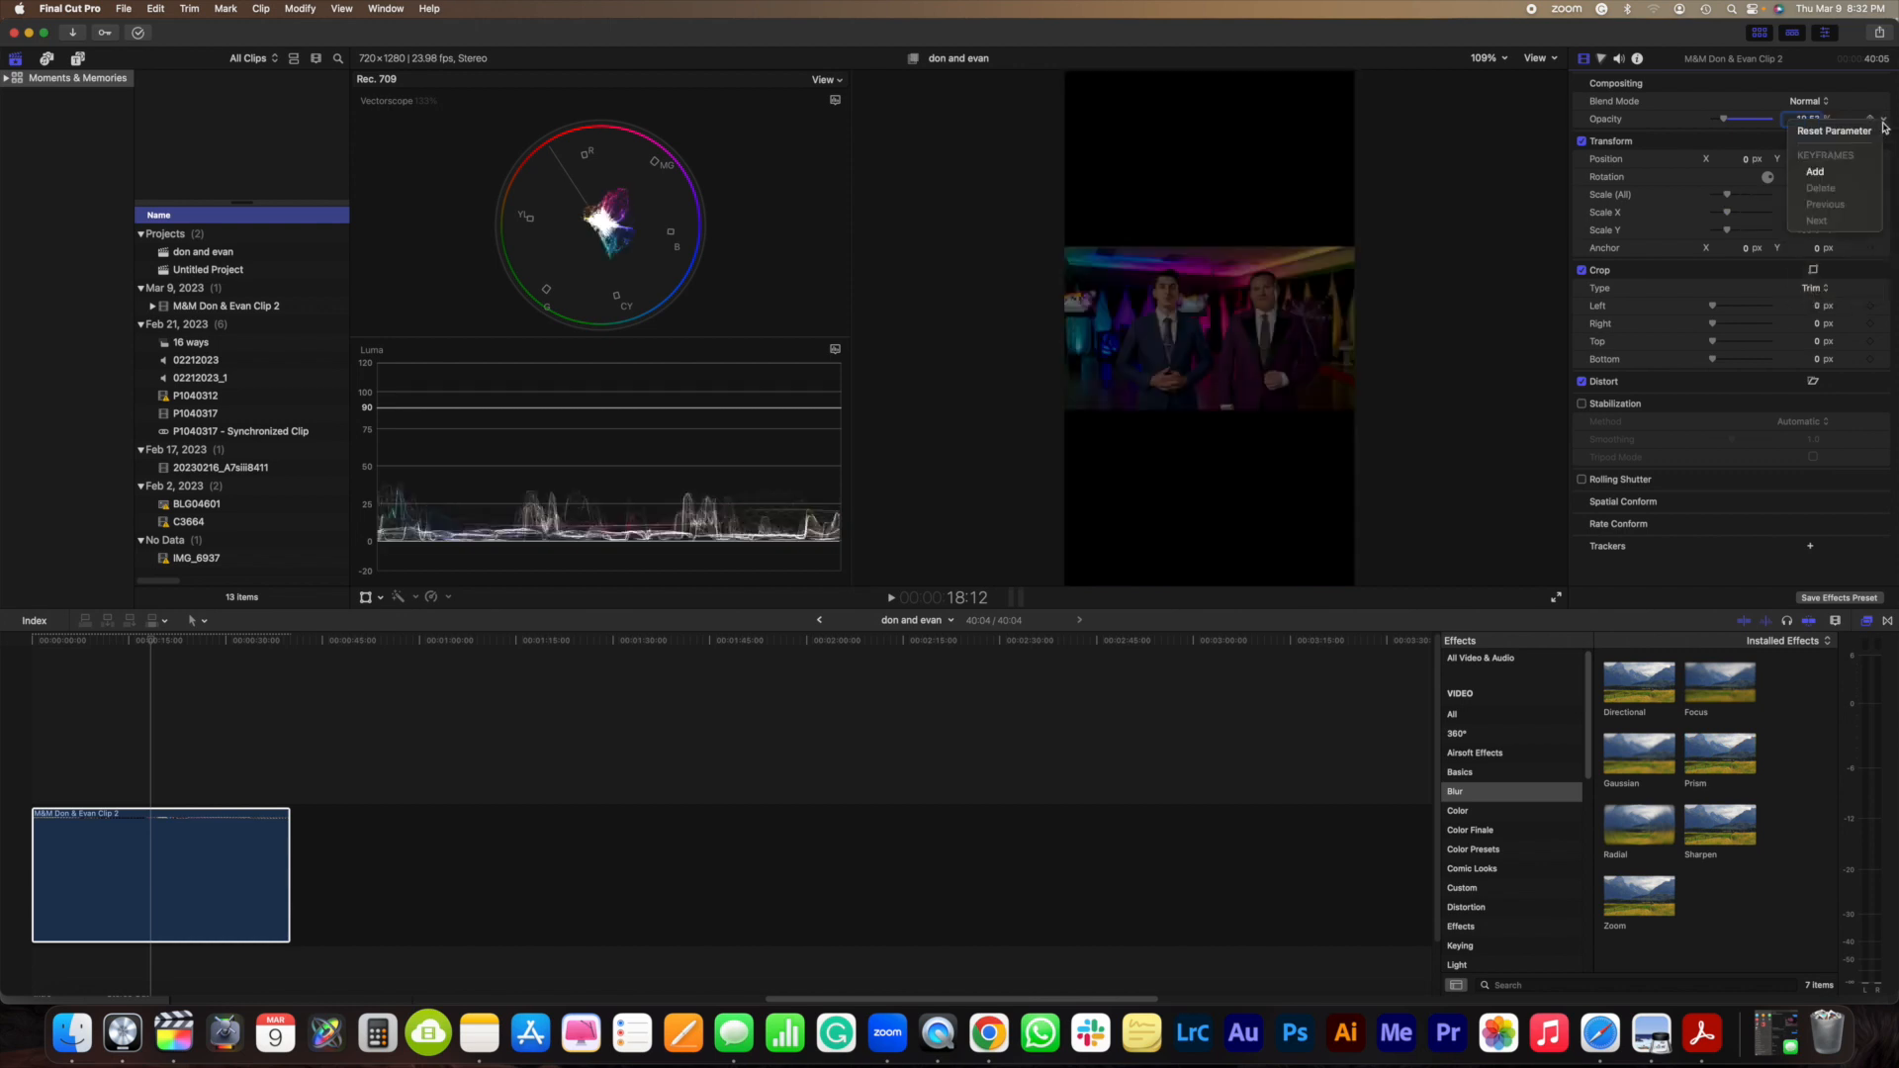
{"action": "left_click", "coordinate": [1848, 140]}
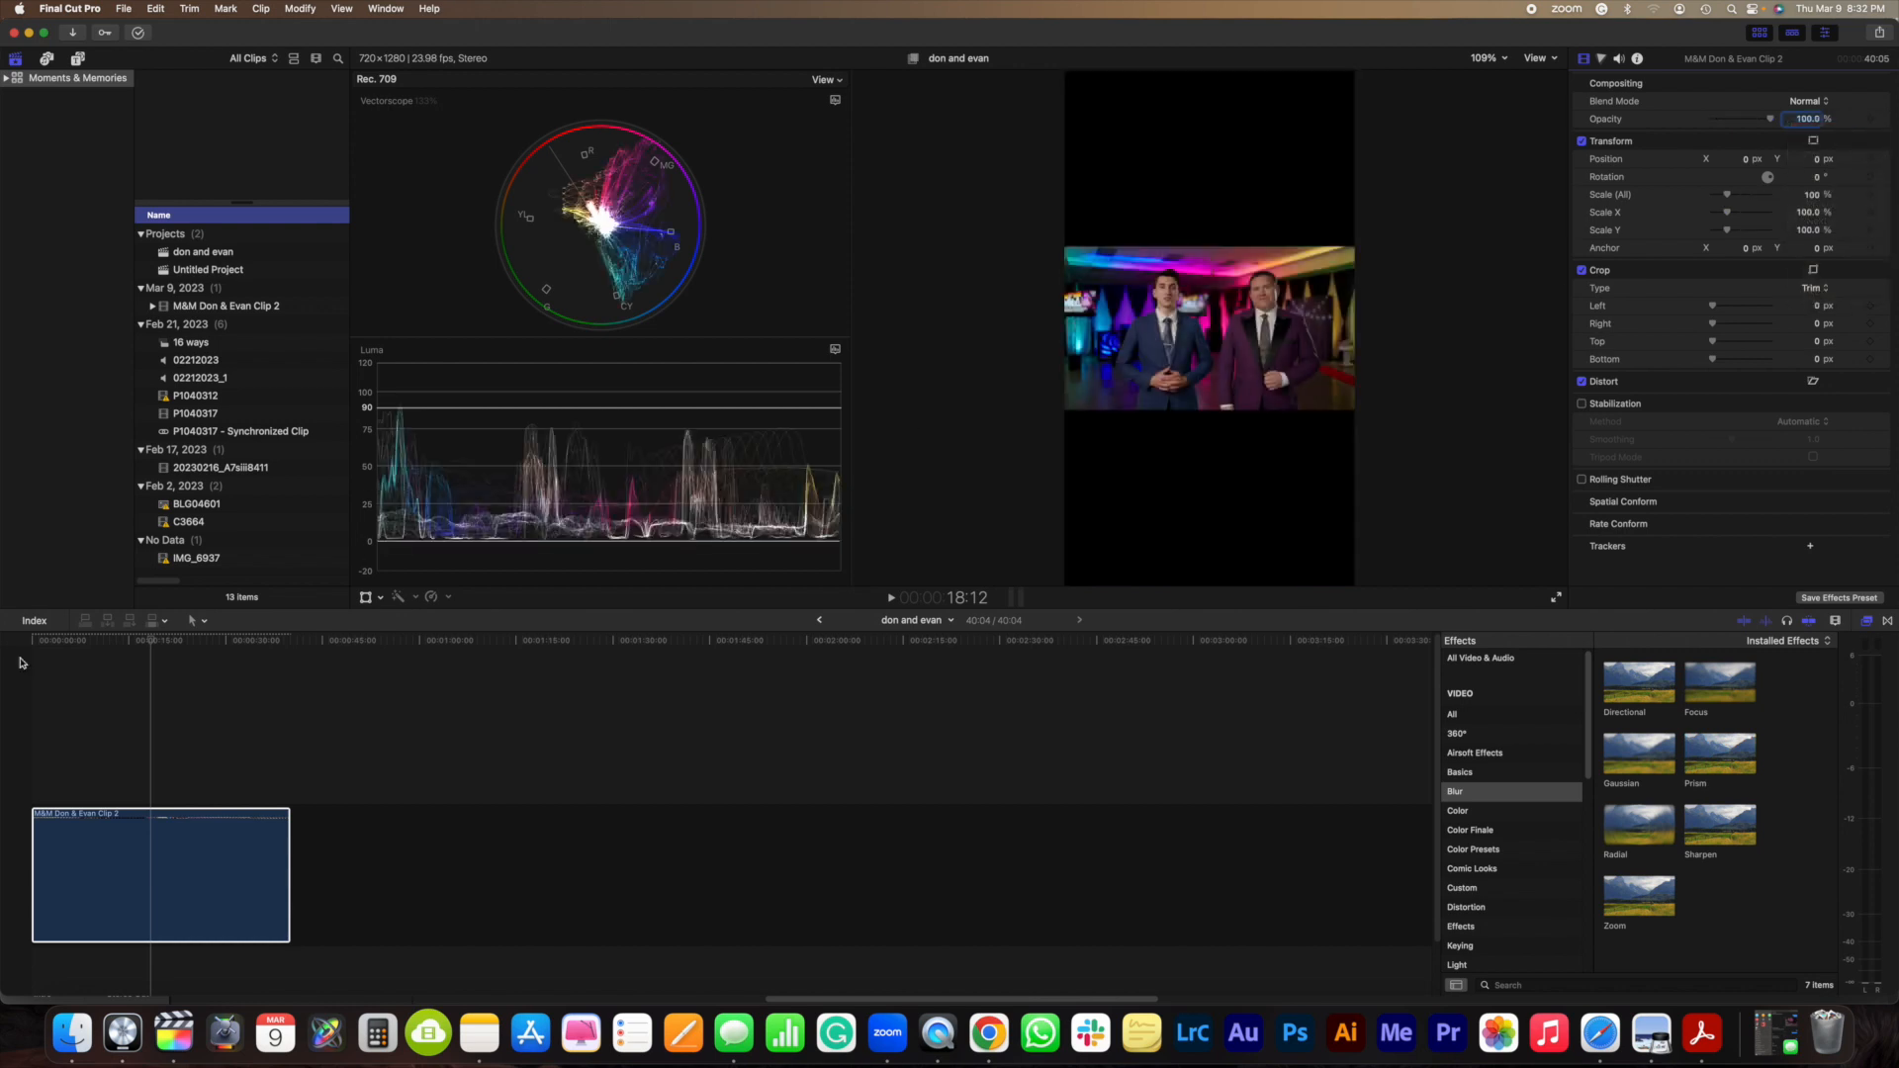
Step: Scale the clip to 317% and set its X position to -334.8 px to frame the man in the purple suit
{"action": "left_click", "coordinate": [6, 693]}
{"action": "left_click", "coordinate": [4, 694]}
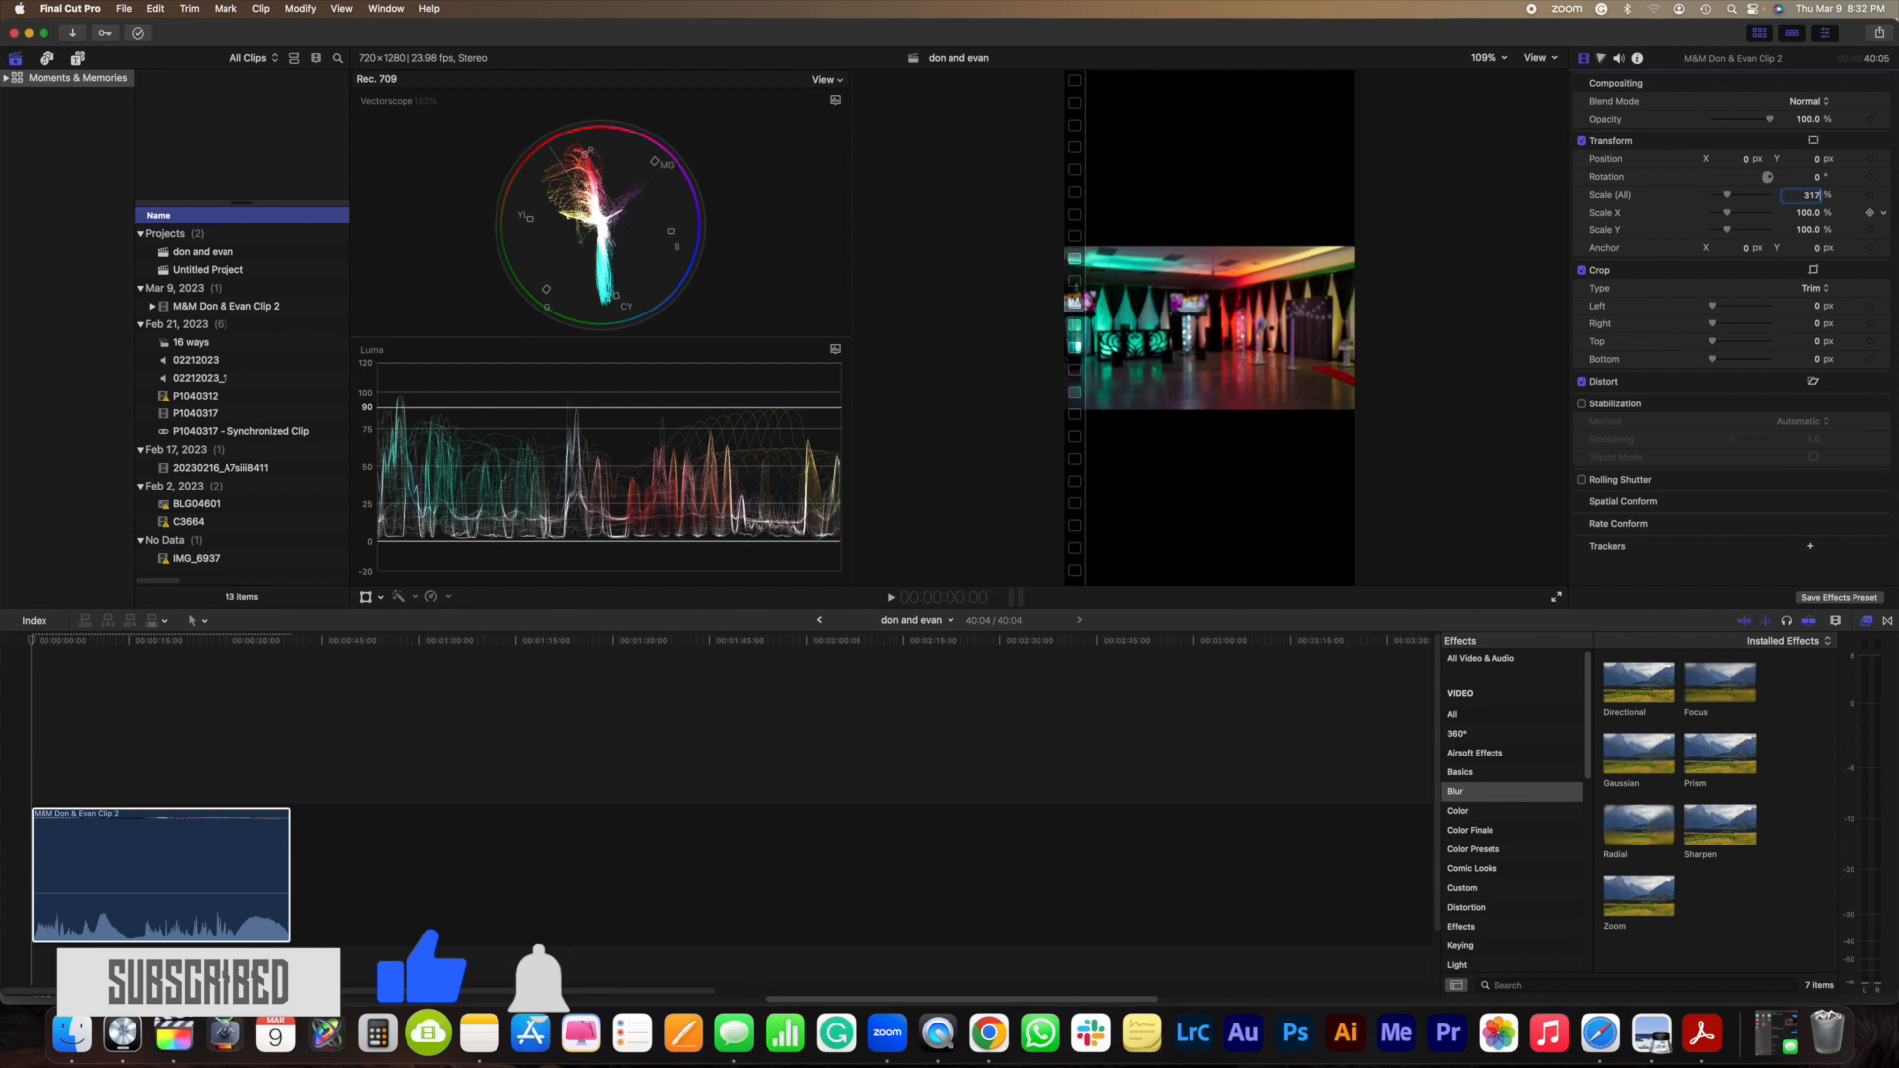
{"action": "key", "text": "Return"}
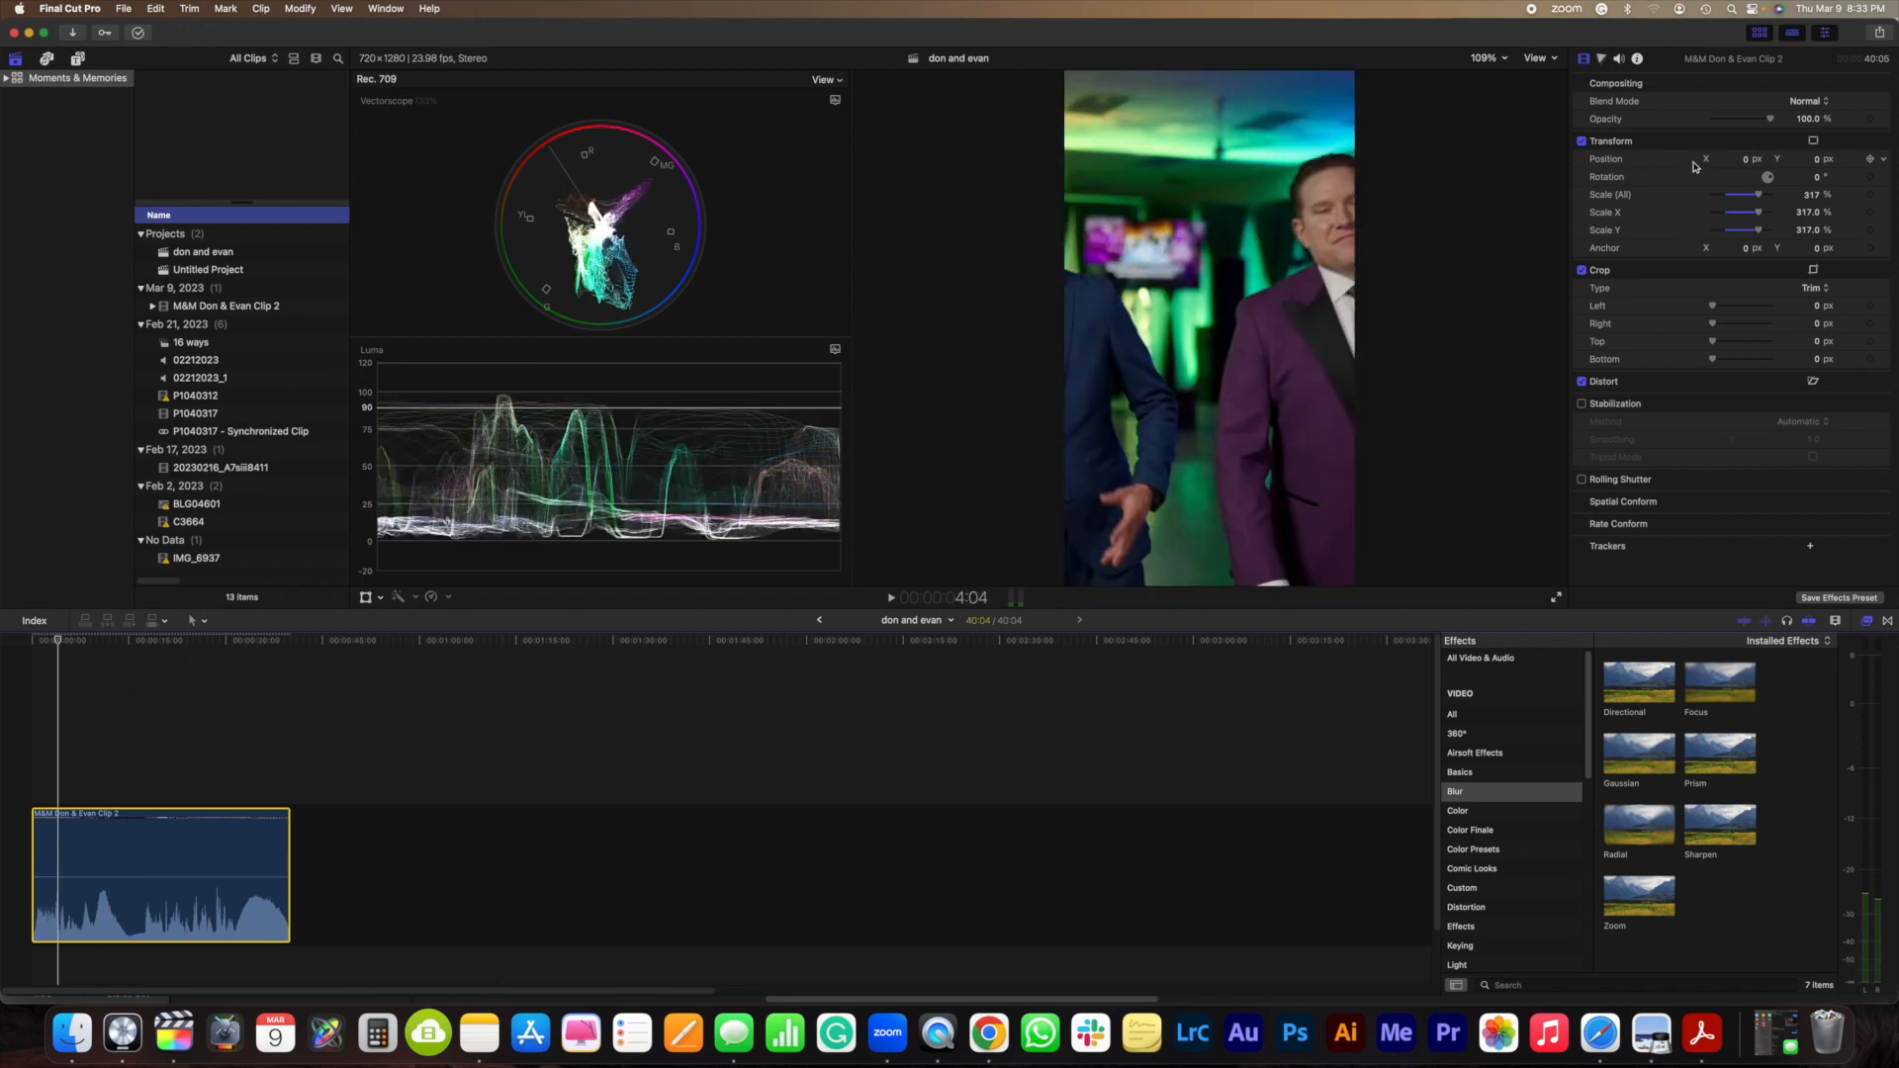
{"action": "left_click_drag", "start_coordinate": [1746, 163], "coordinate": [1416, 164]}
Step: Split the clip at 4:07, at the end of the purple-suit speaker's shot
{"action": "key", "text": "space"}
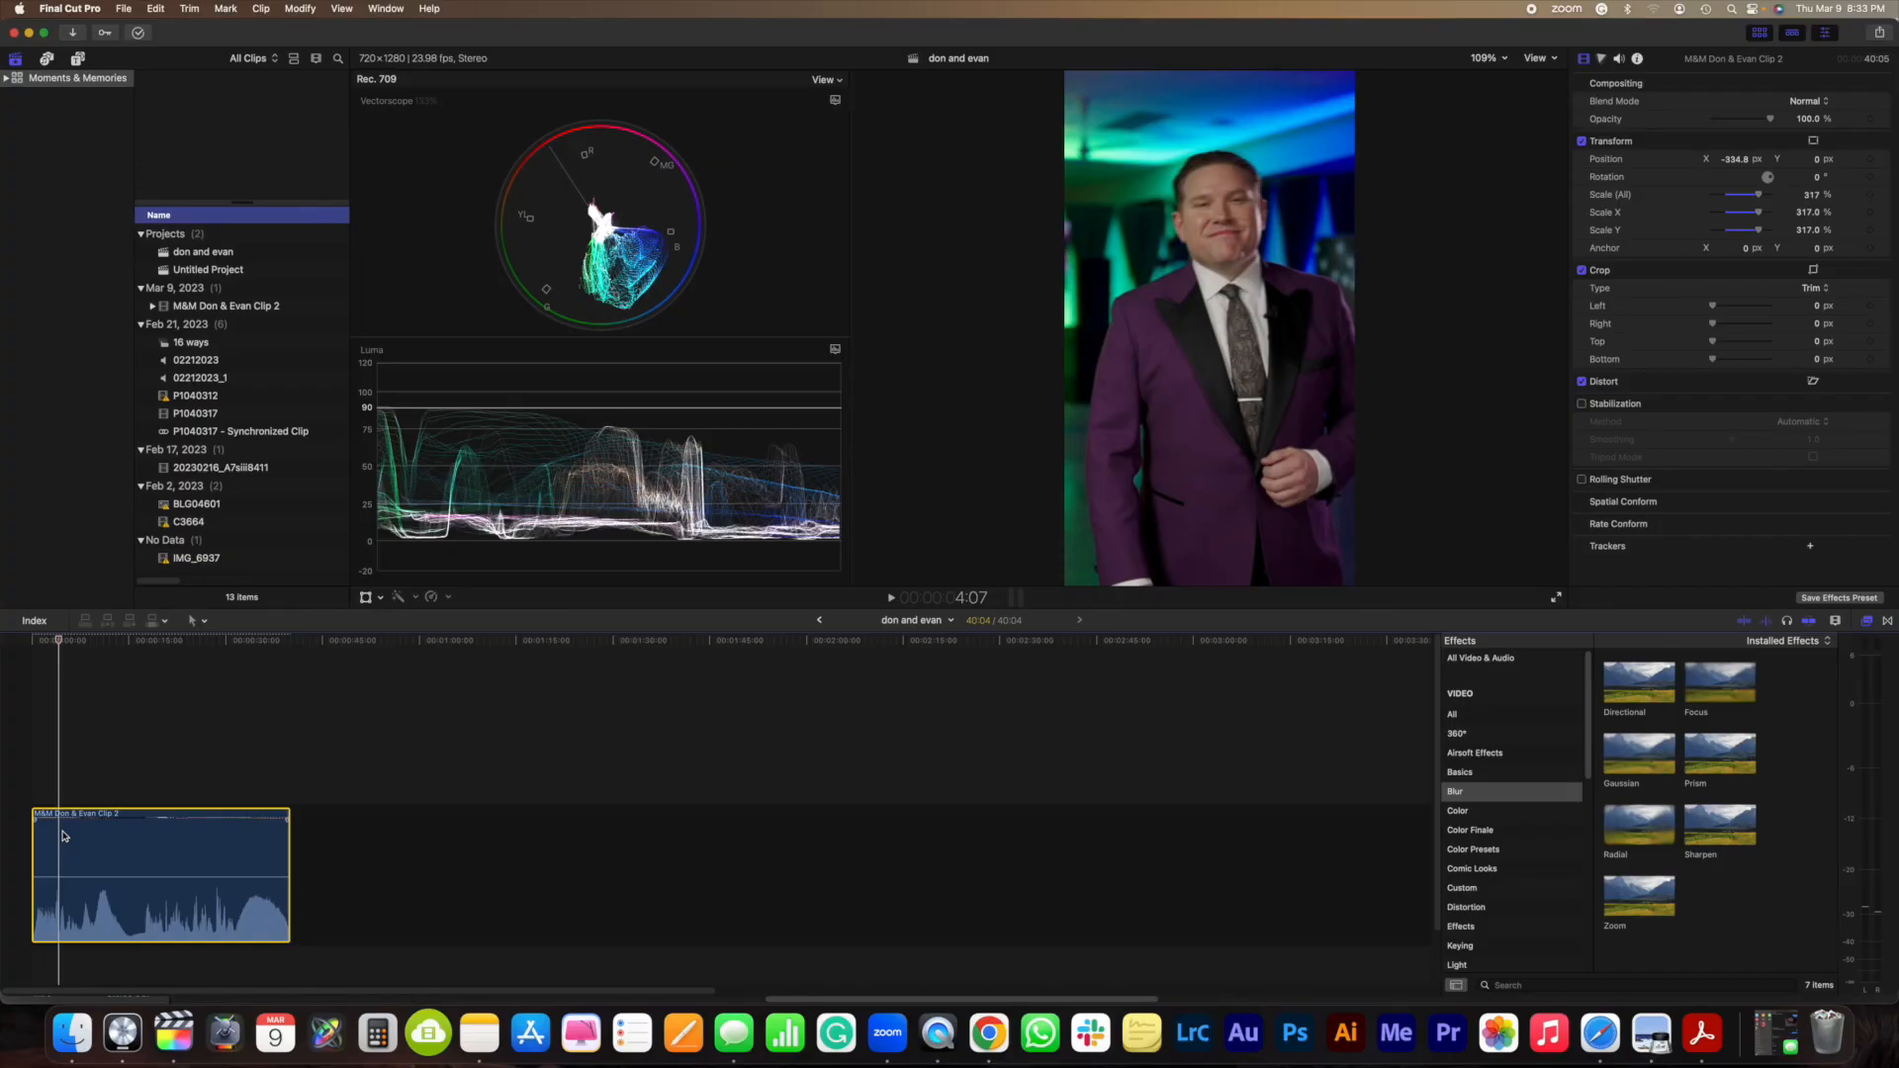
{"action": "key", "text": "super+equal"}
{"action": "key", "text": "super+equal"}
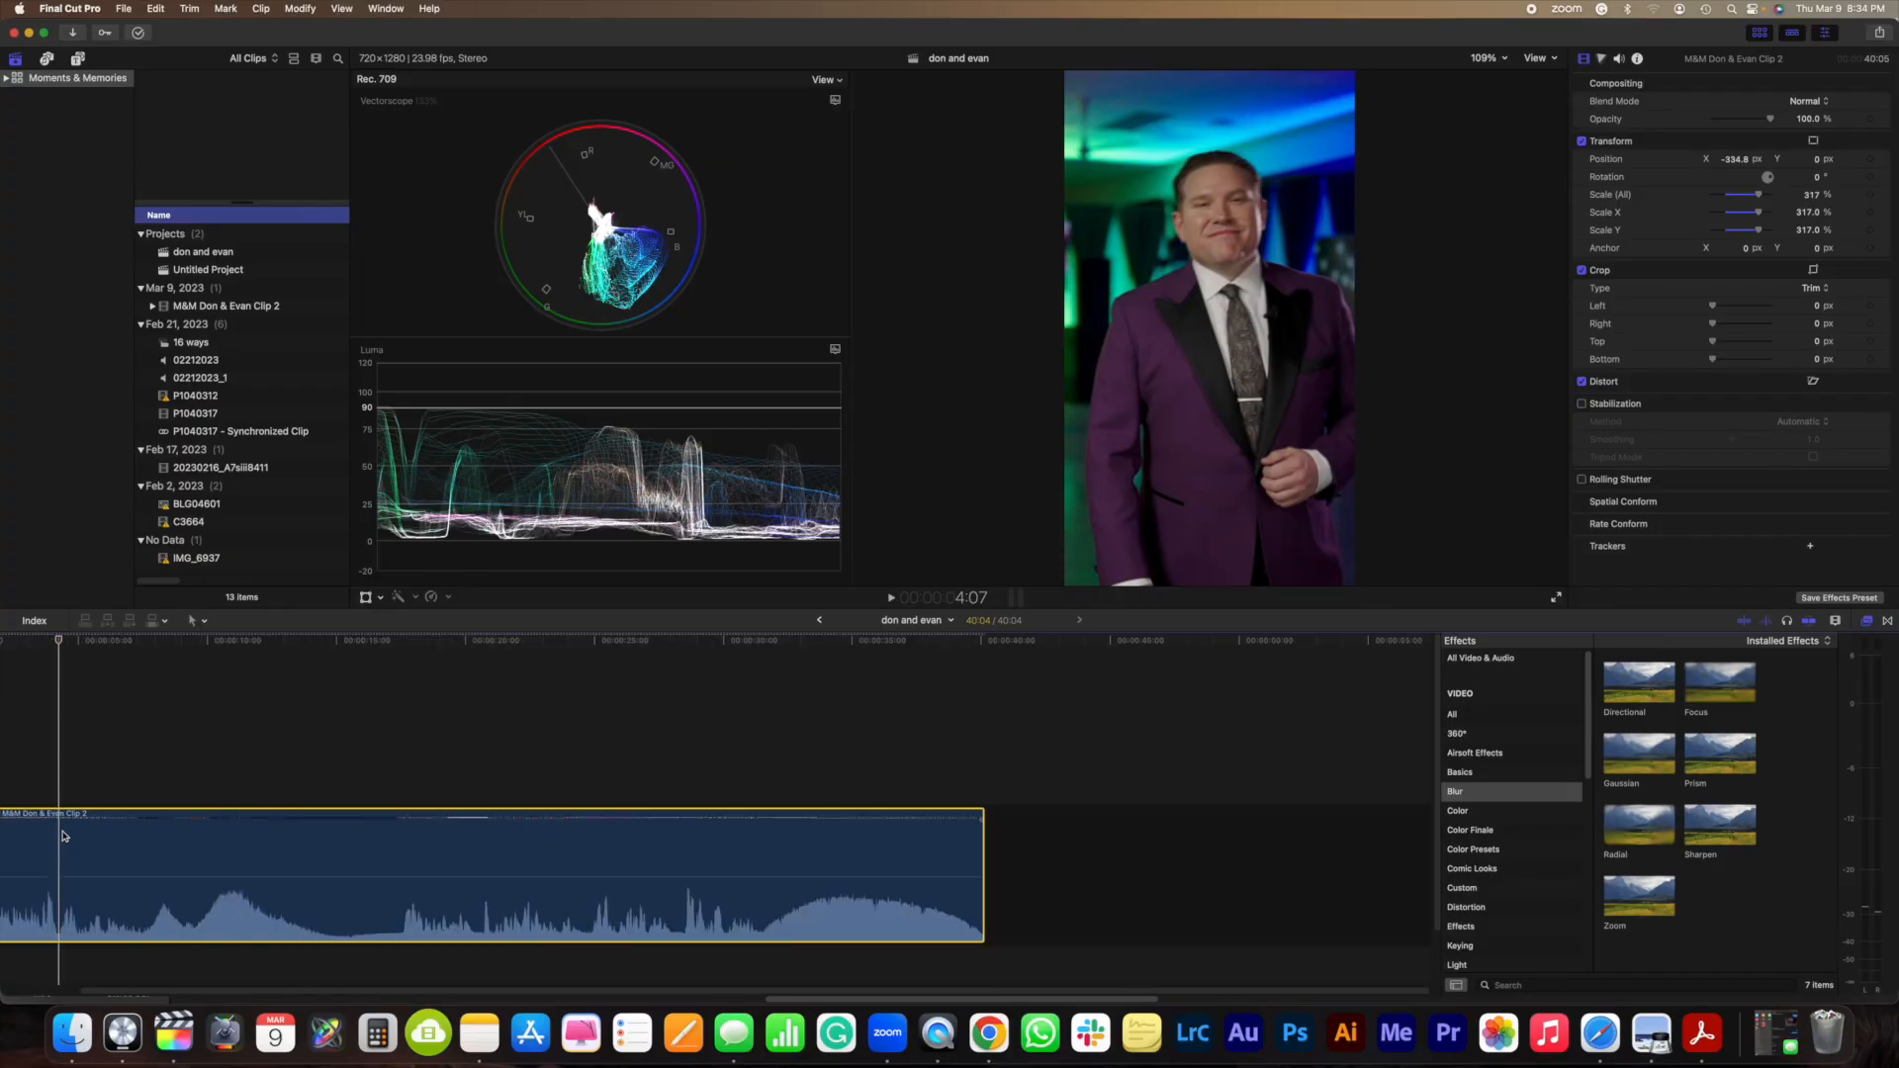
{"action": "scroll", "coordinate": [62, 836], "scroll_direction": "left", "scroll_amount": 3}
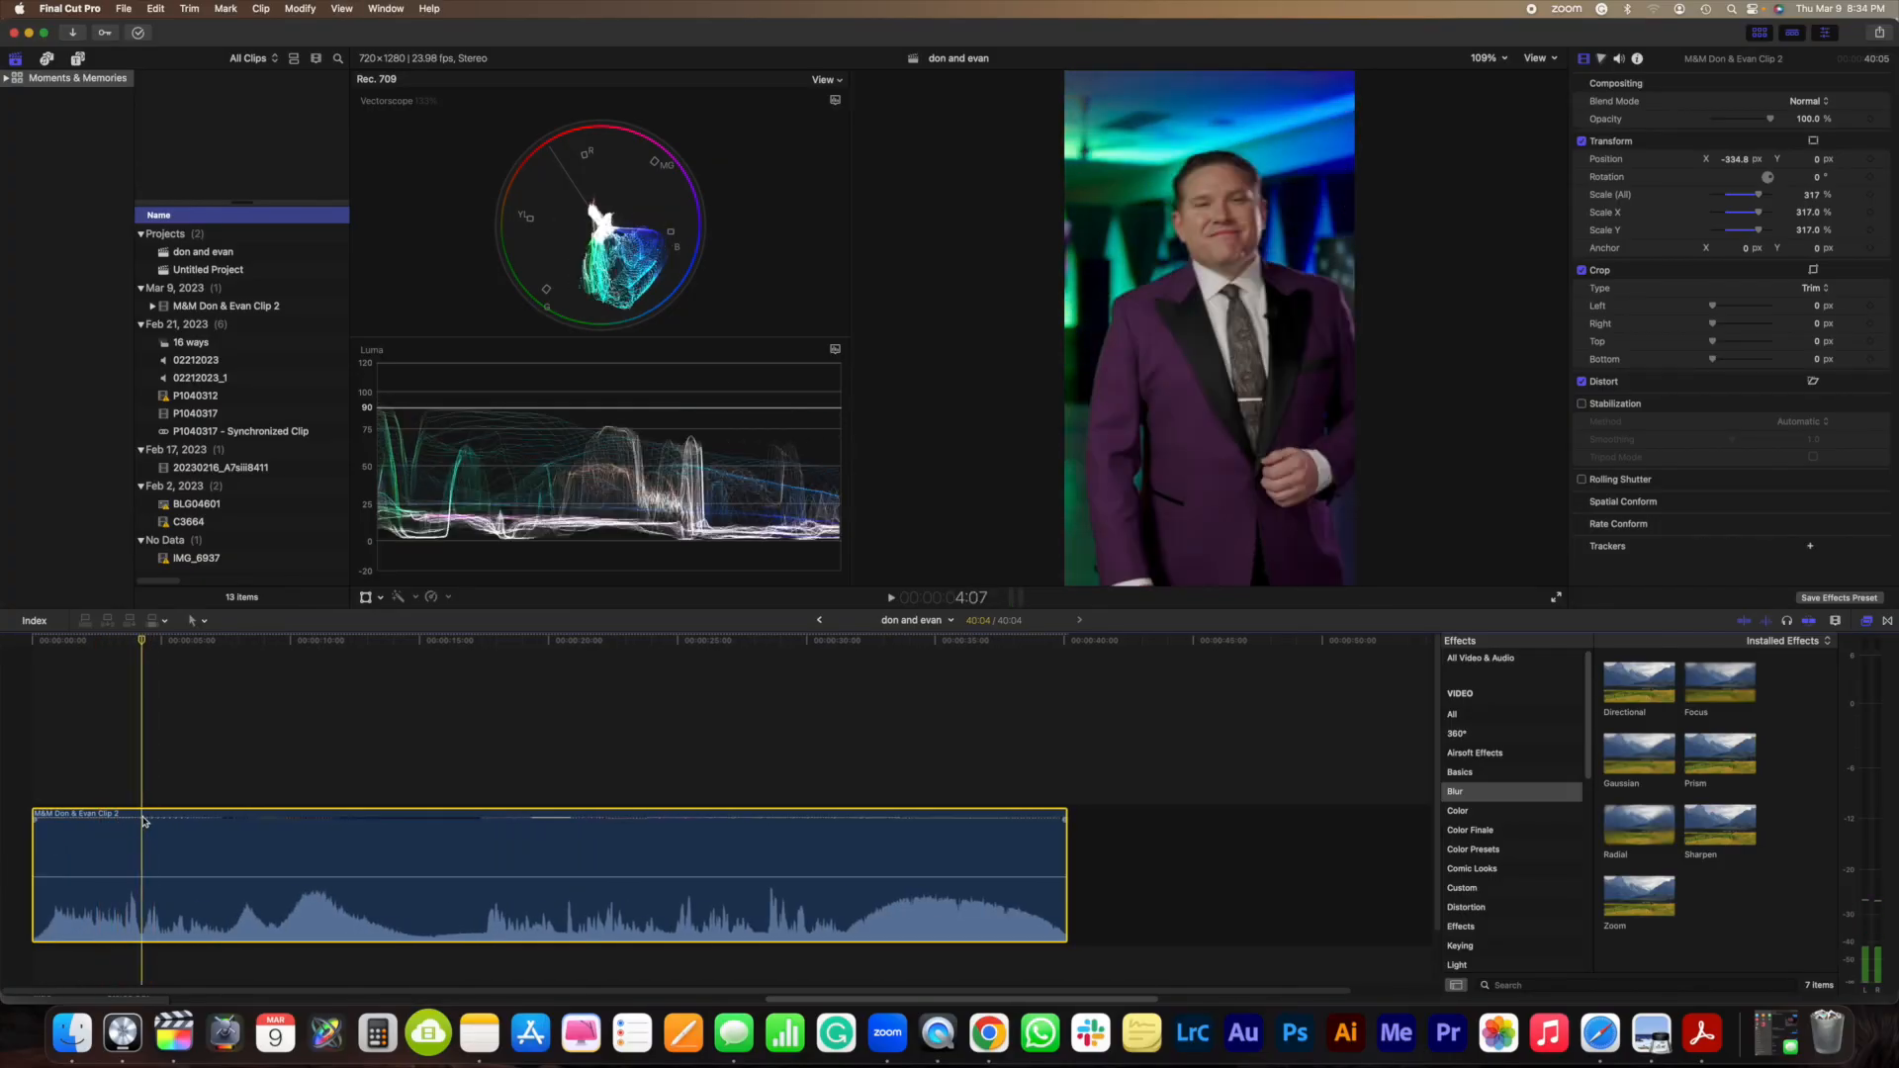
{"action": "key", "text": "b"}
{"action": "left_click", "coordinate": [140, 928]}
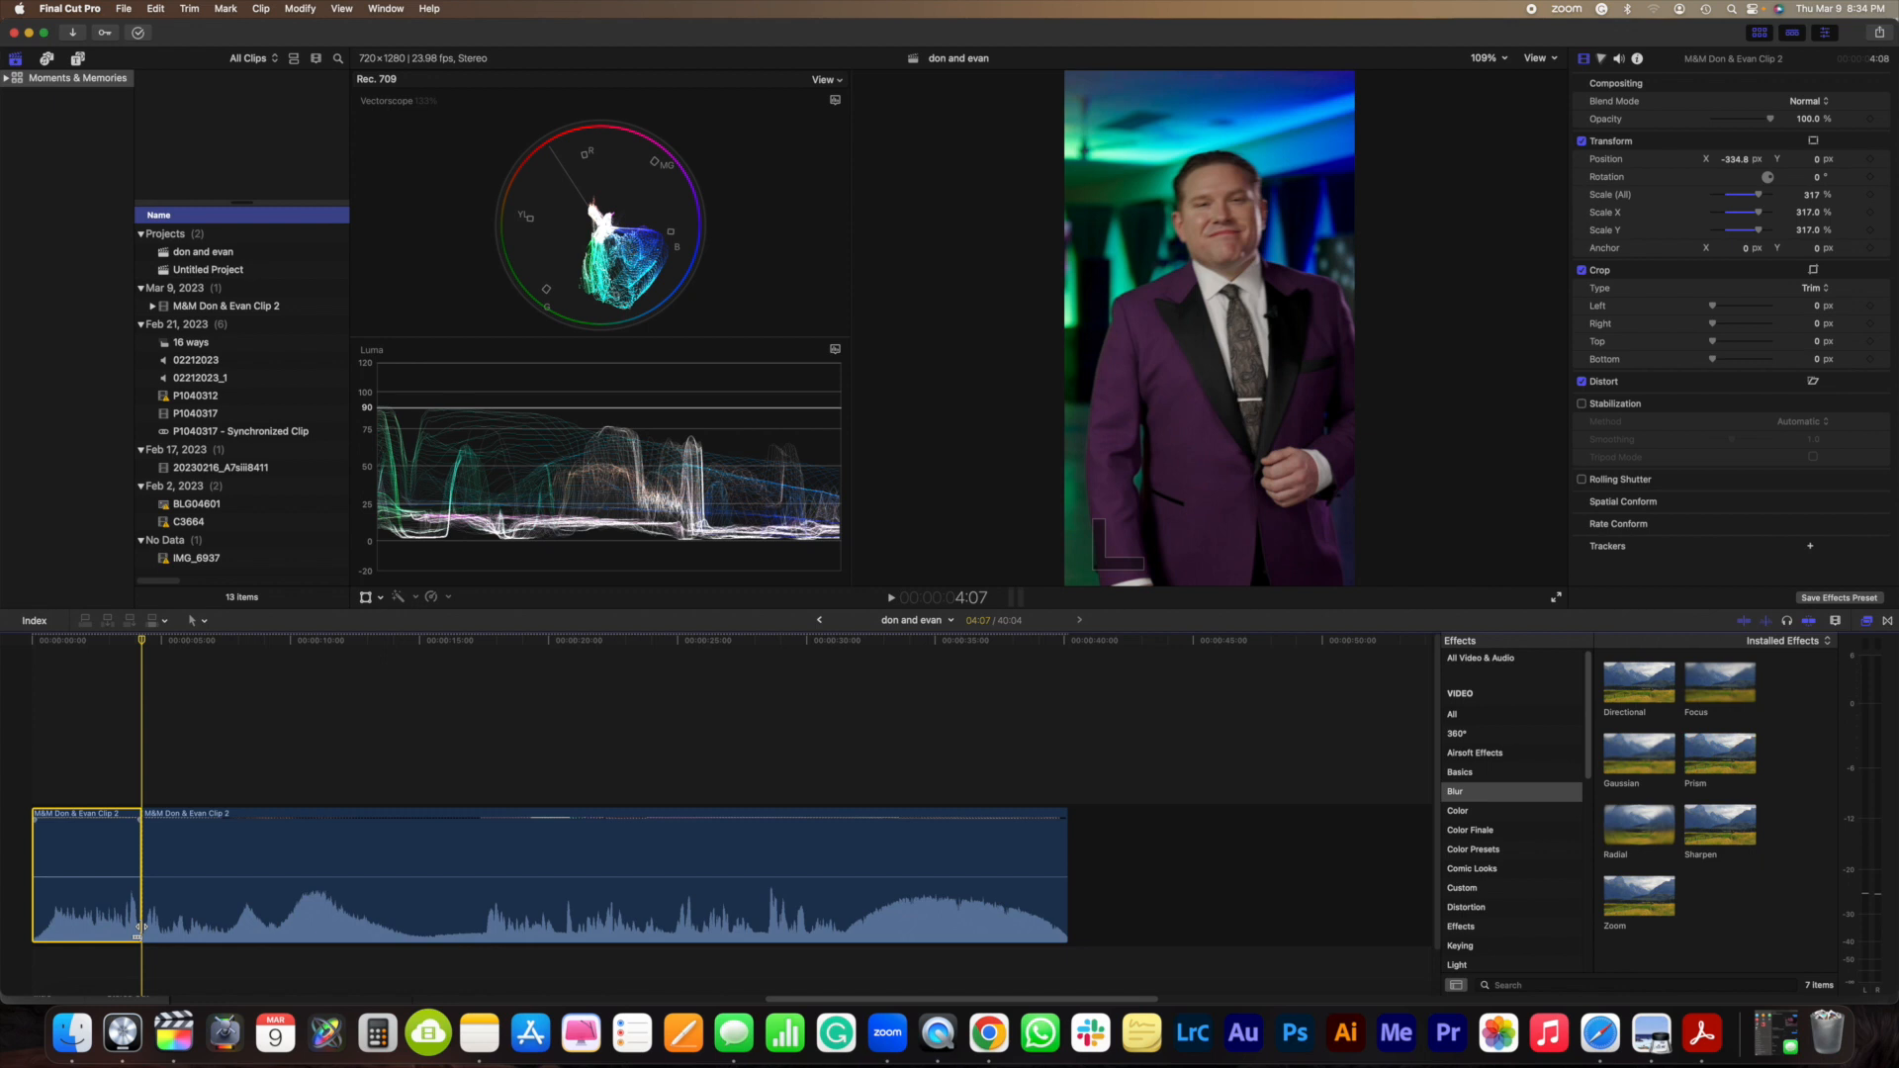
Step: Split the clip at 7:10, where the logo shot begins, and delete the stray frames just before it
{"action": "key", "text": "space"}
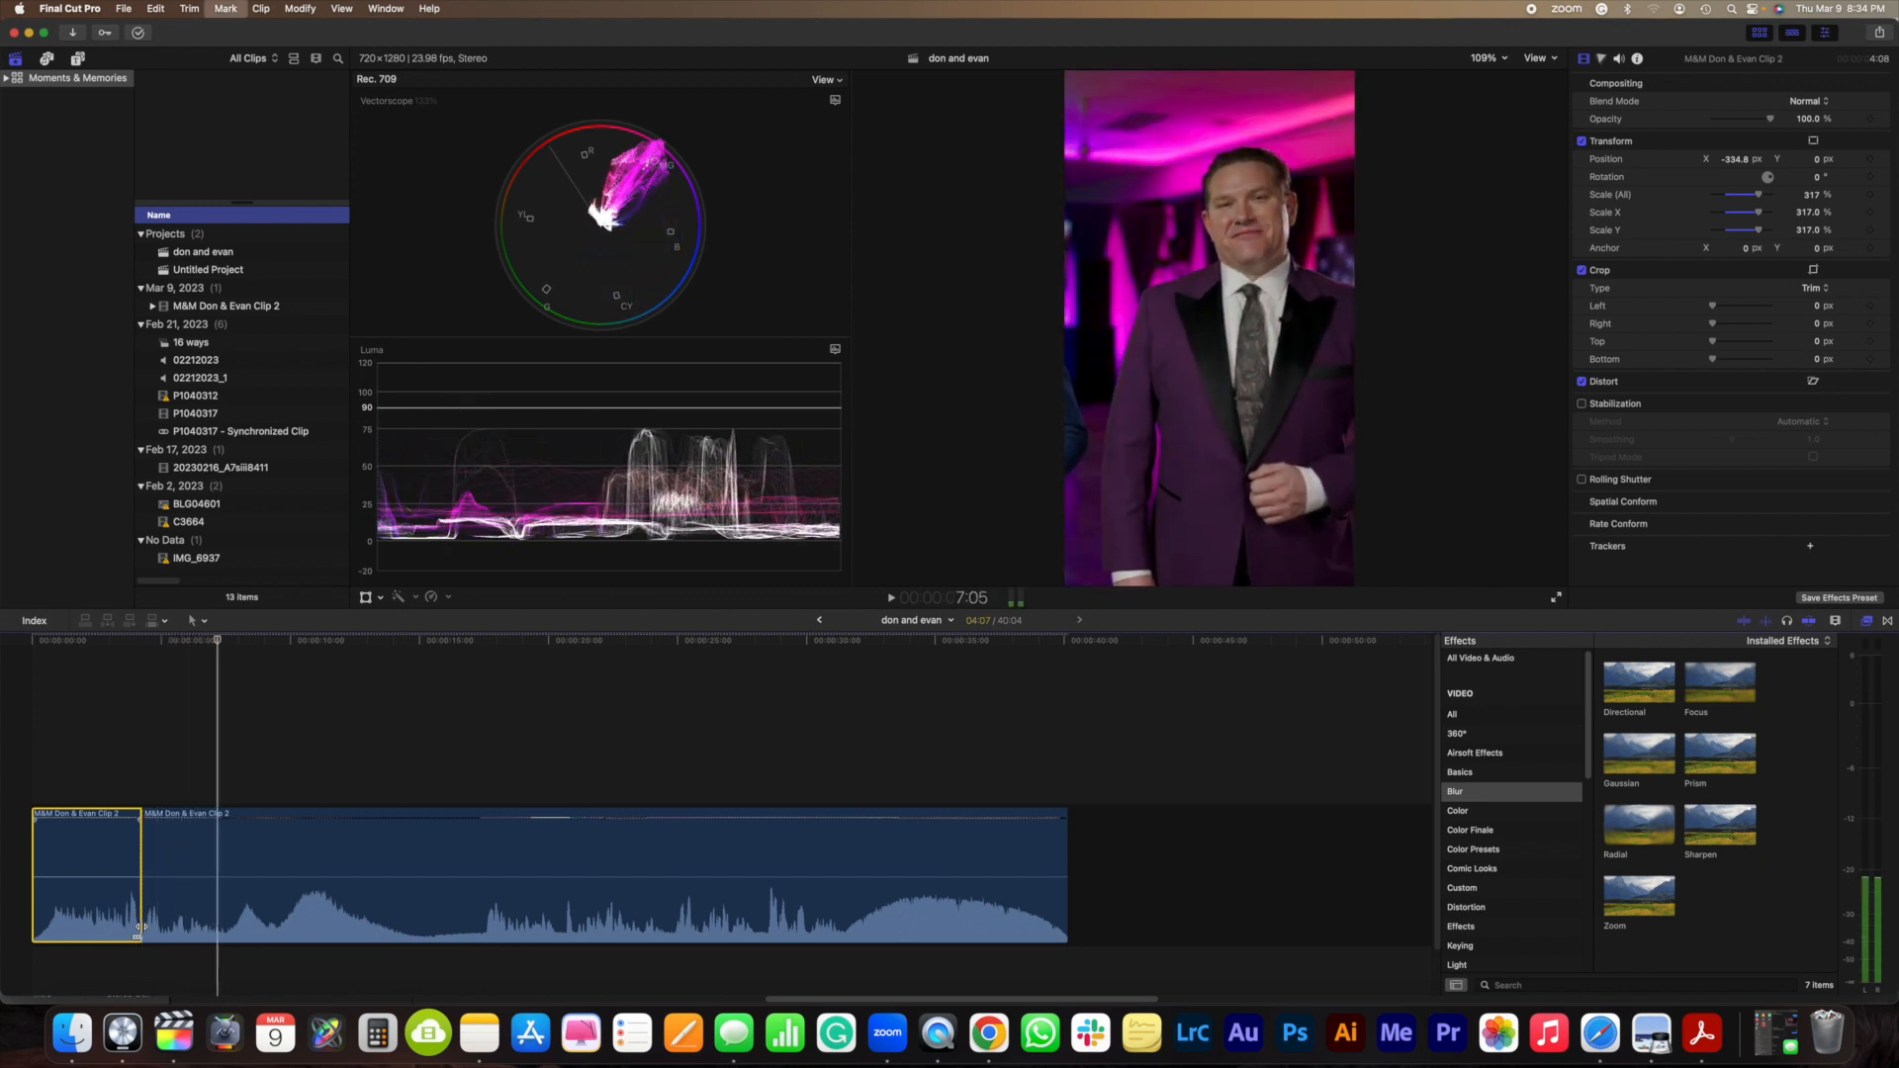
{"action": "key", "text": "Left"}
{"action": "key", "text": "Left"}
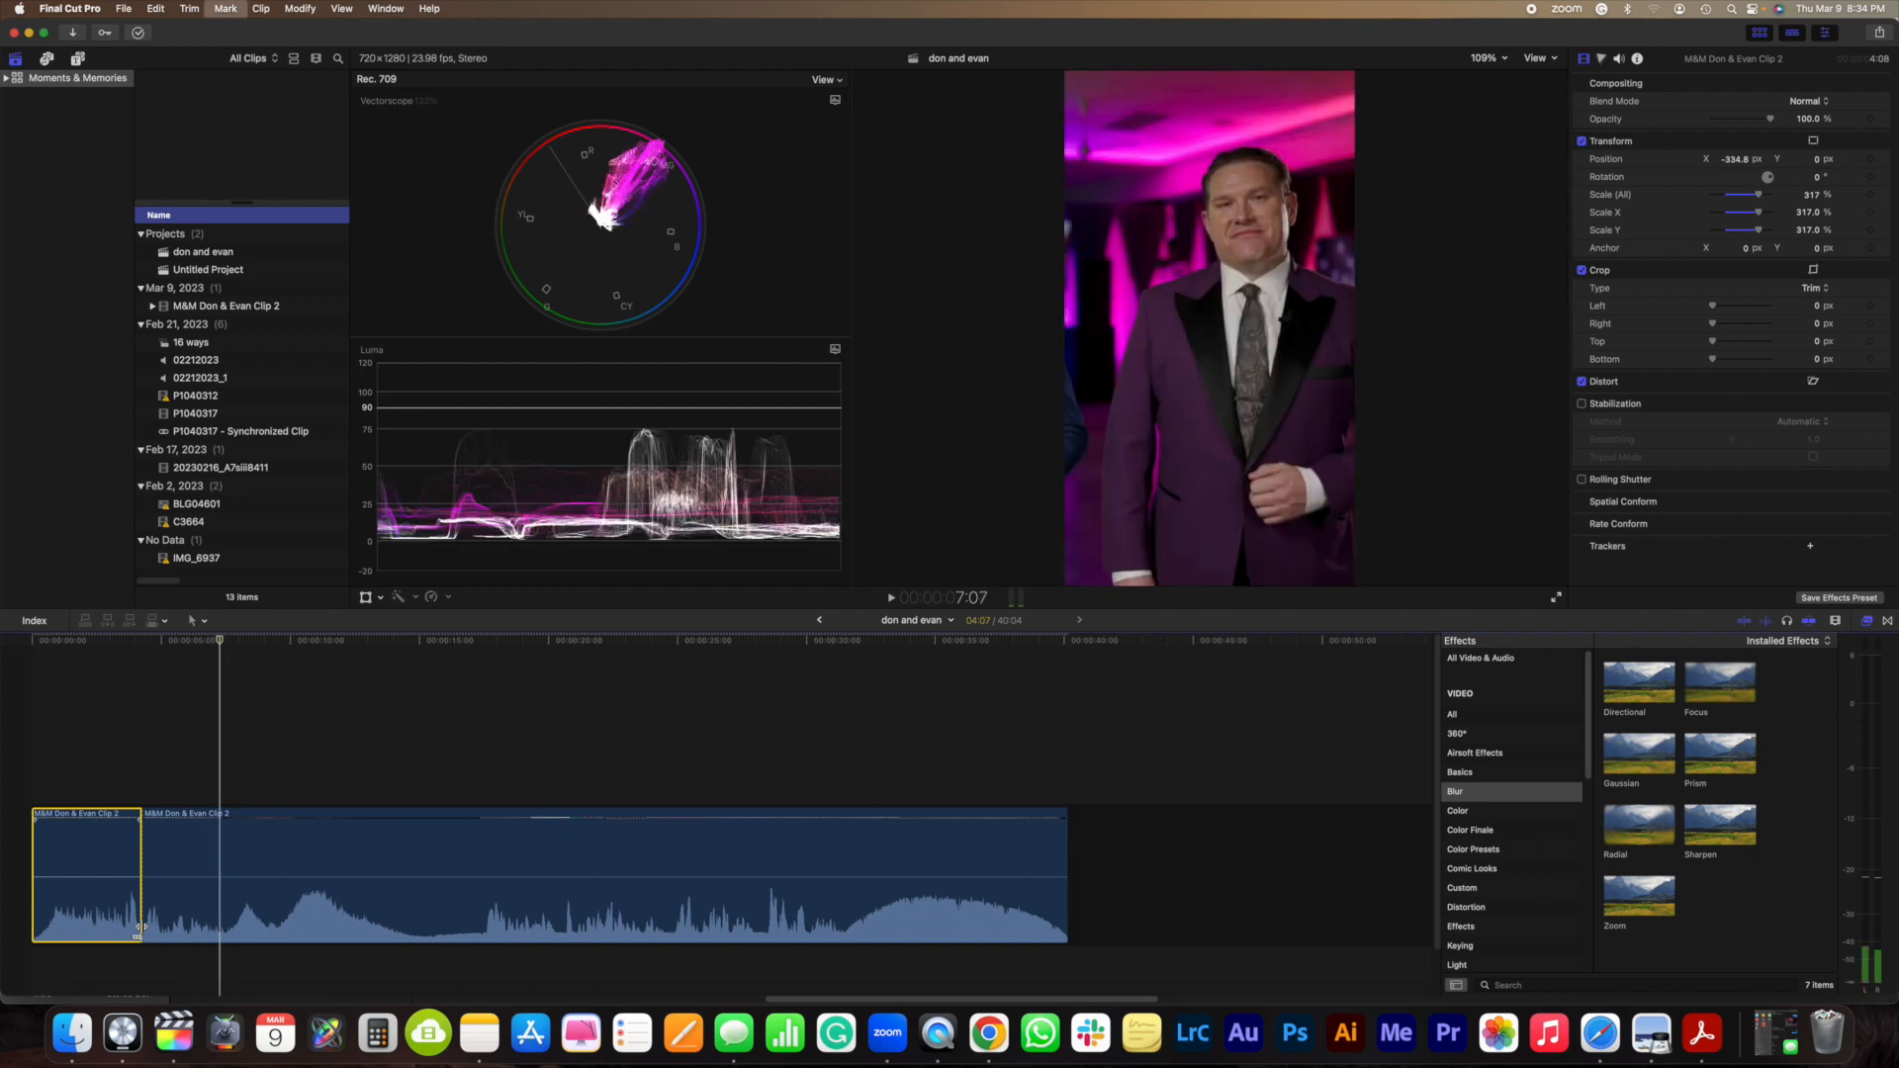
{"action": "key", "text": "Right"}
{"action": "key", "text": "Left"}
{"action": "key", "text": "Right"}
{"action": "key", "text": "Right"}
{"action": "key", "text": "Right"}
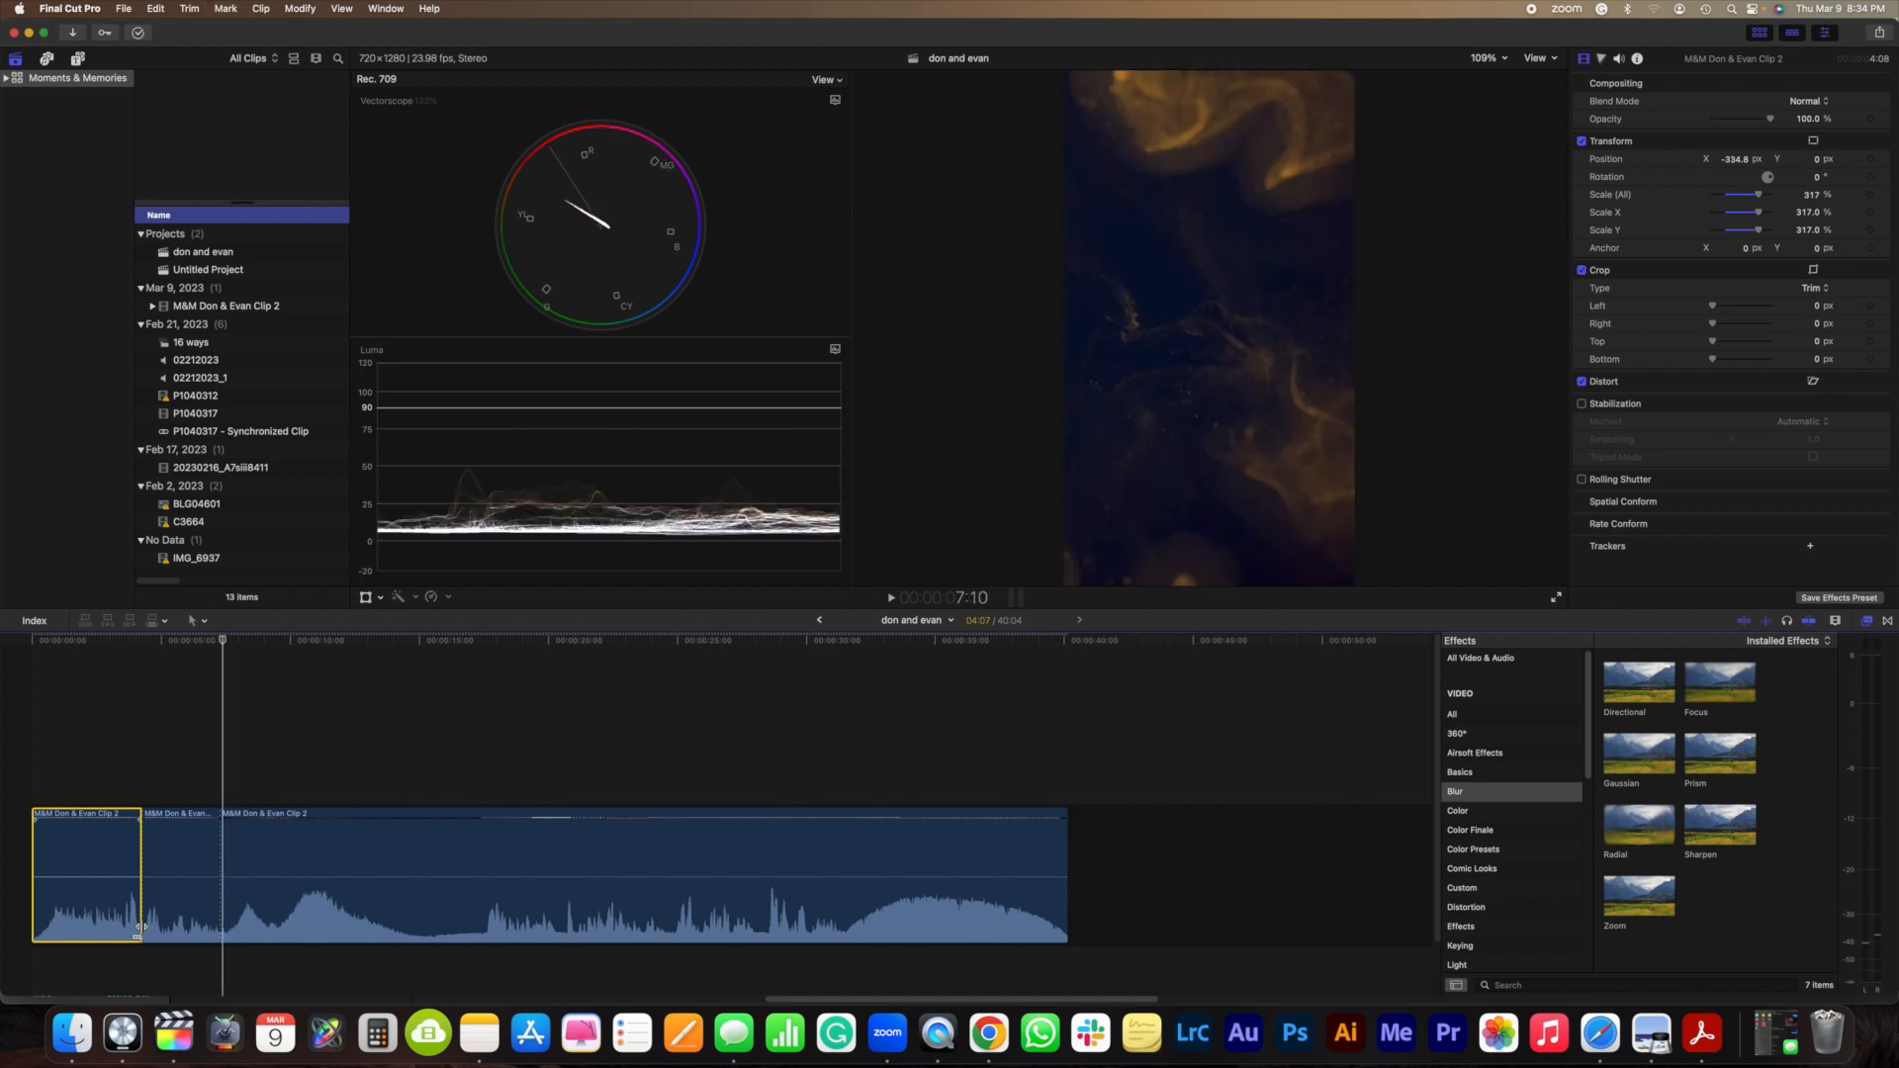
{"action": "left_click", "coordinate": [222, 861]}
{"action": "key", "text": "Delete"}
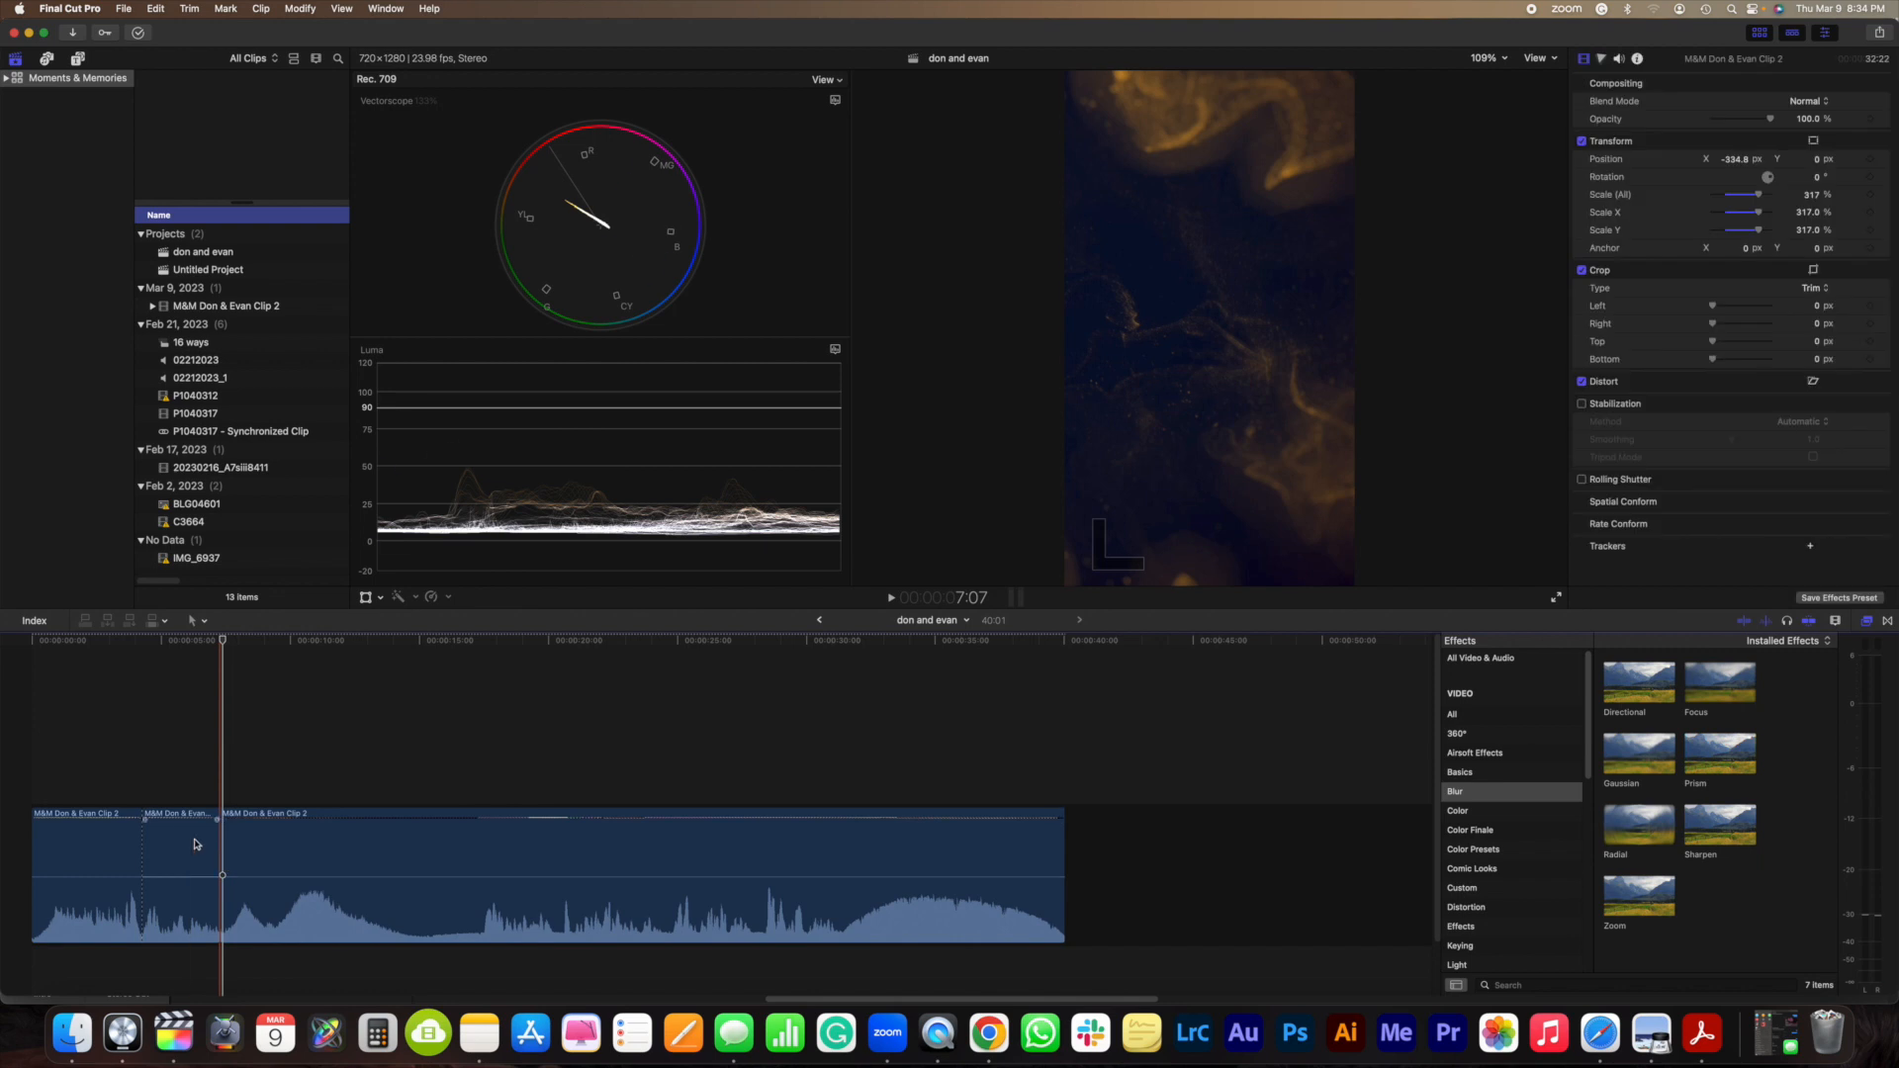
Step: Set the second clip's X position to about 338 px to centre the man in the blue suit
{"action": "left_click", "coordinate": [166, 830]}
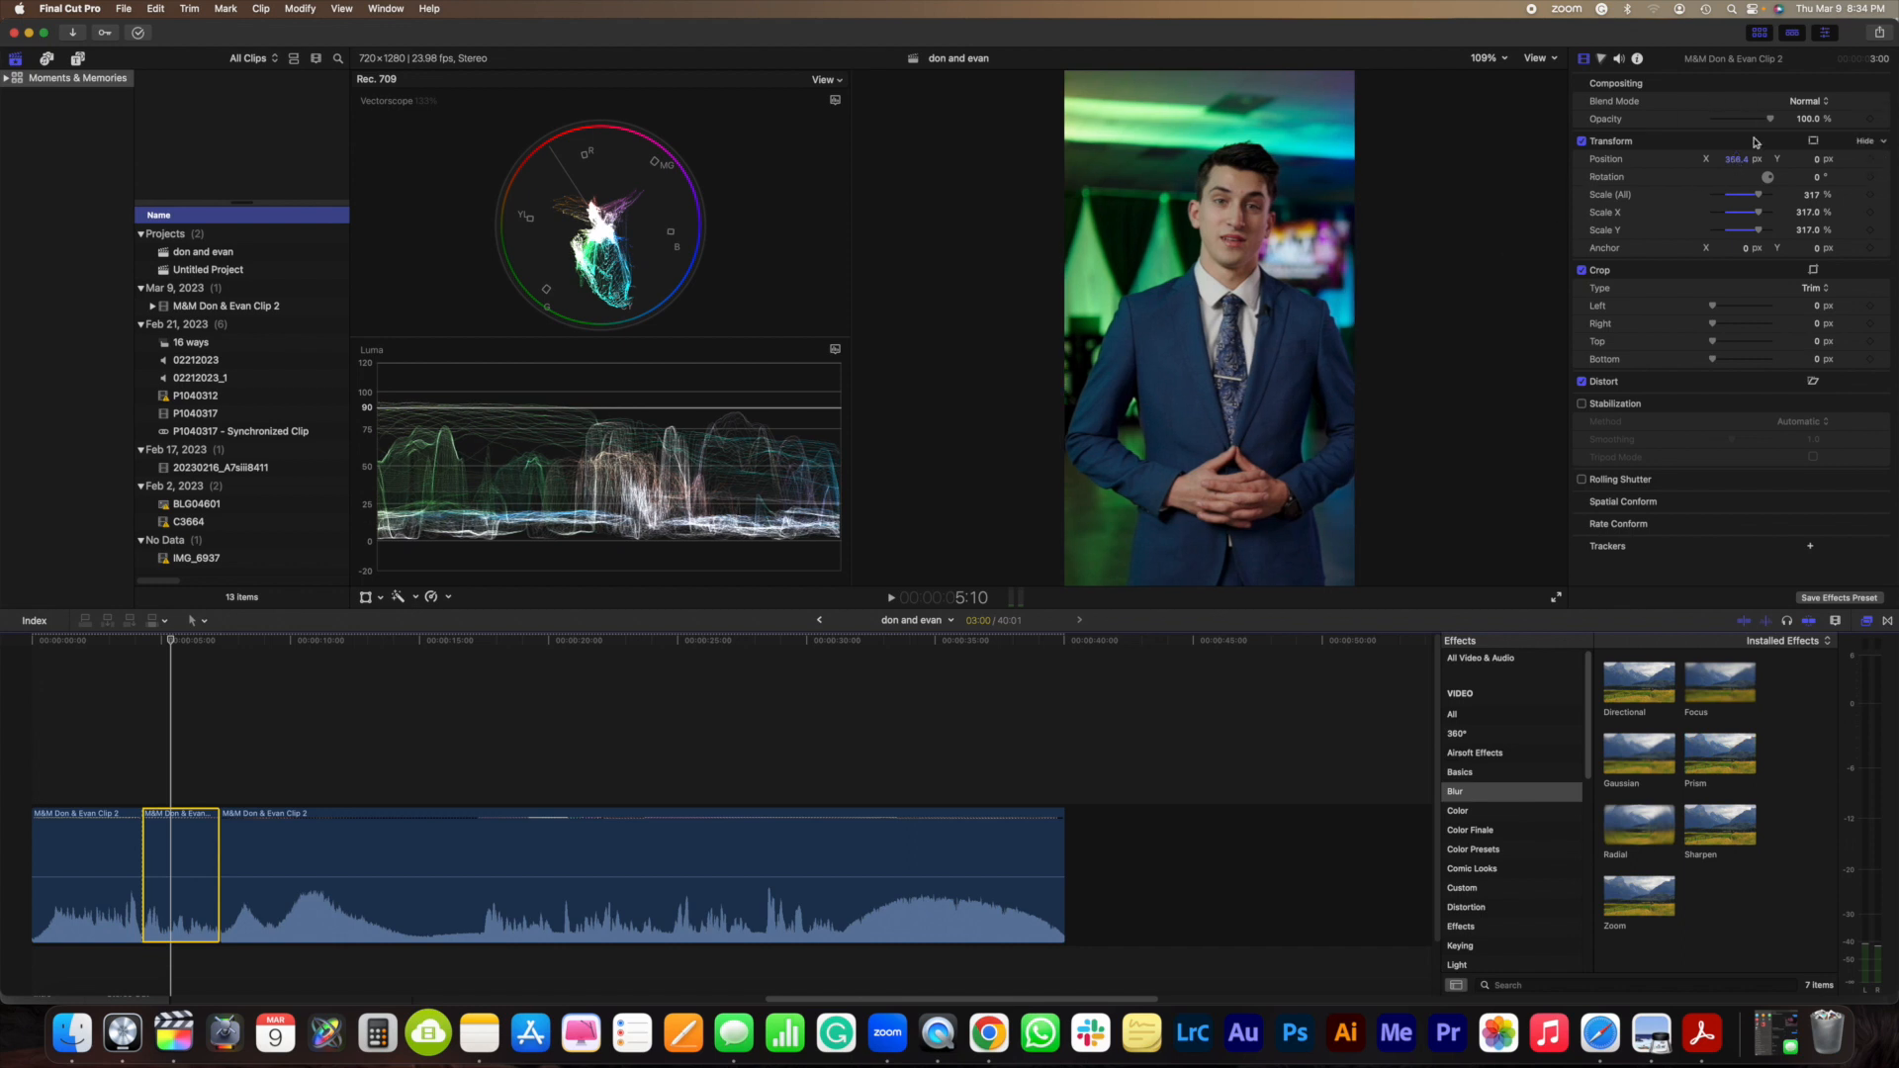
{"action": "left_click_drag", "start_coordinate": [1735, 164], "coordinate": [1735, 182]}
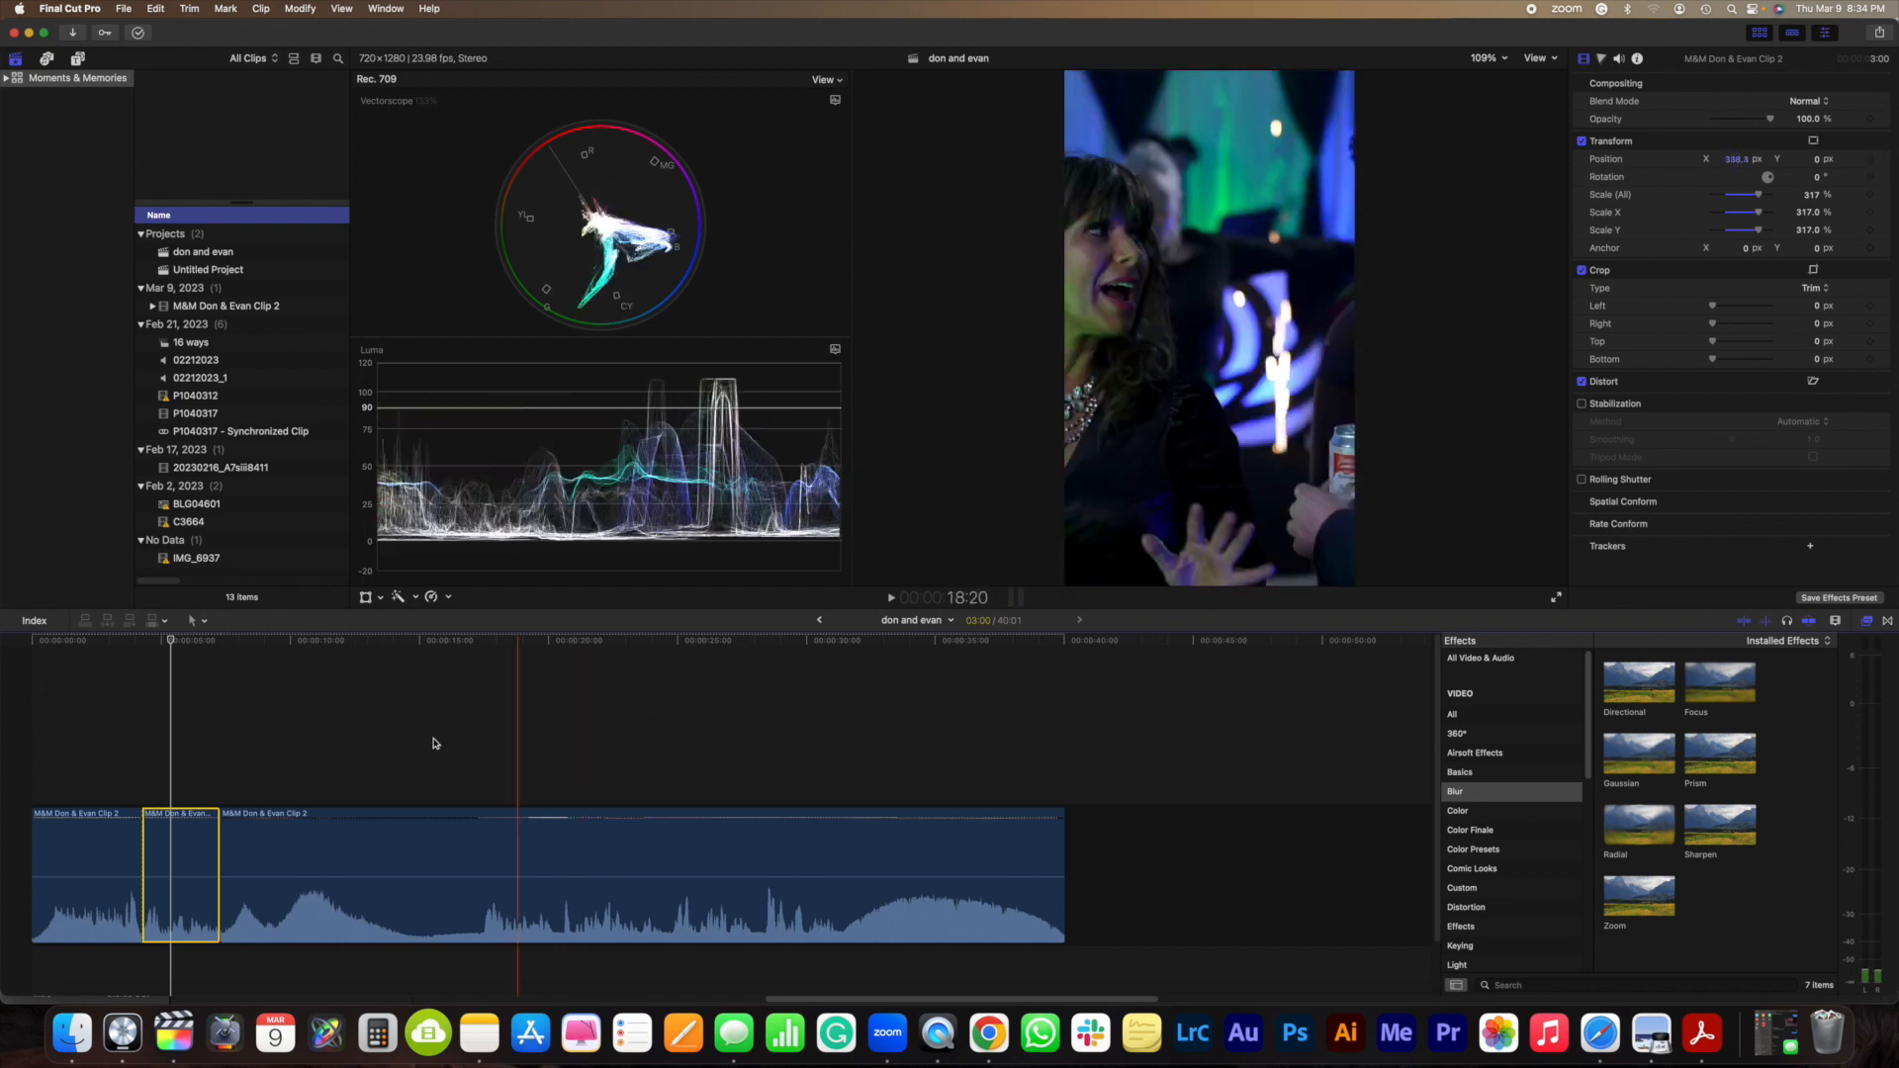
Step: Split the last clip at 17:07, where the logo shot ends
{"action": "key", "text": "space"}
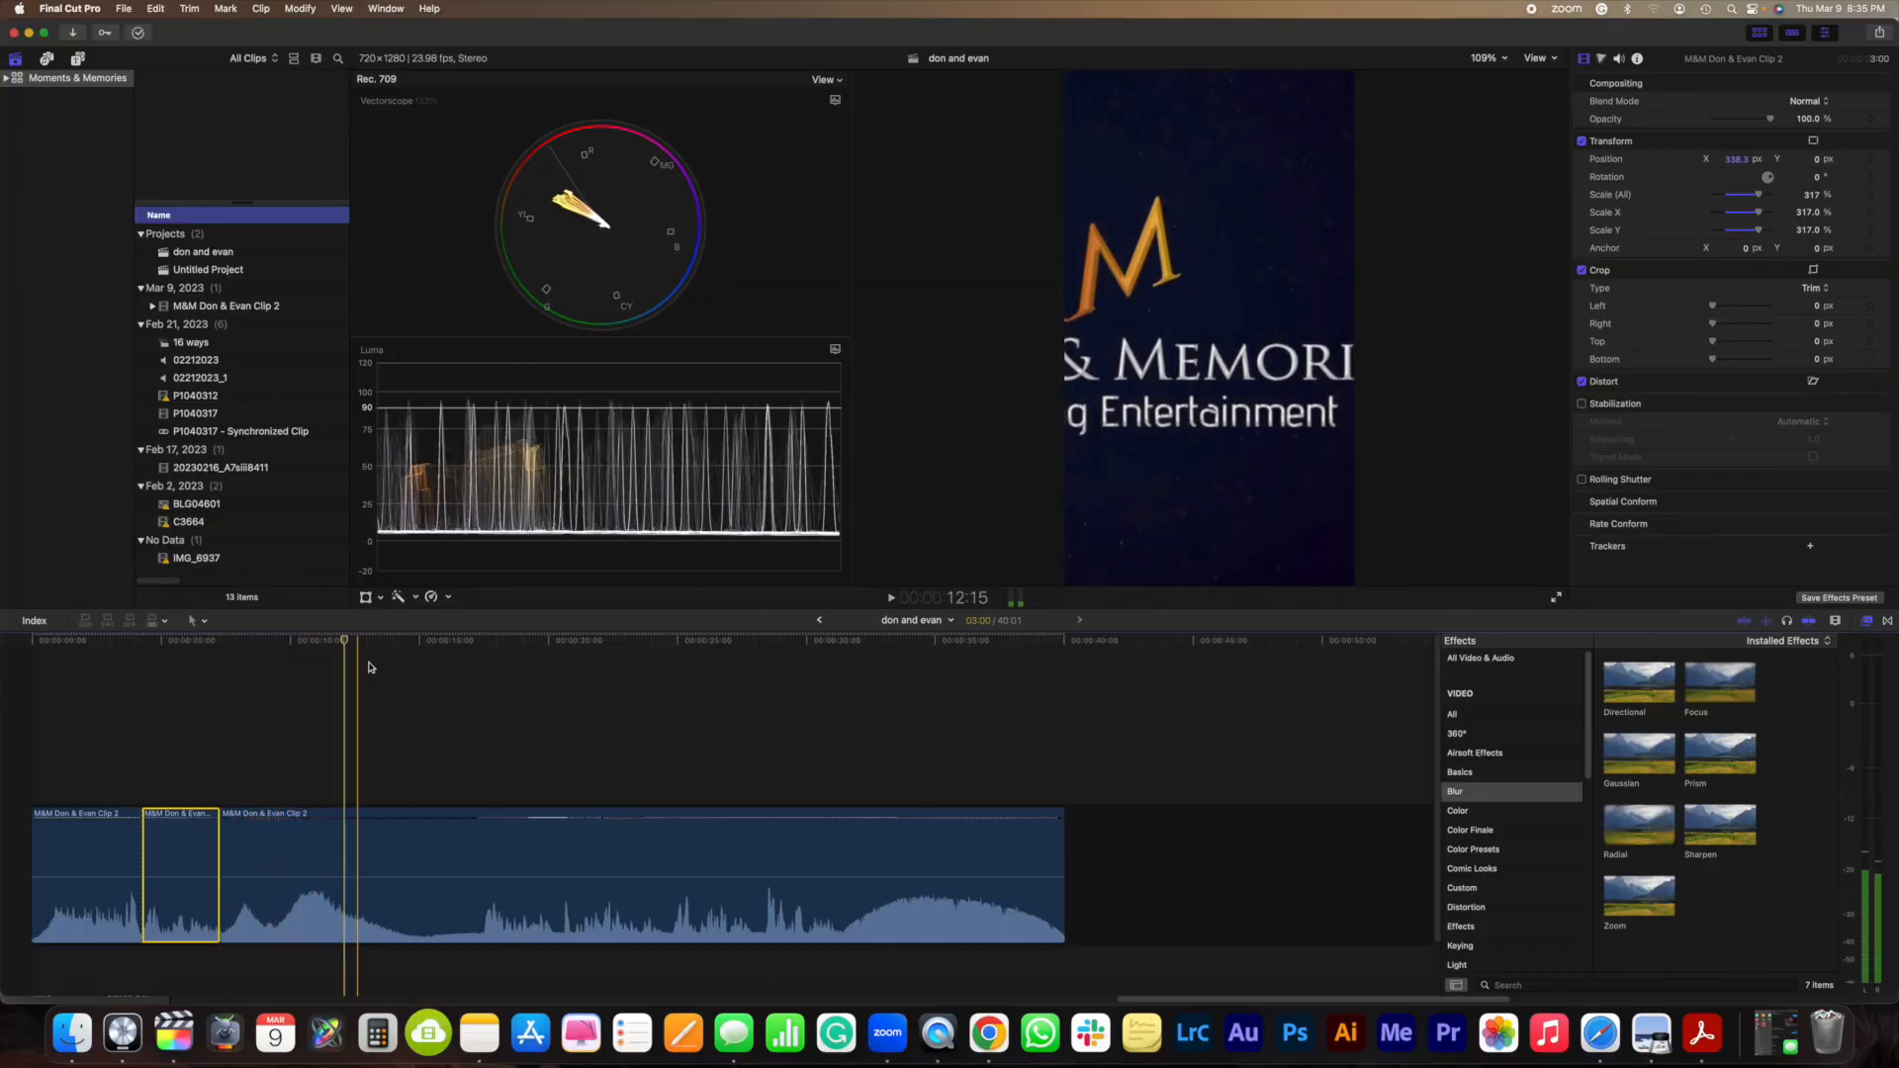
{"action": "left_click", "coordinate": [452, 673]}
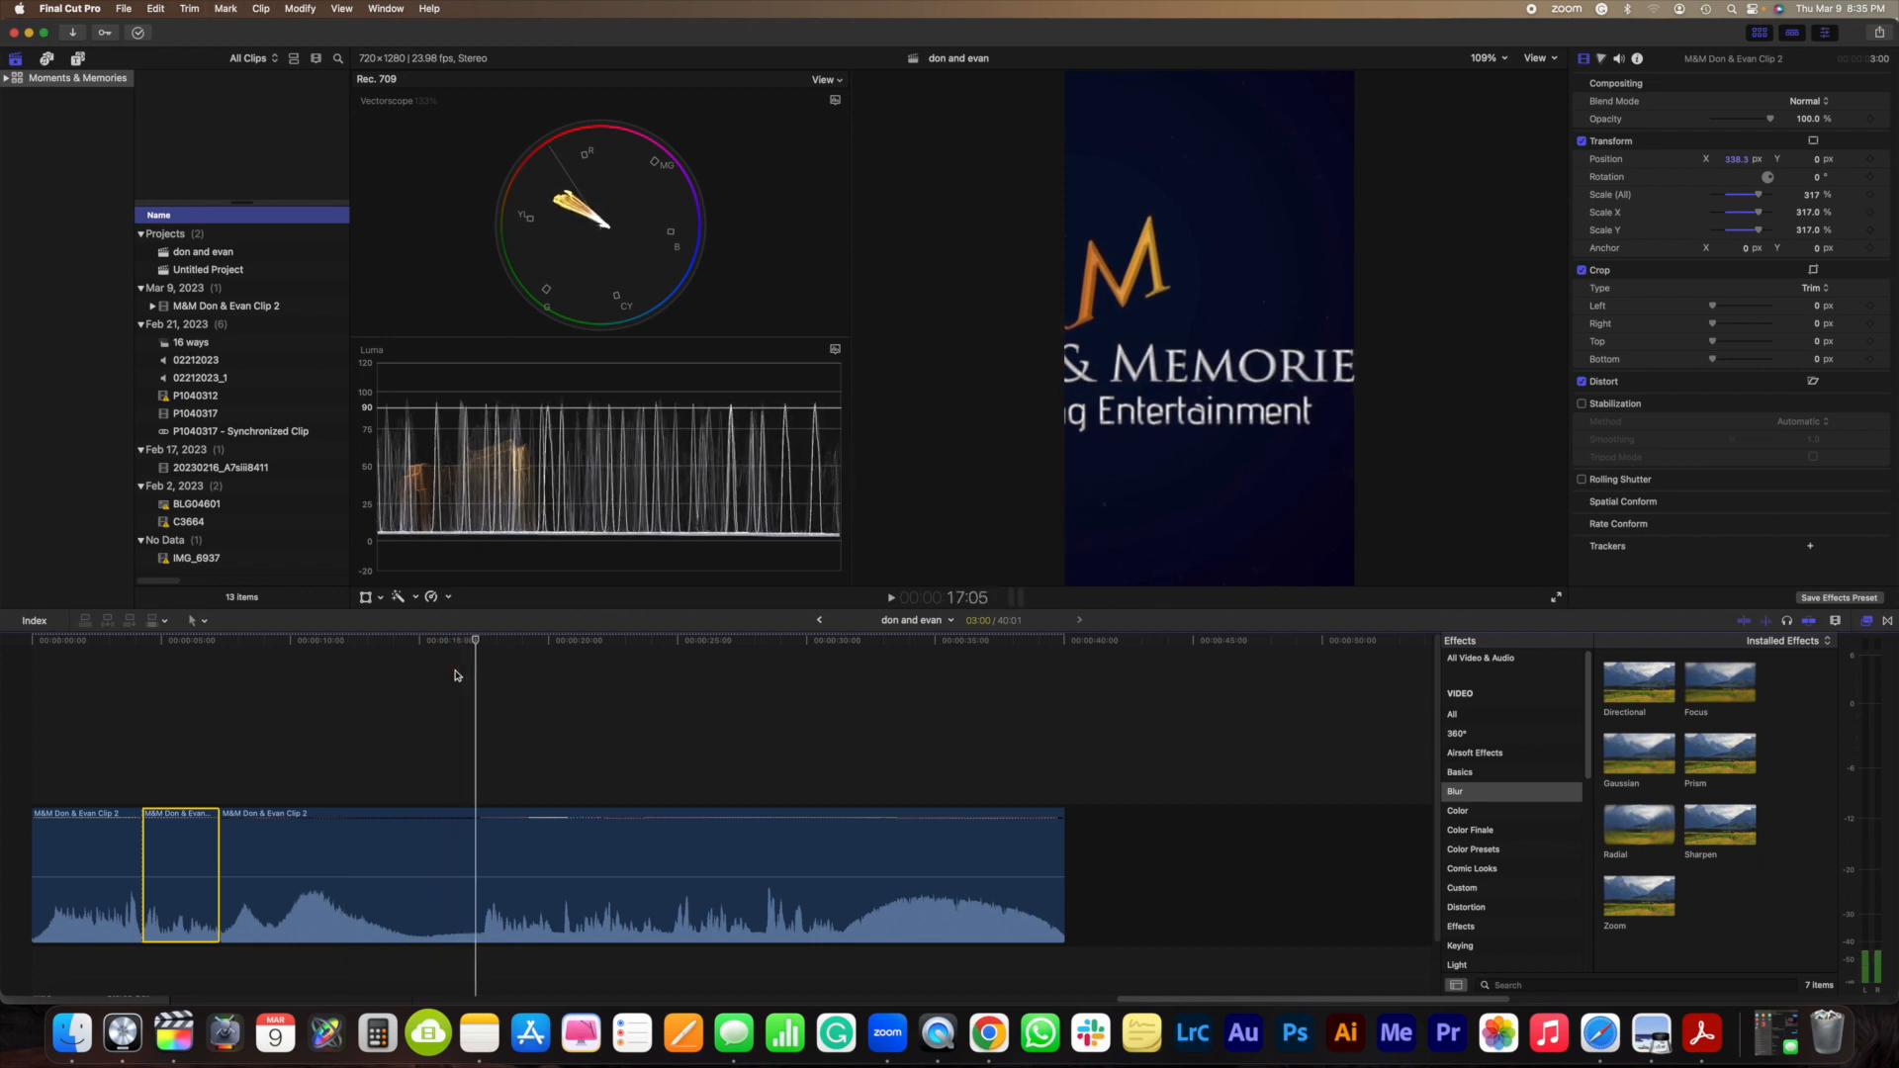
{"action": "key", "text": "Left"}
{"action": "key", "text": "Right"}
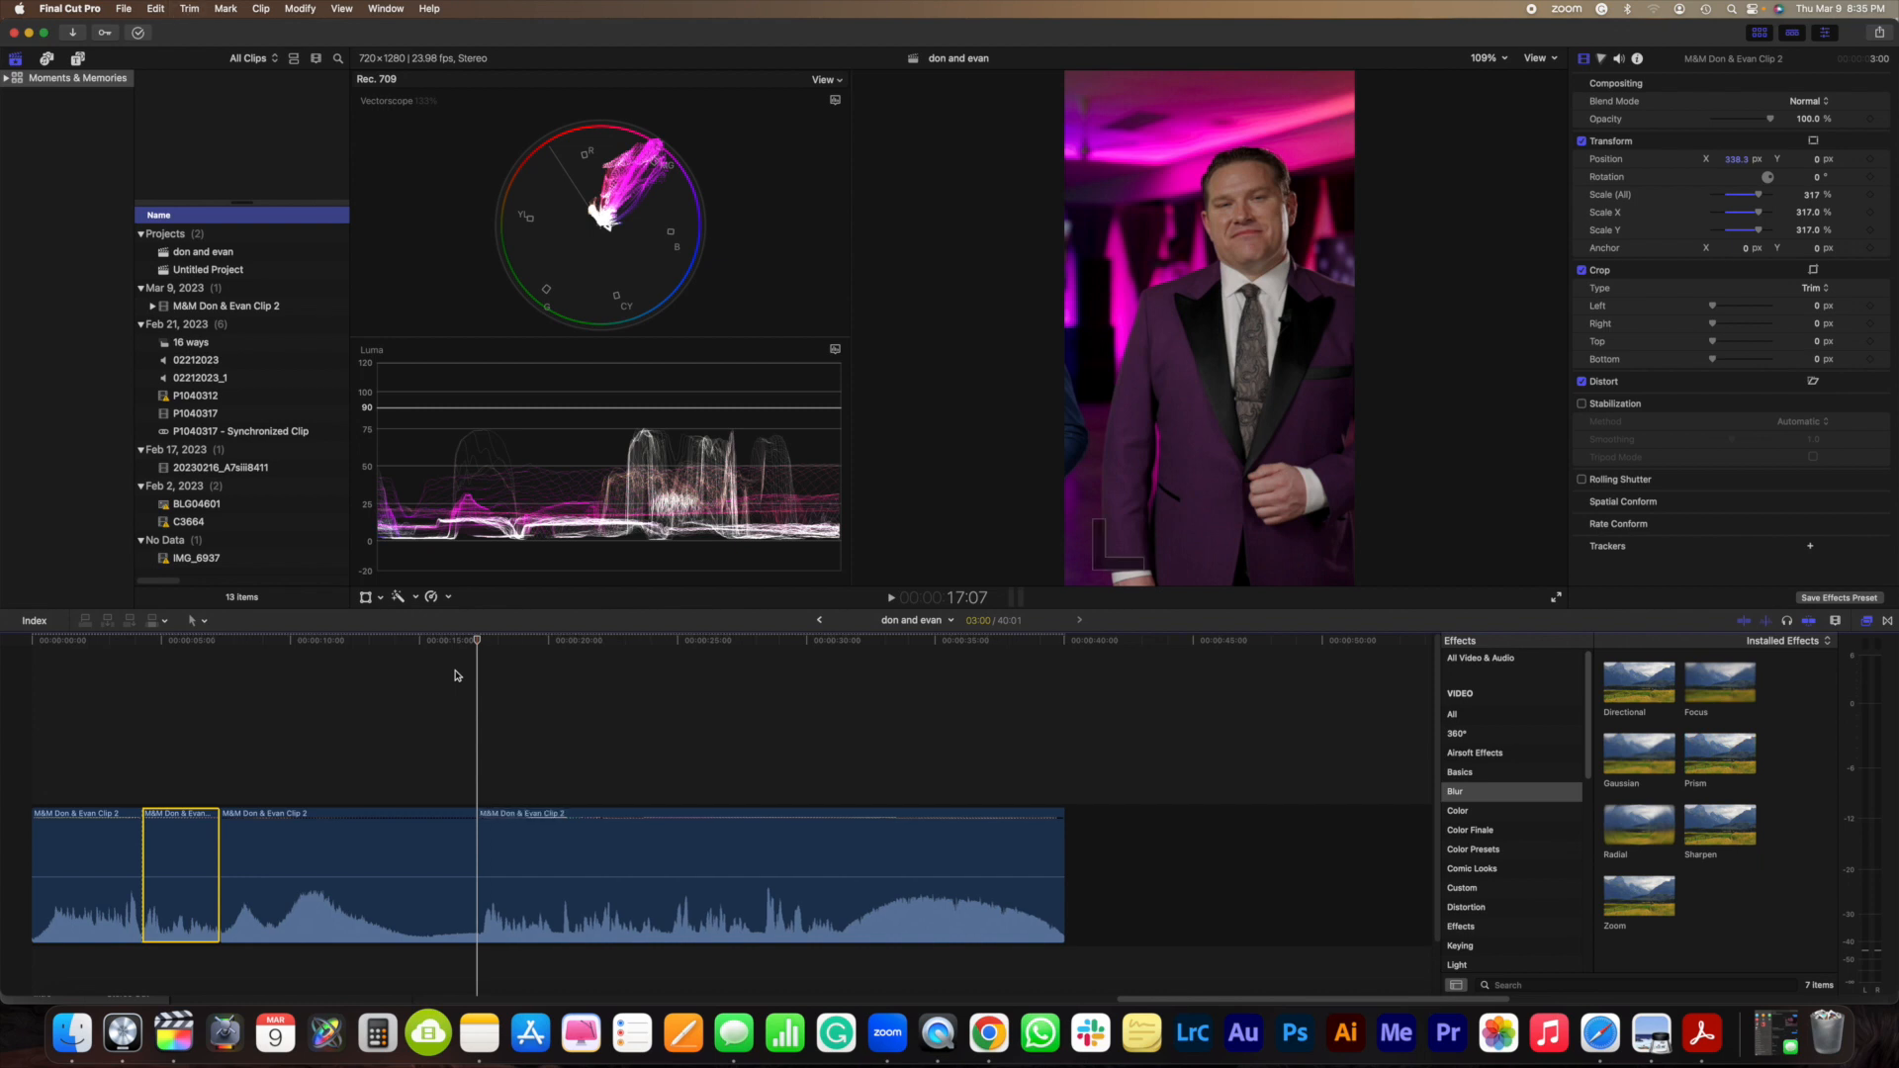
Step: Duplicate the logo clip above itself at 100% scale and zero position, and set the lower copy's X position to 23.2 px
{"action": "left_click", "coordinate": [350, 727]}
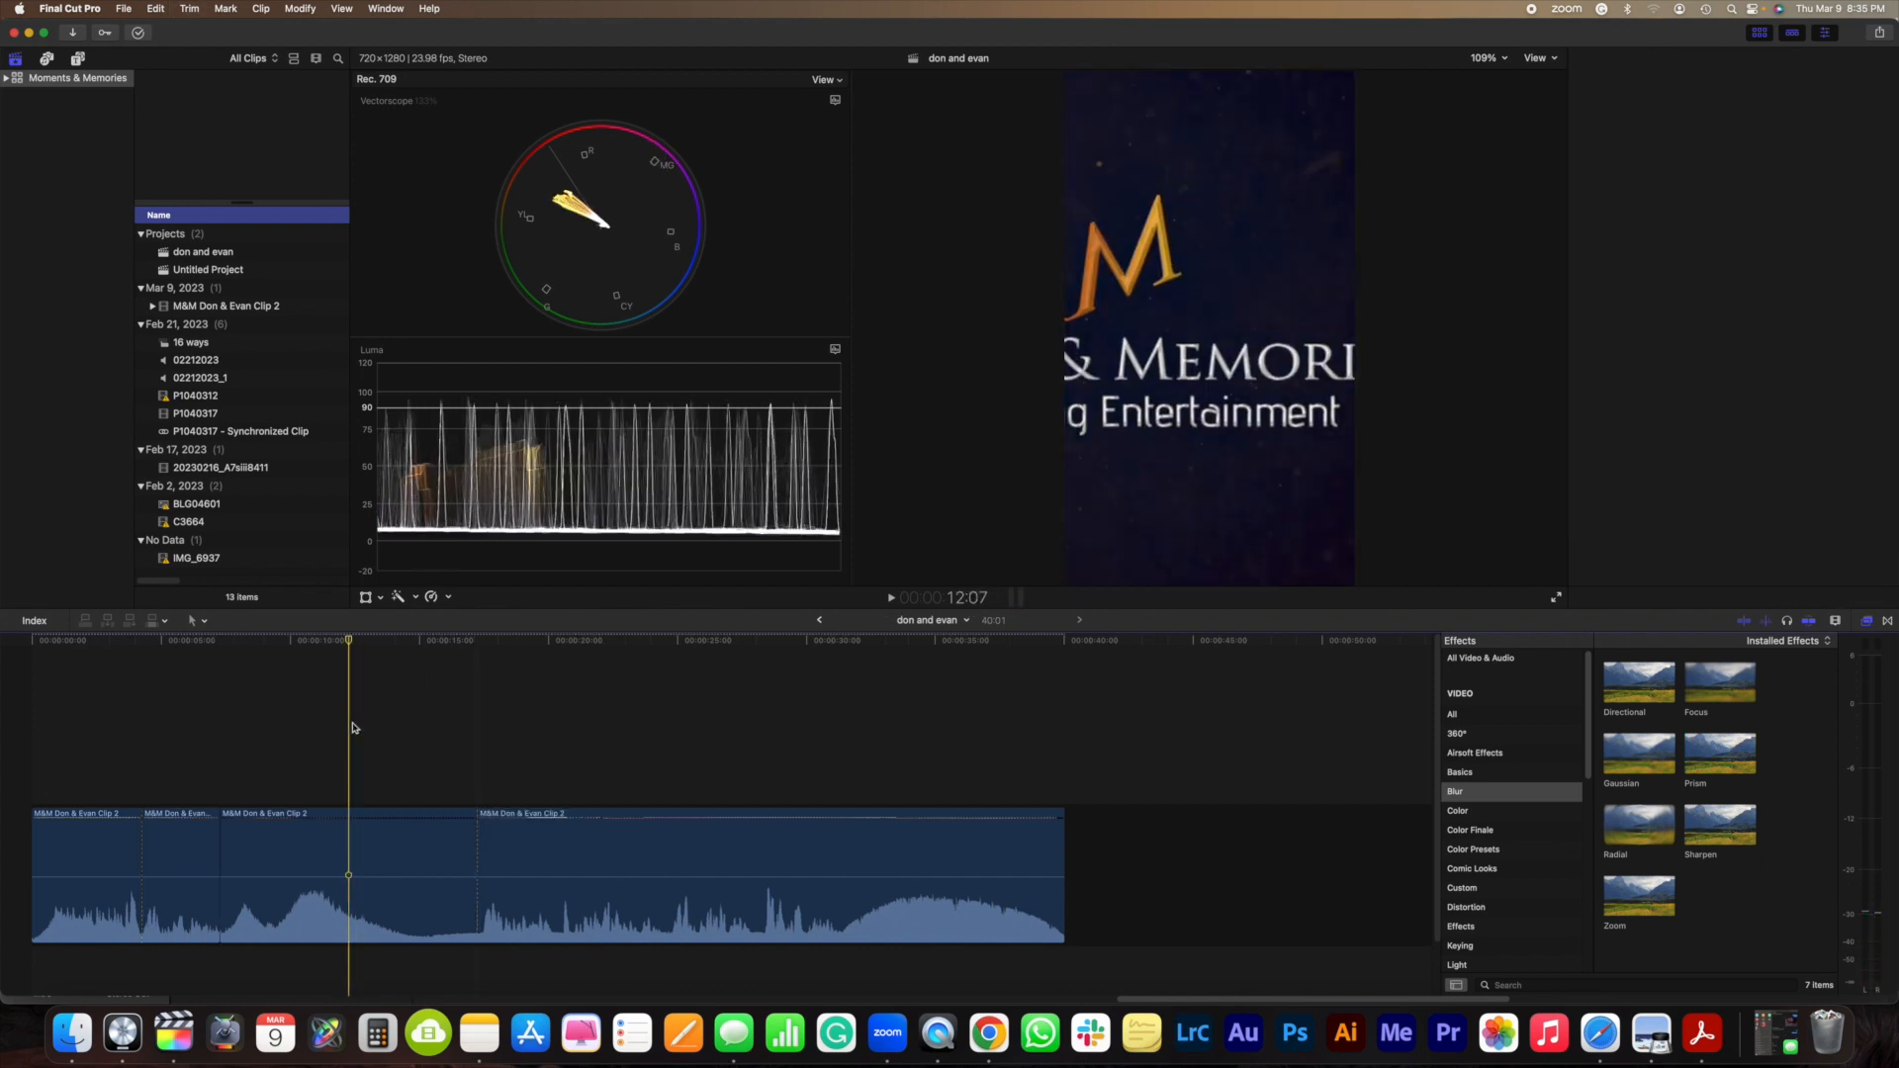
{"action": "left_click", "coordinate": [343, 643]}
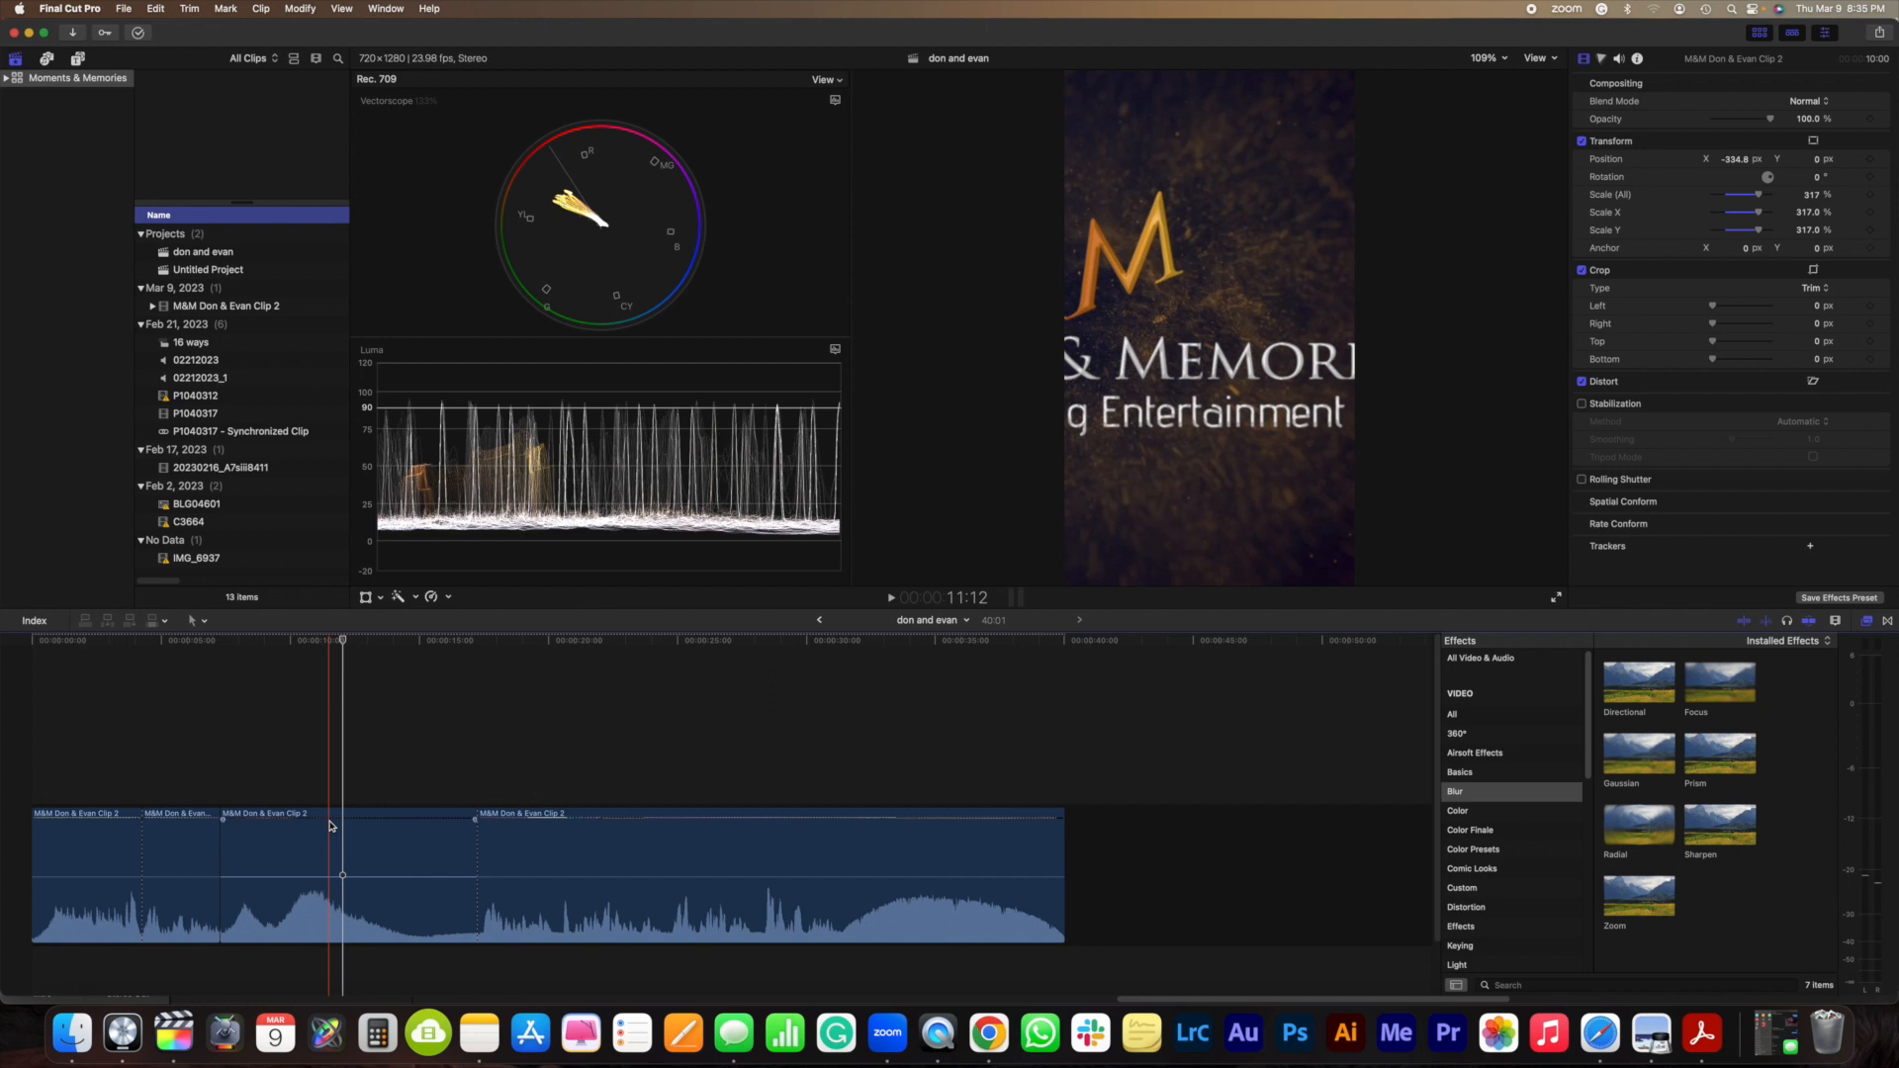
{"action": "left_click", "coordinate": [349, 847]}
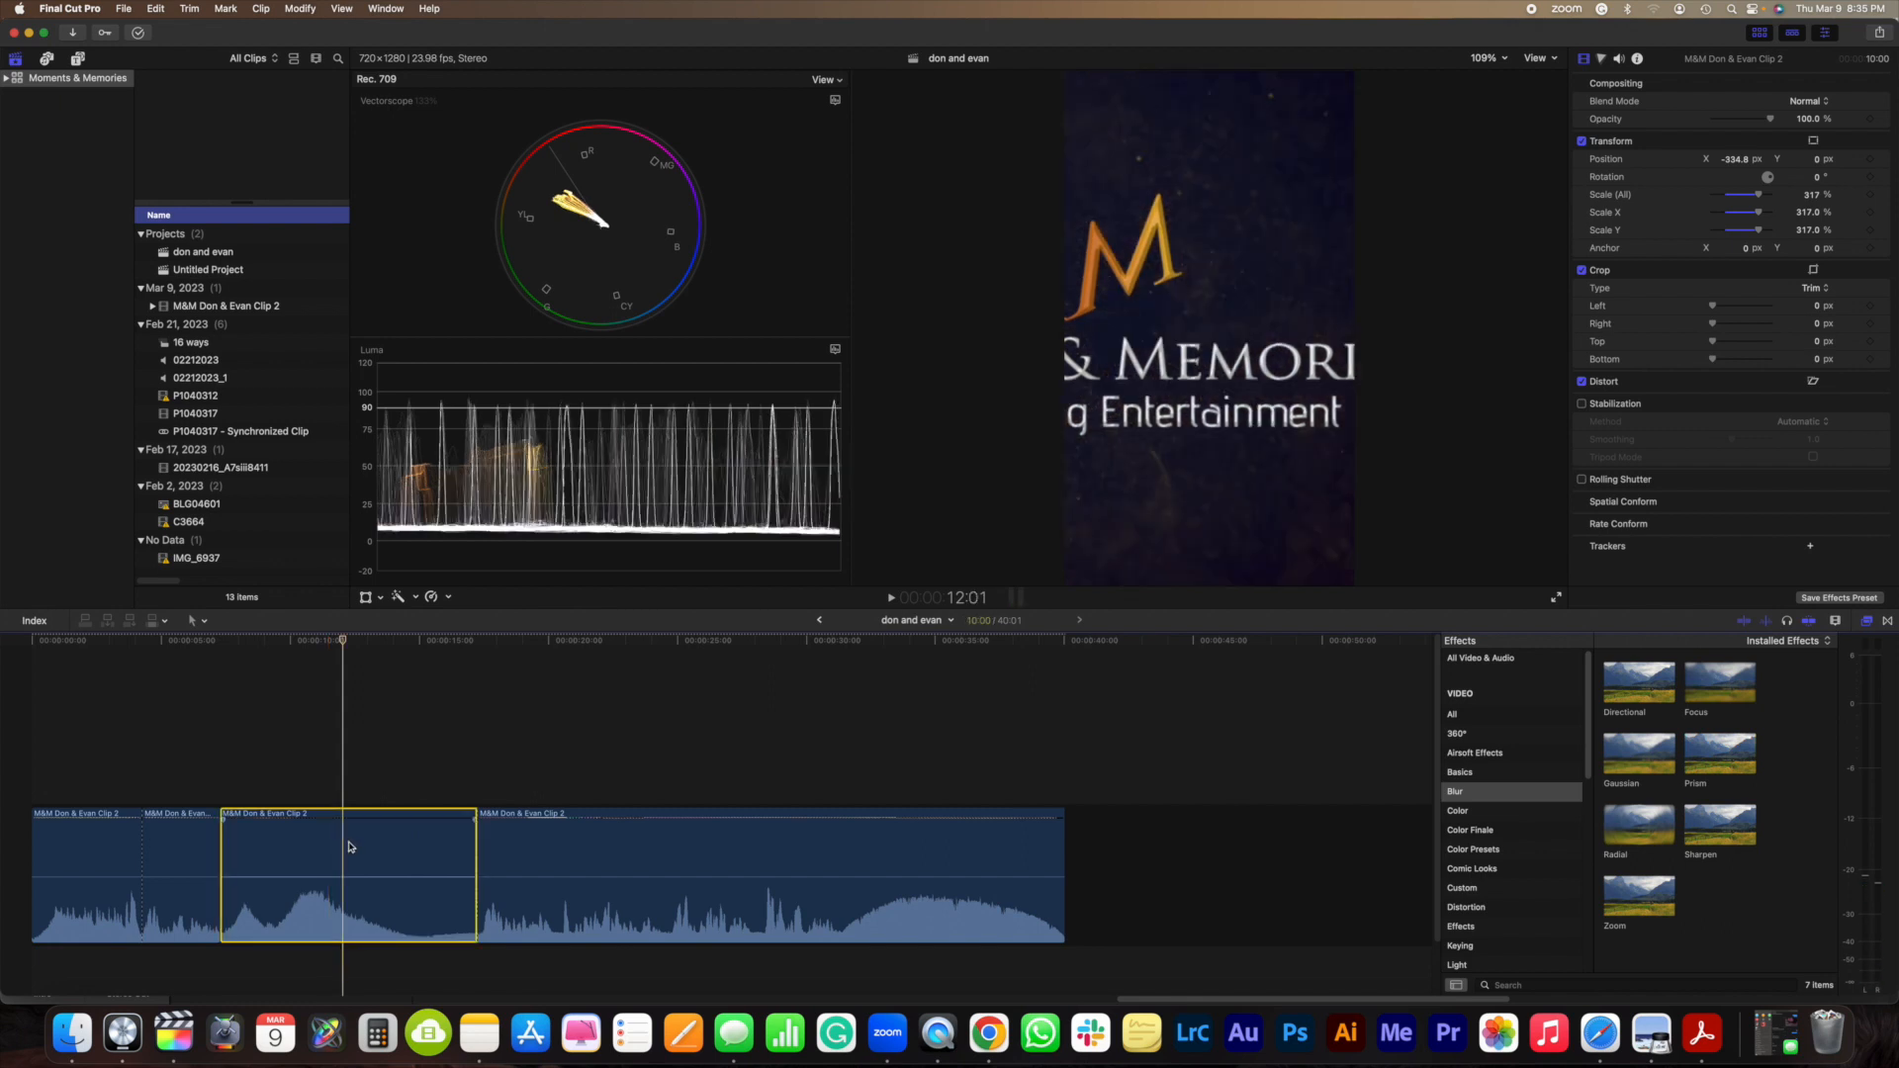
{"action": "left_click_drag", "start_coordinate": [349, 847], "coordinate": [346, 709]}
{"action": "key", "text": "super+7"}
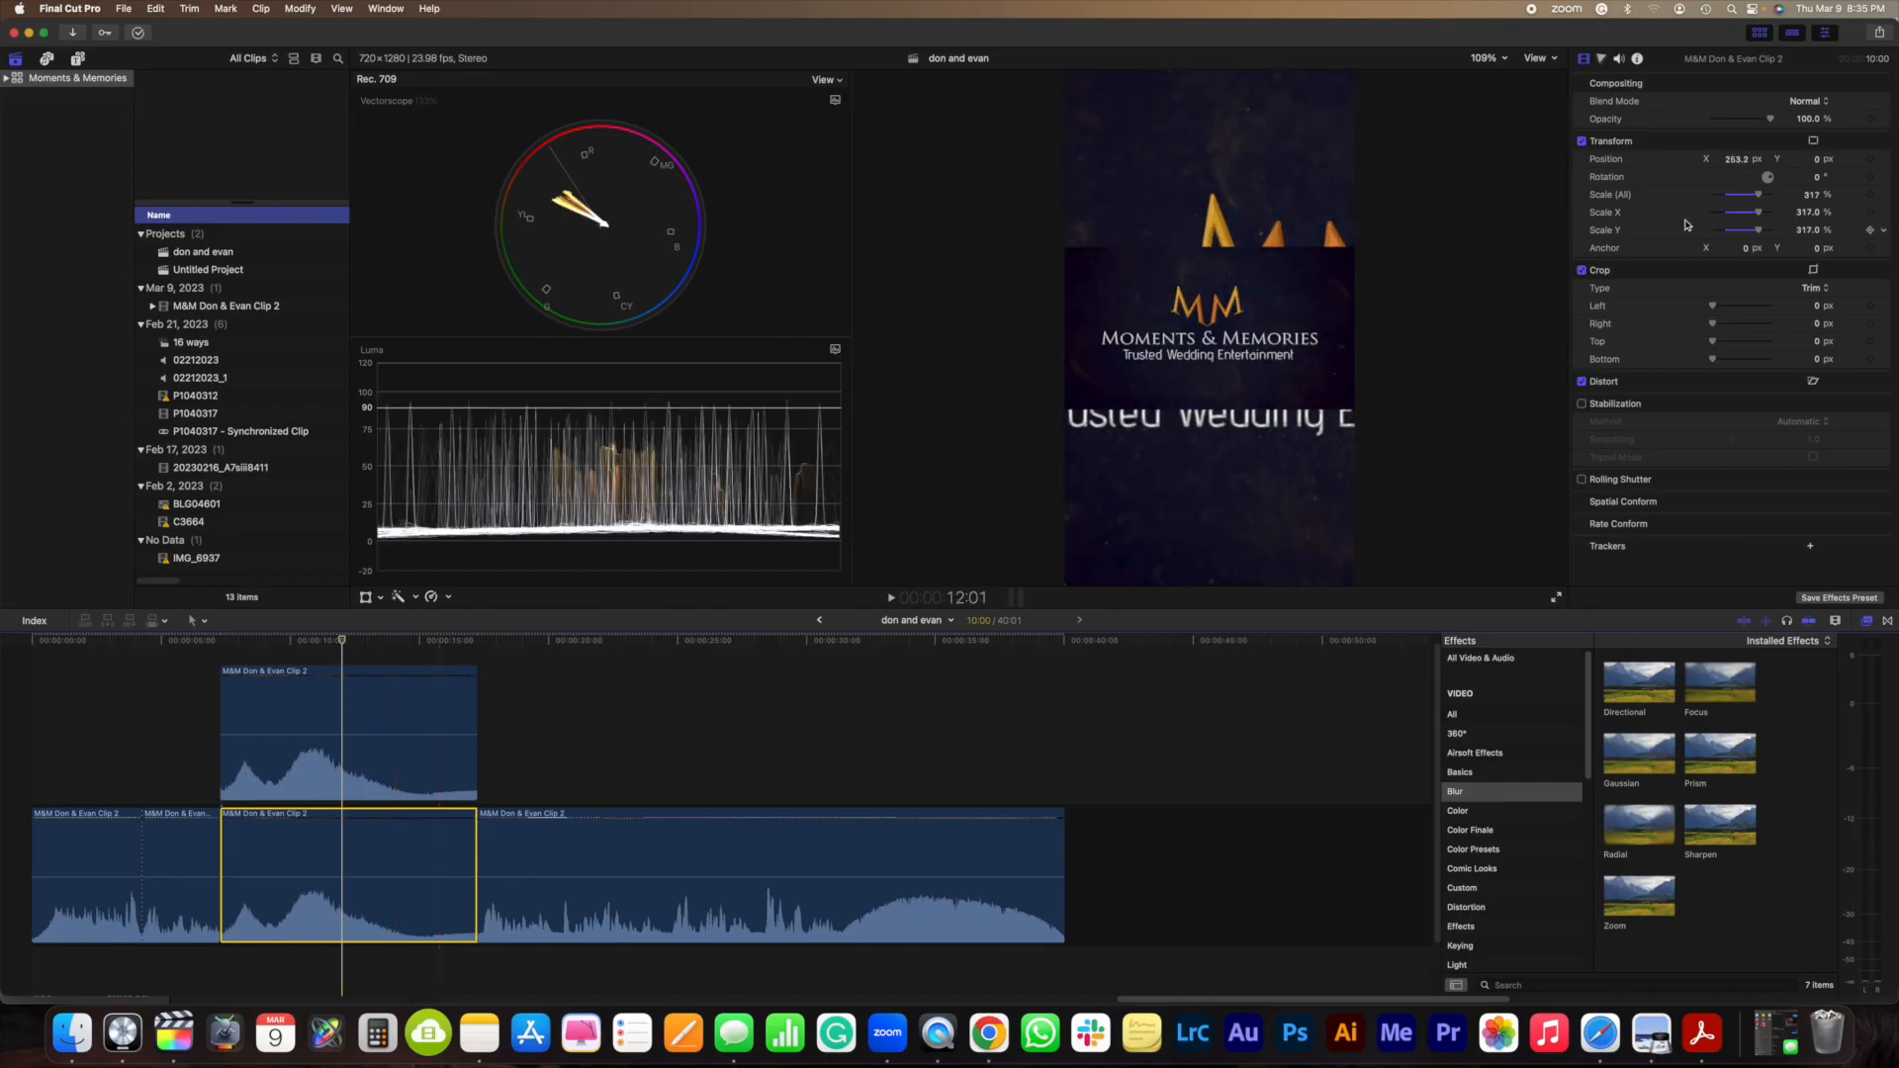
{"action": "left_click_drag", "start_coordinate": [1736, 161], "coordinate": [1736, 227]}
Step: Apply the Gaussian blur to the lower logo clip and reduce its opacity to about 22%
{"action": "left_click", "coordinate": [376, 716]}
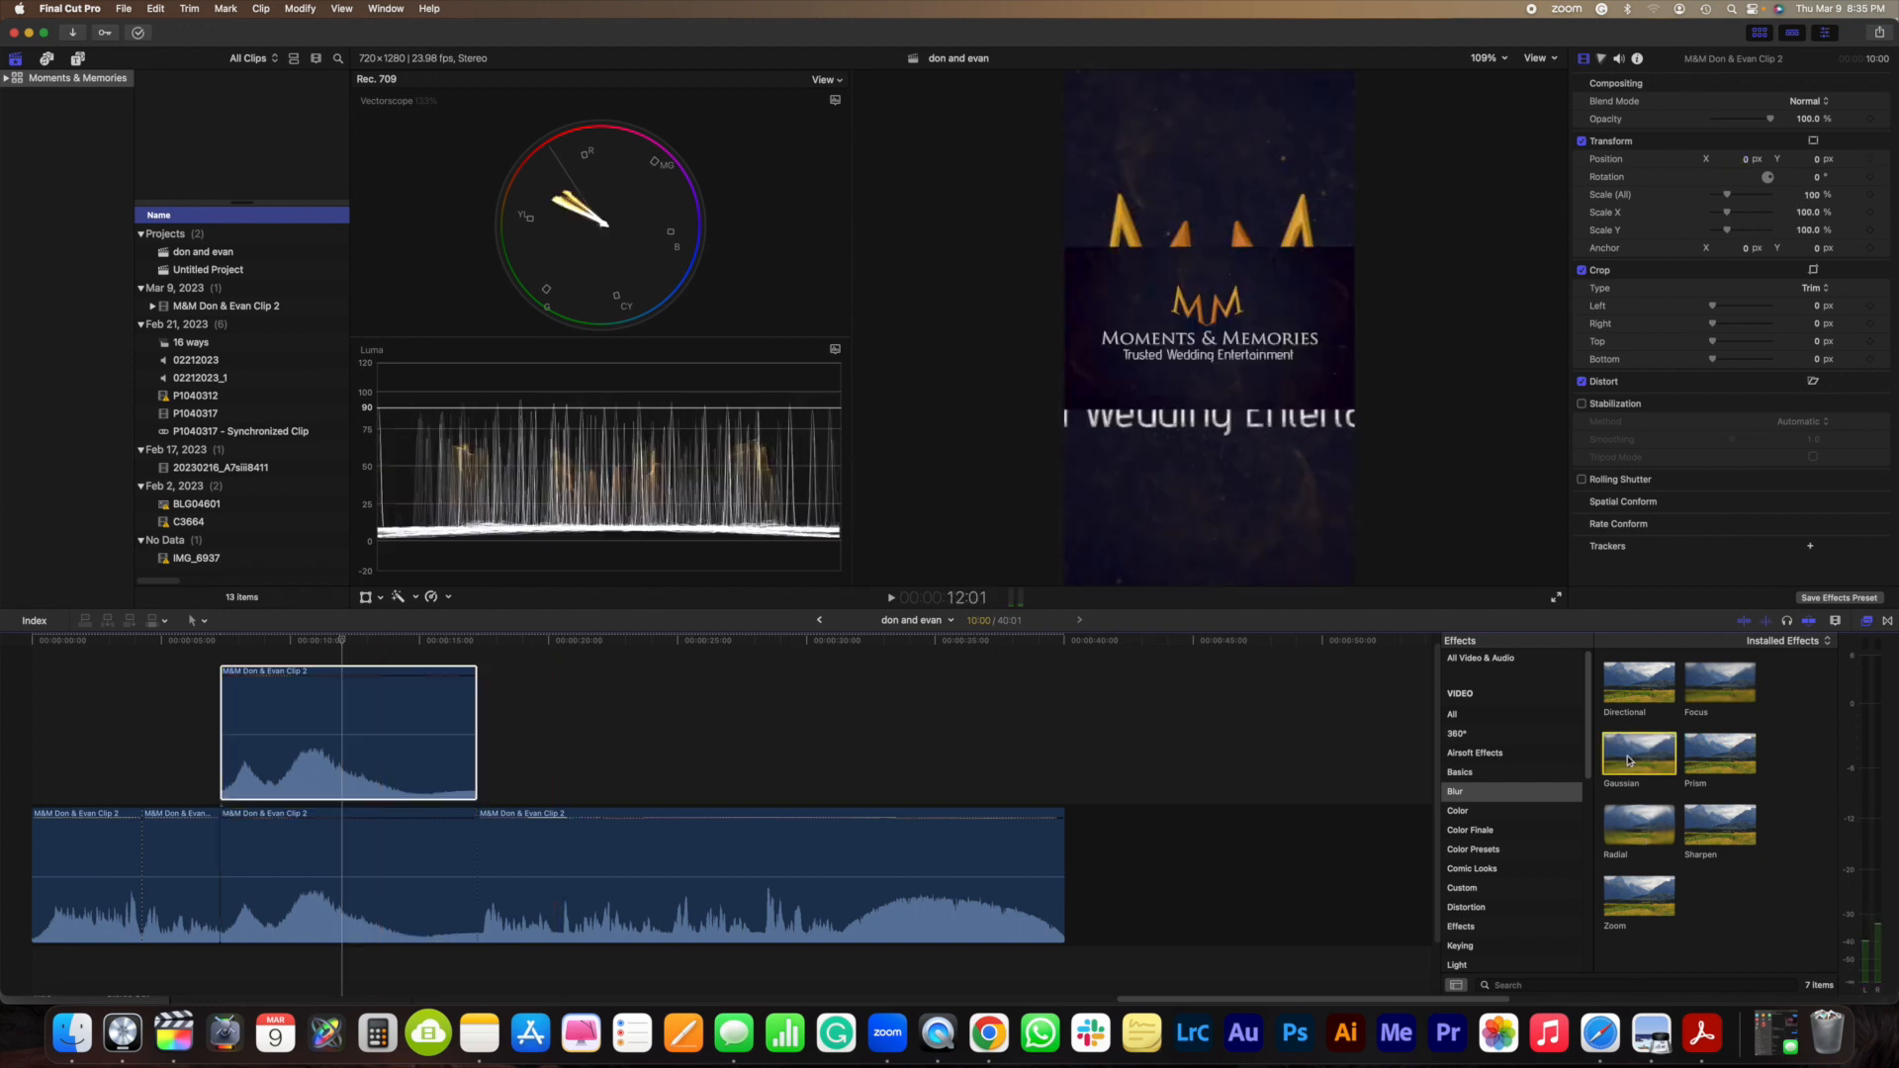
{"action": "left_click_drag", "start_coordinate": [1646, 762], "coordinate": [273, 876]}
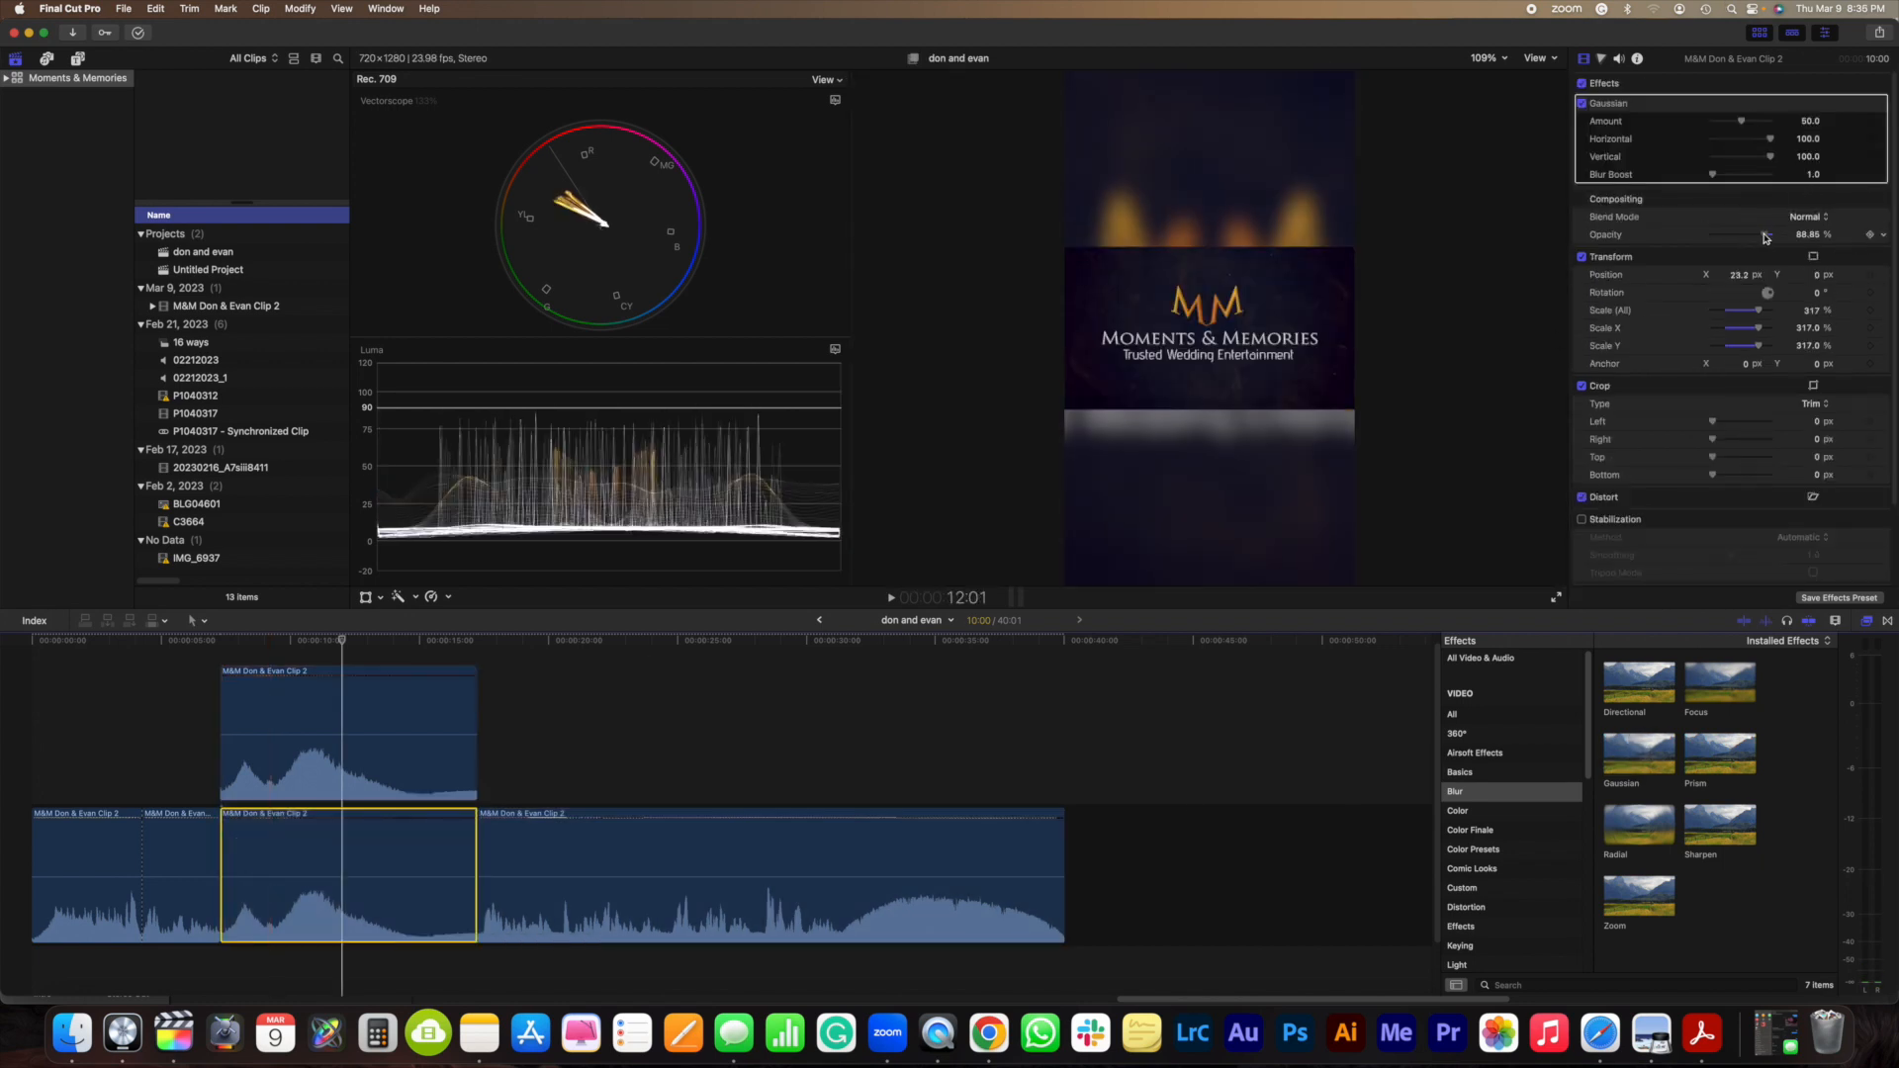
{"action": "left_click_drag", "start_coordinate": [1766, 237], "coordinate": [1724, 240]}
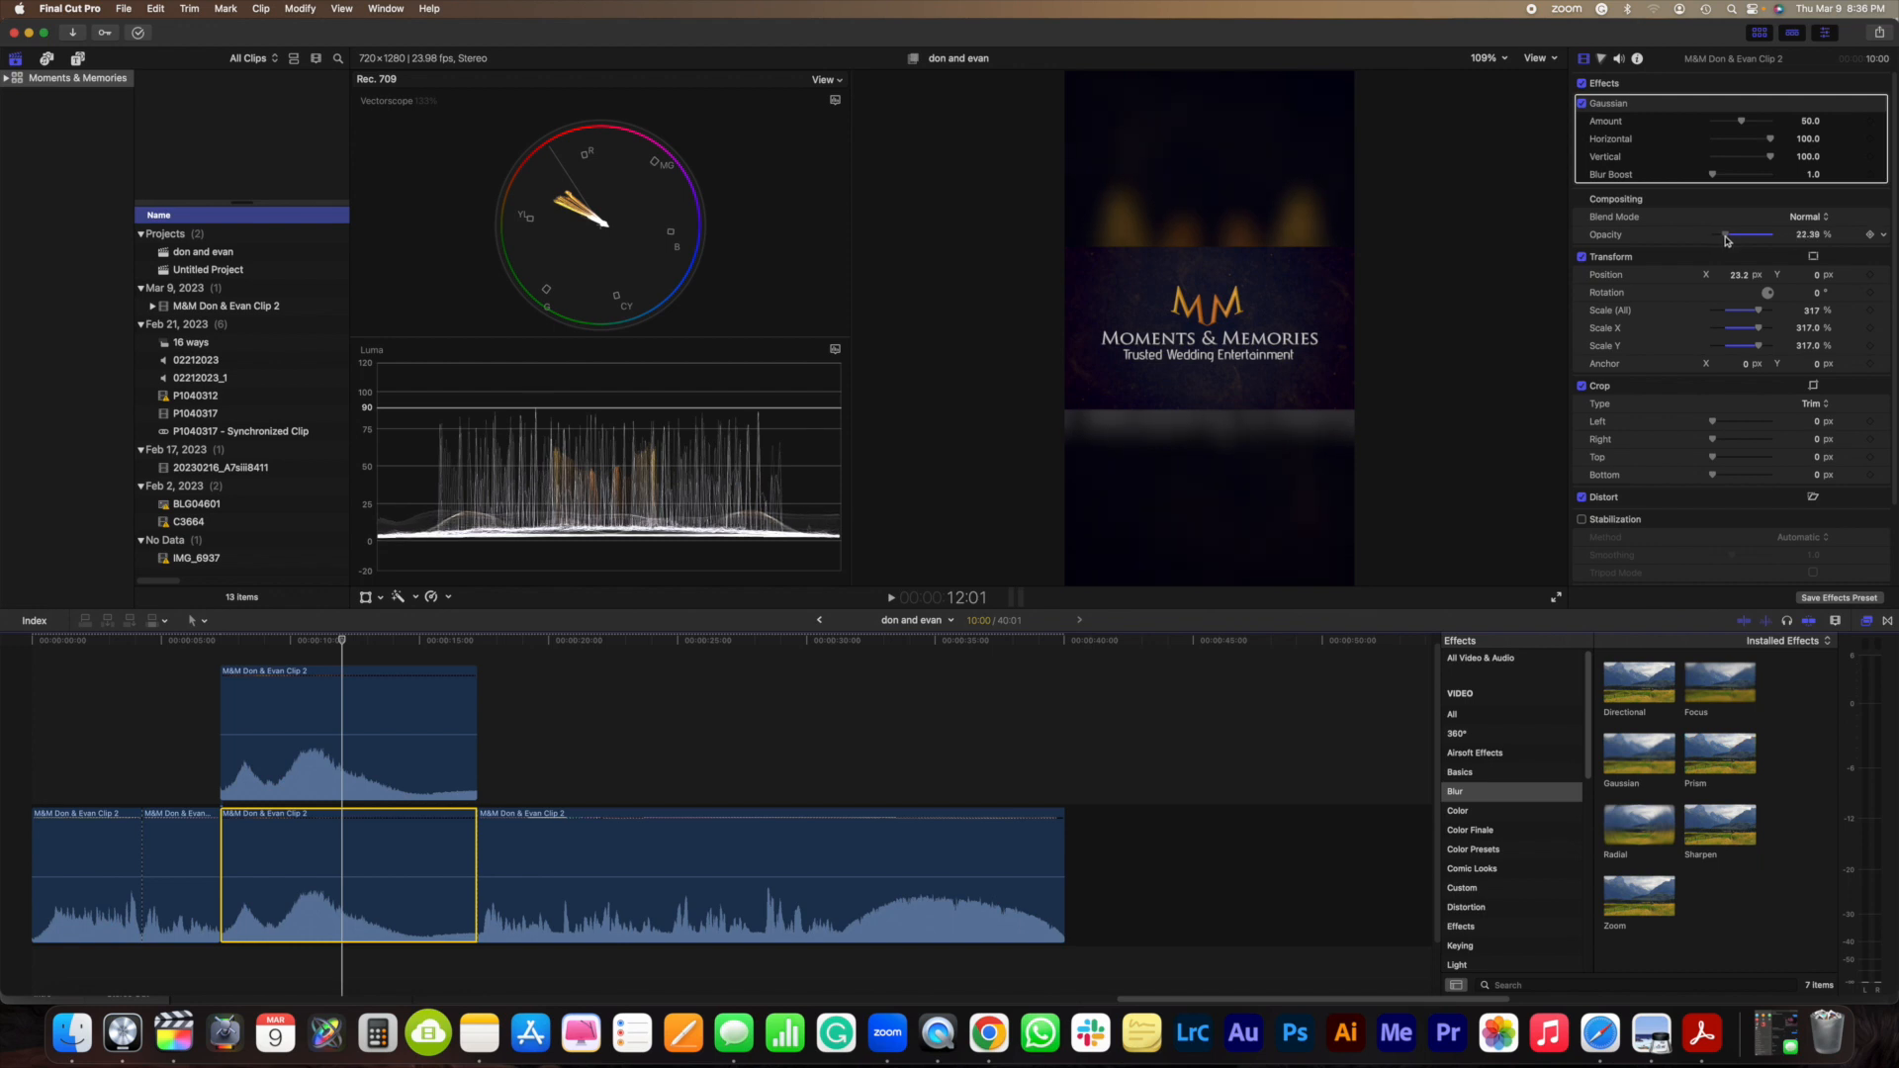
Step: Search all effects for "simple" and apply Simple Border to the upper logo clip
{"action": "left_click", "coordinate": [374, 692]}
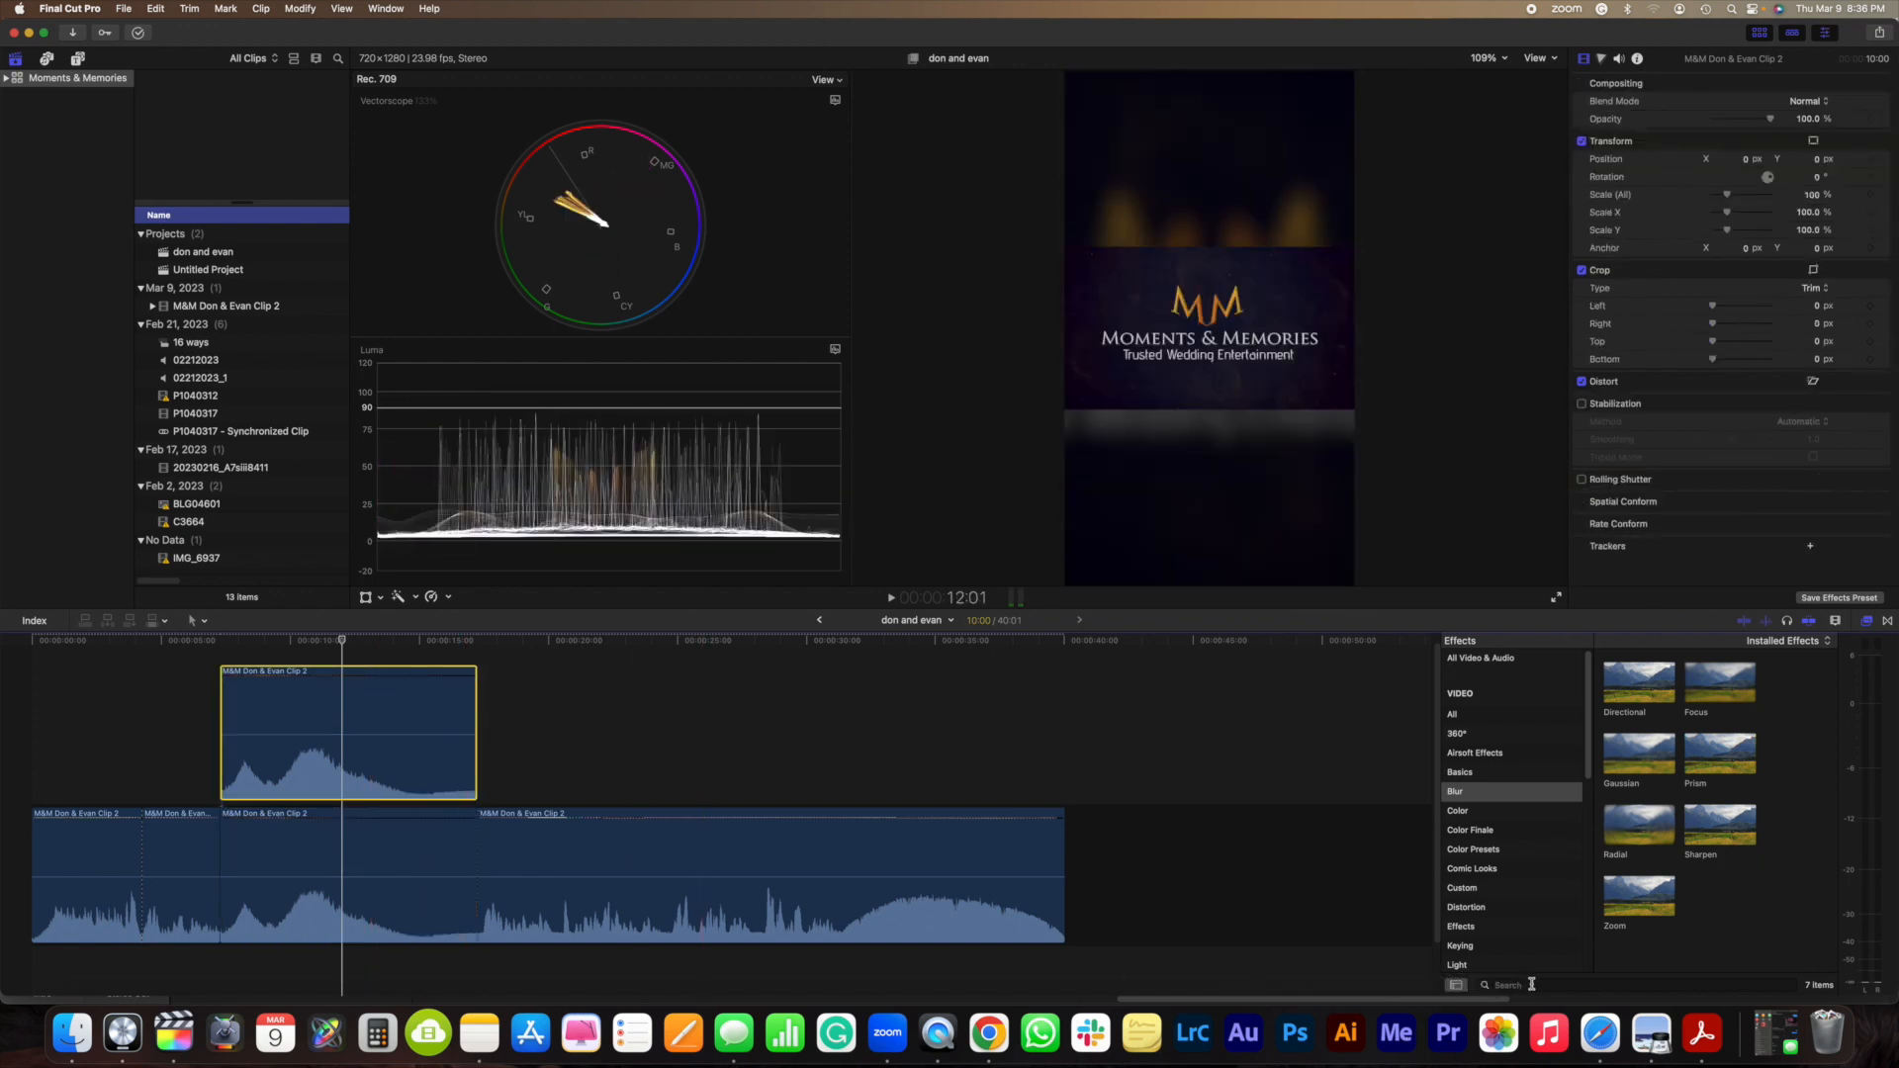
{"action": "left_click", "coordinate": [1497, 985]}
{"action": "type", "text": "simple"}
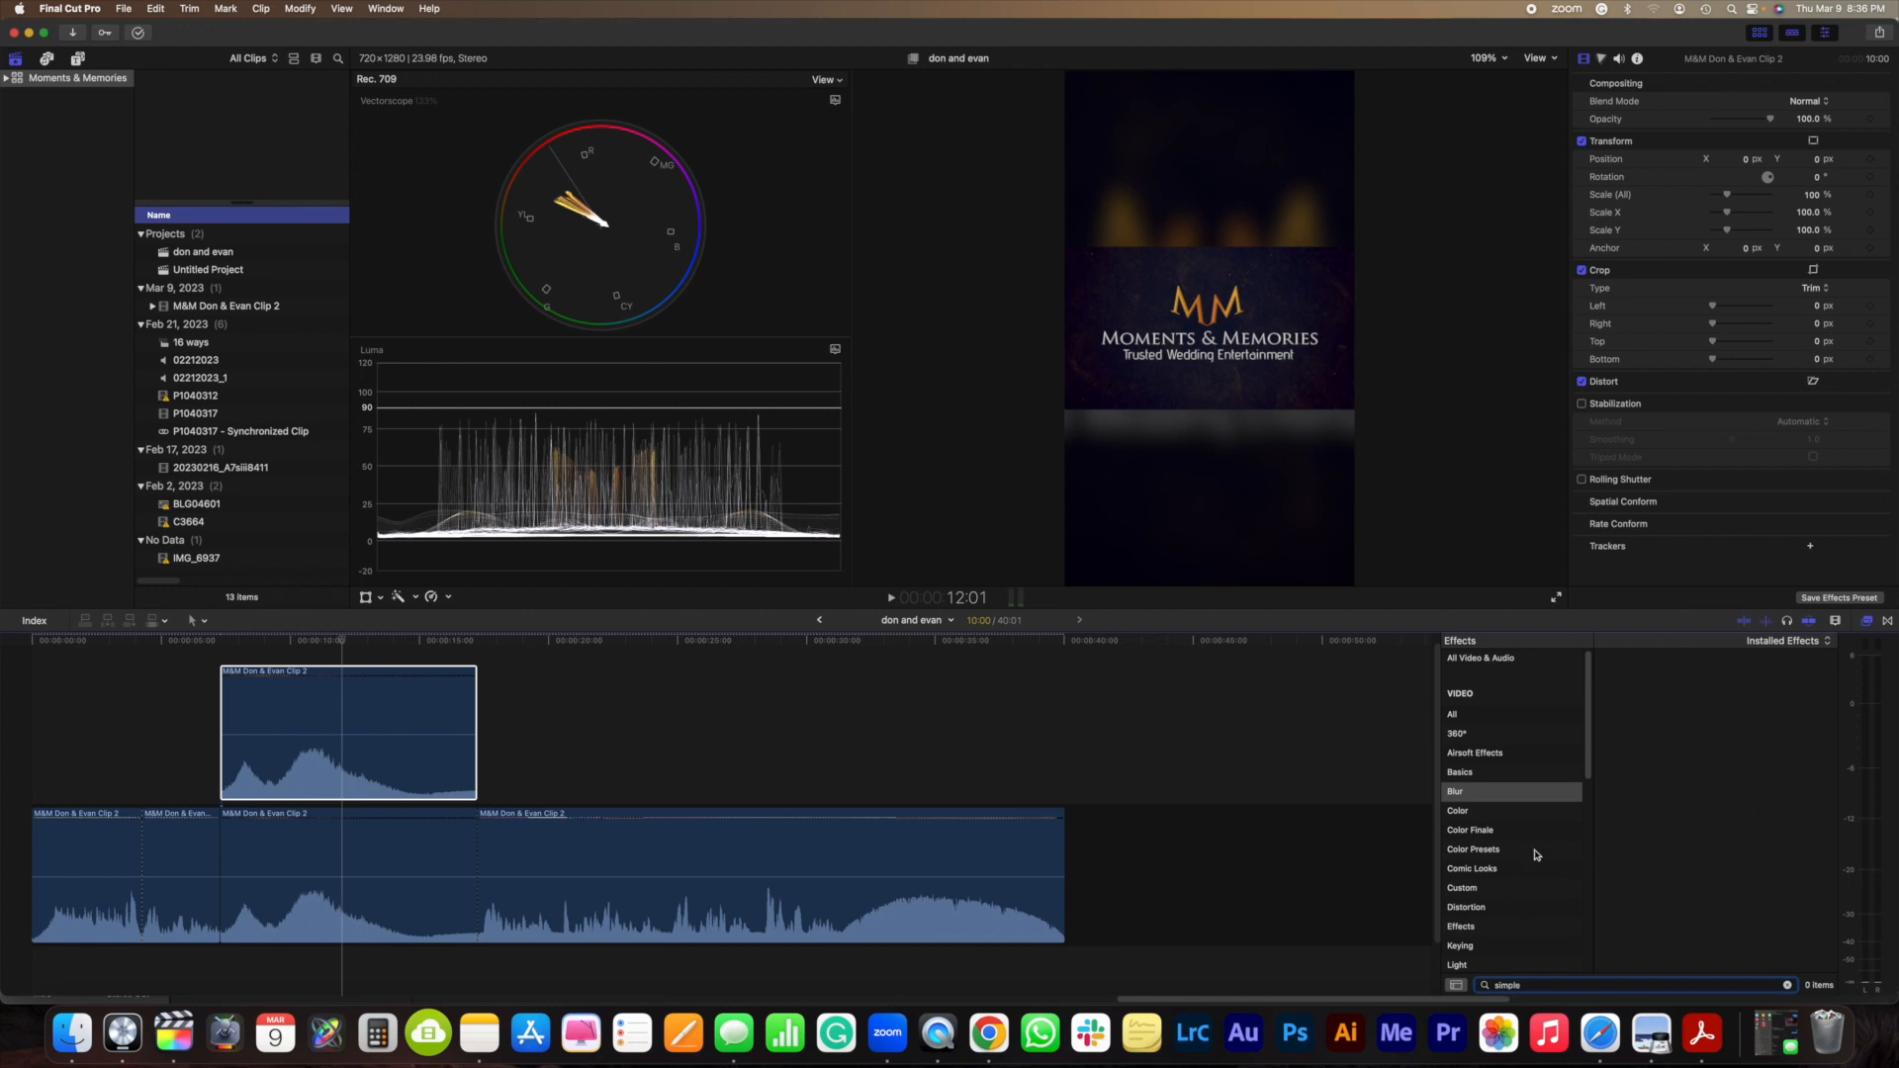
{"action": "left_click", "coordinate": [1463, 660]}
{"action": "left_click_drag", "start_coordinate": [1664, 685], "coordinate": [295, 752]}
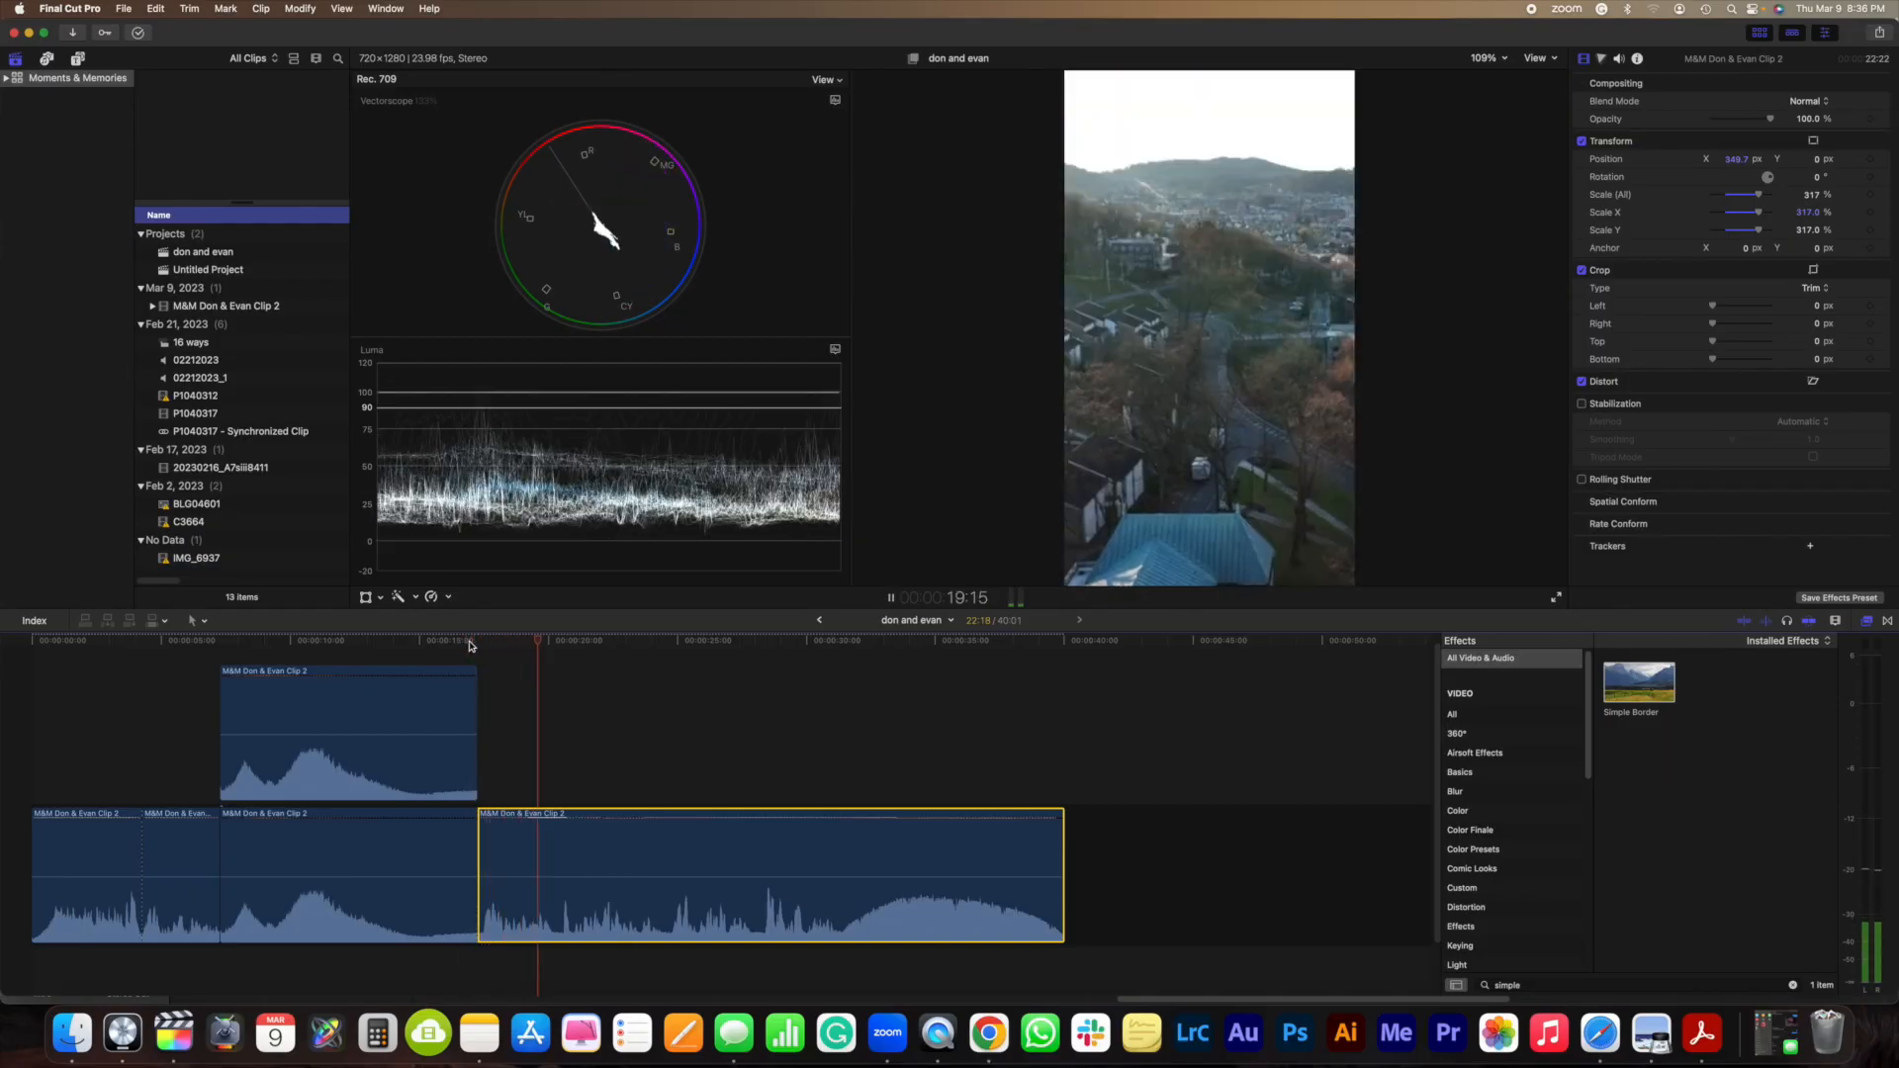
Step: Split the last clip where the aerial town shot ends and set the new last clip's X position to 15.7 px
{"action": "key", "text": "space"}
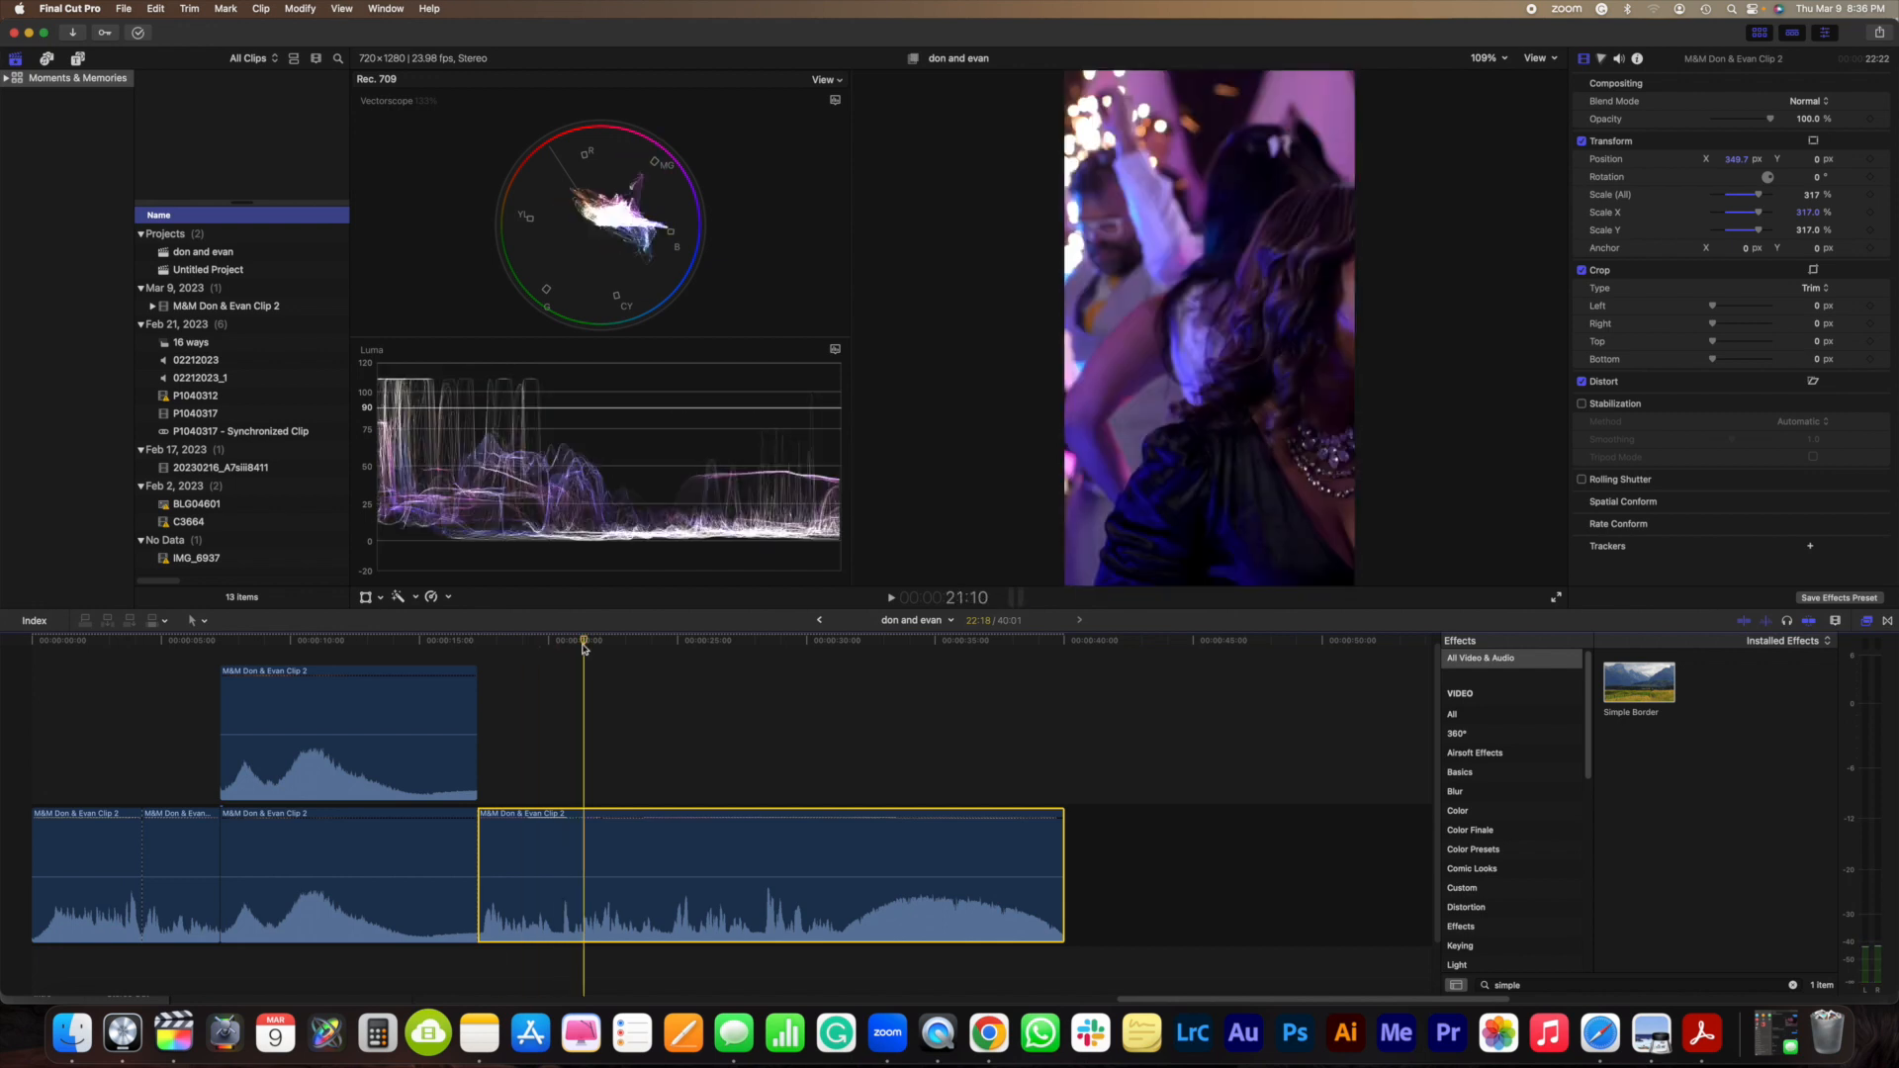
{"action": "key", "text": "Right"}
{"action": "key", "text": "Right"}
{"action": "key", "text": "Right"}
{"action": "key", "text": "Right"}
{"action": "key", "text": "Right"}
{"action": "key", "text": "Right"}
{"action": "key", "text": "Right"}
{"action": "key", "text": "Right"}
{"action": "key", "text": "Left"}
{"action": "key", "text": "Left"}
{"action": "key", "text": "Left"}
{"action": "key", "text": "Left"}
{"action": "key", "text": "Left"}
{"action": "key", "text": "Left"}
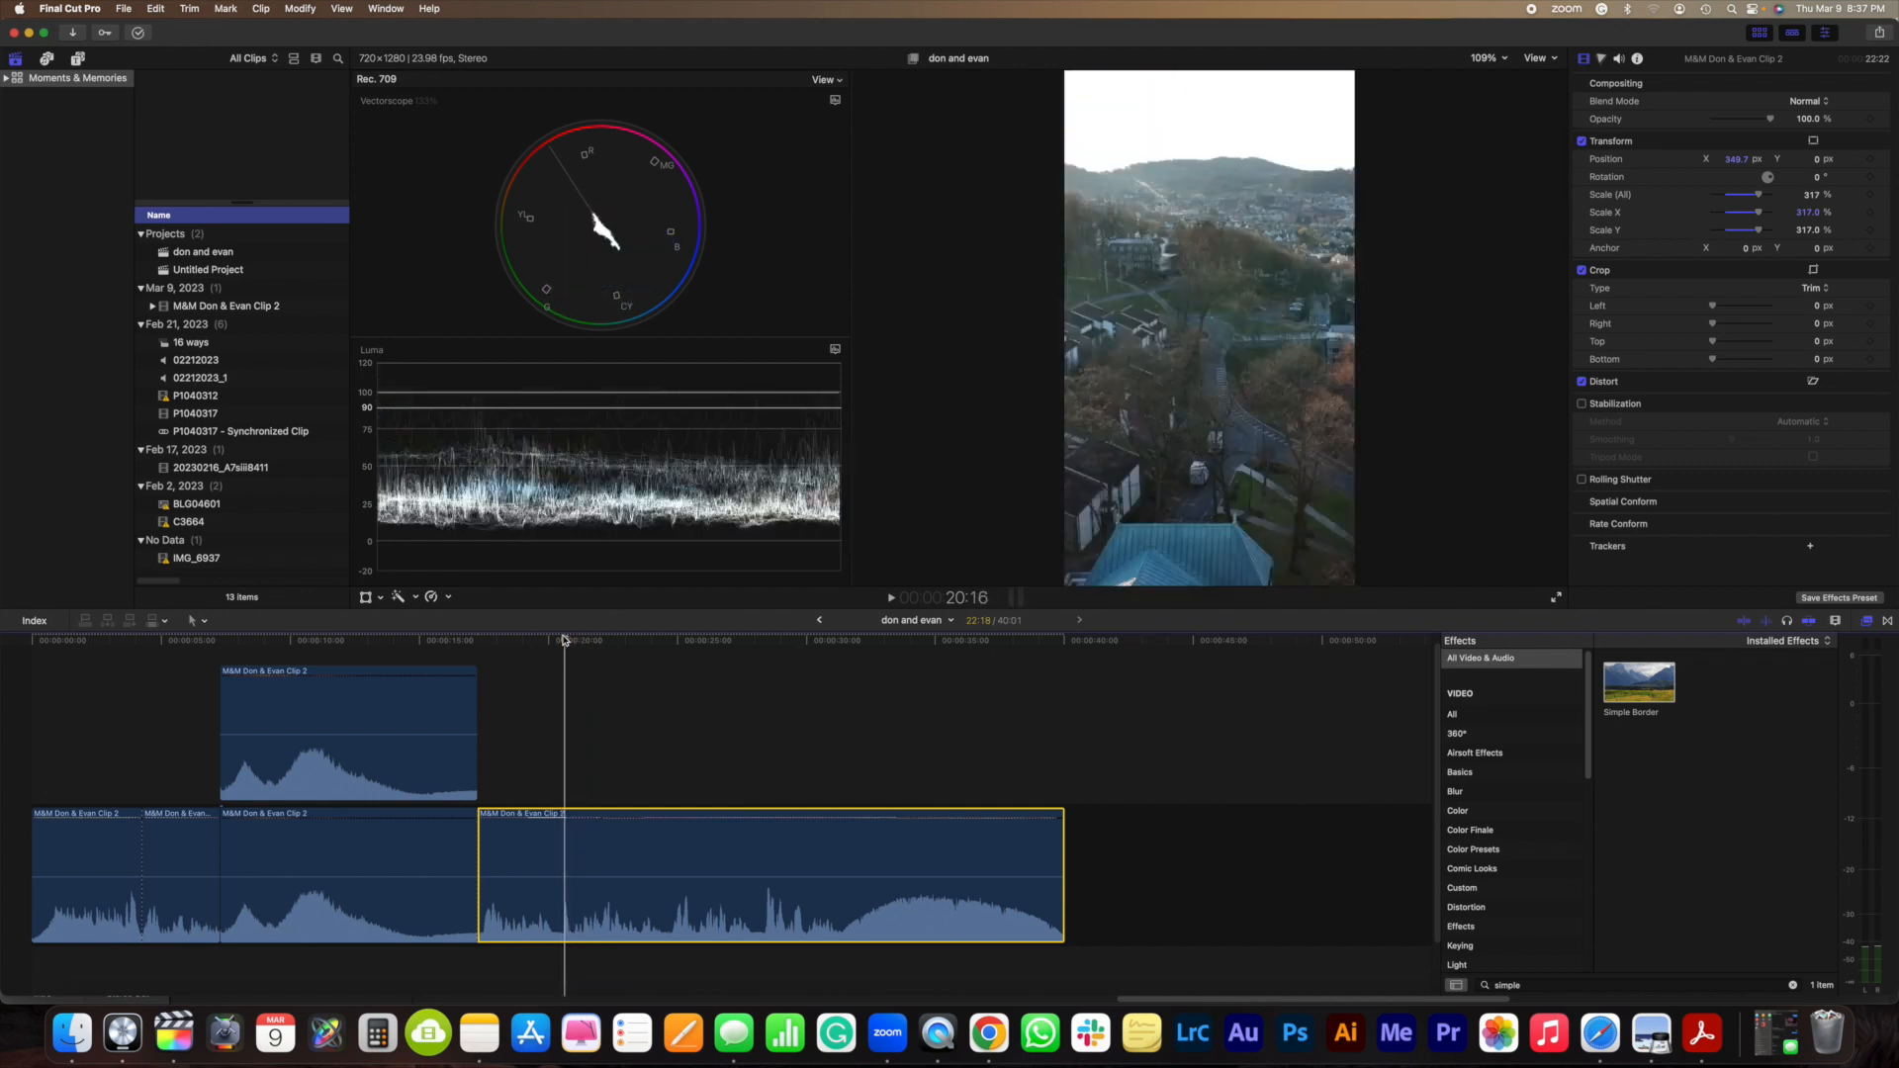
{"action": "key", "text": "Right"}
{"action": "left_click", "coordinate": [593, 869]}
{"action": "left_click_drag", "start_coordinate": [1736, 161], "coordinate": [1736, 161]}
Step: Split the last clip at 23:16 and set the new last clip's X position to 324.7 px, centring the man in the blue suit
{"action": "key", "text": "space"}
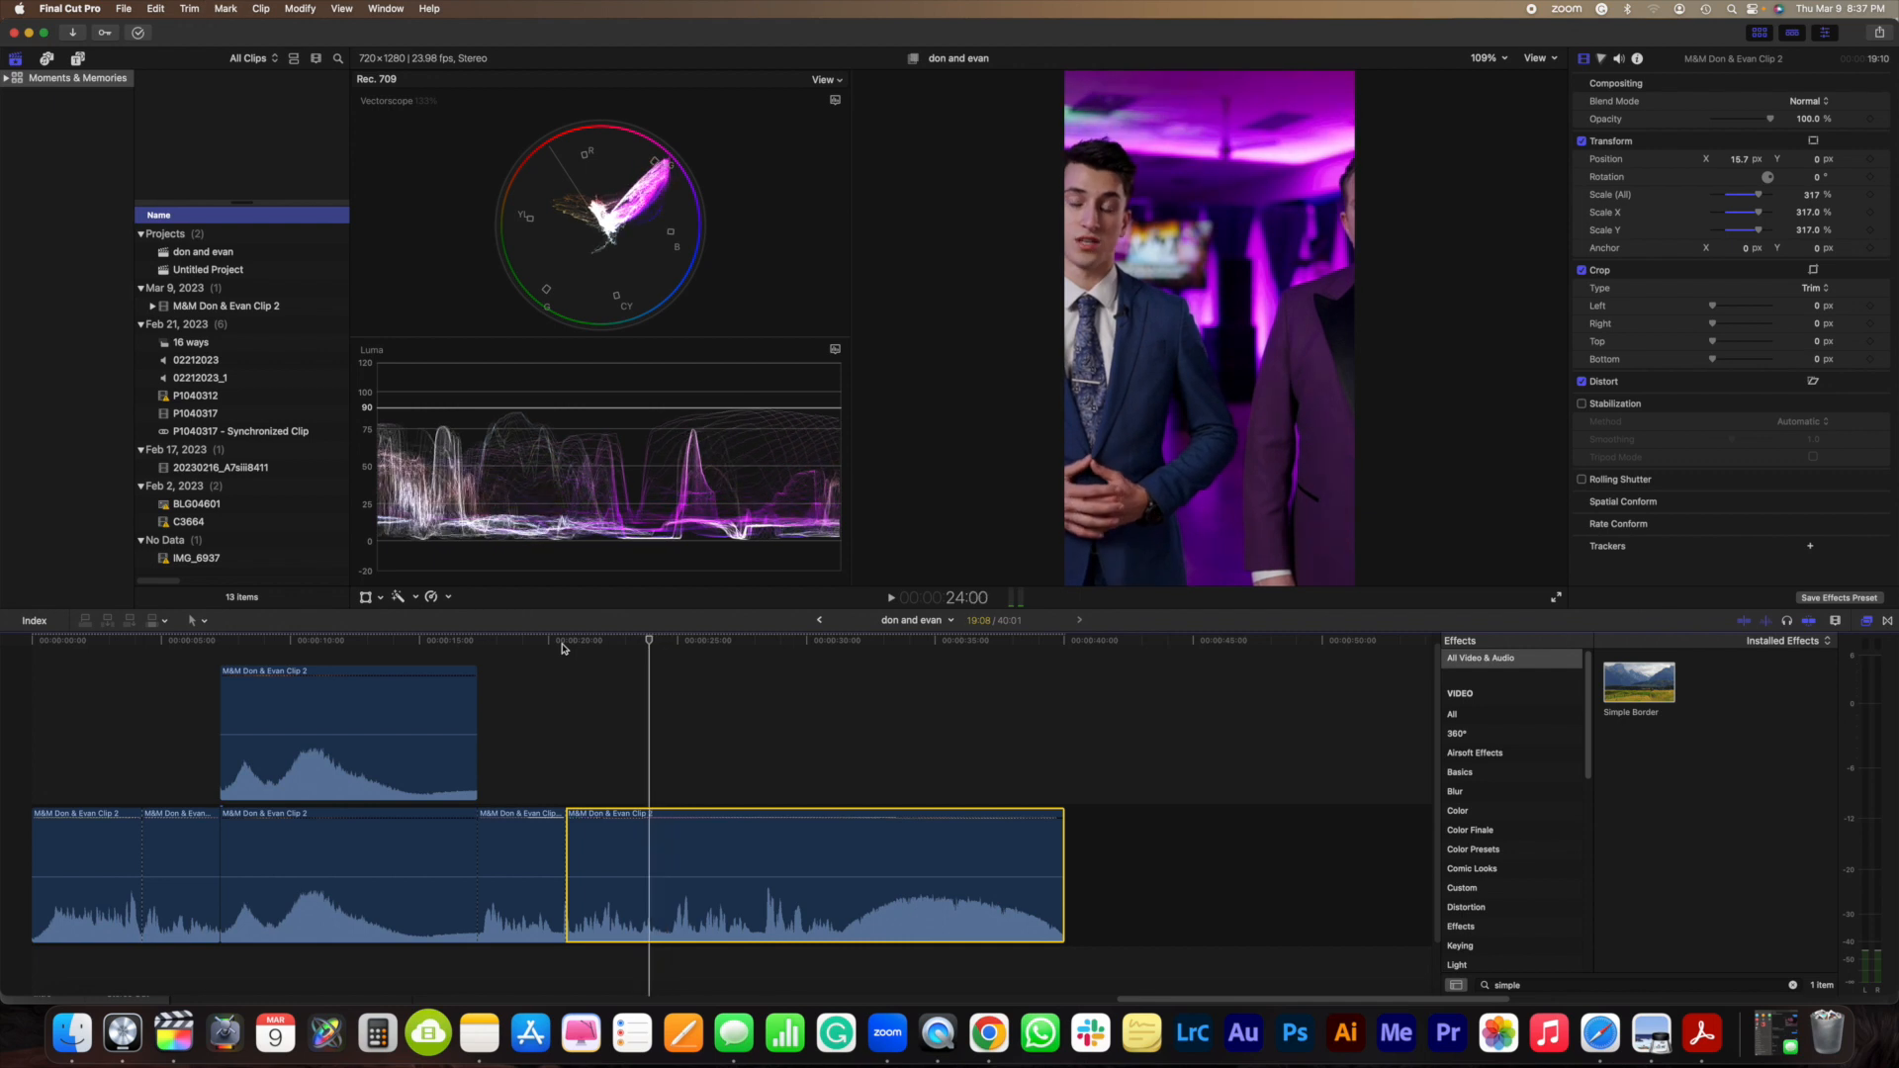
{"action": "key", "text": "Left"}
{"action": "key", "text": "Right"}
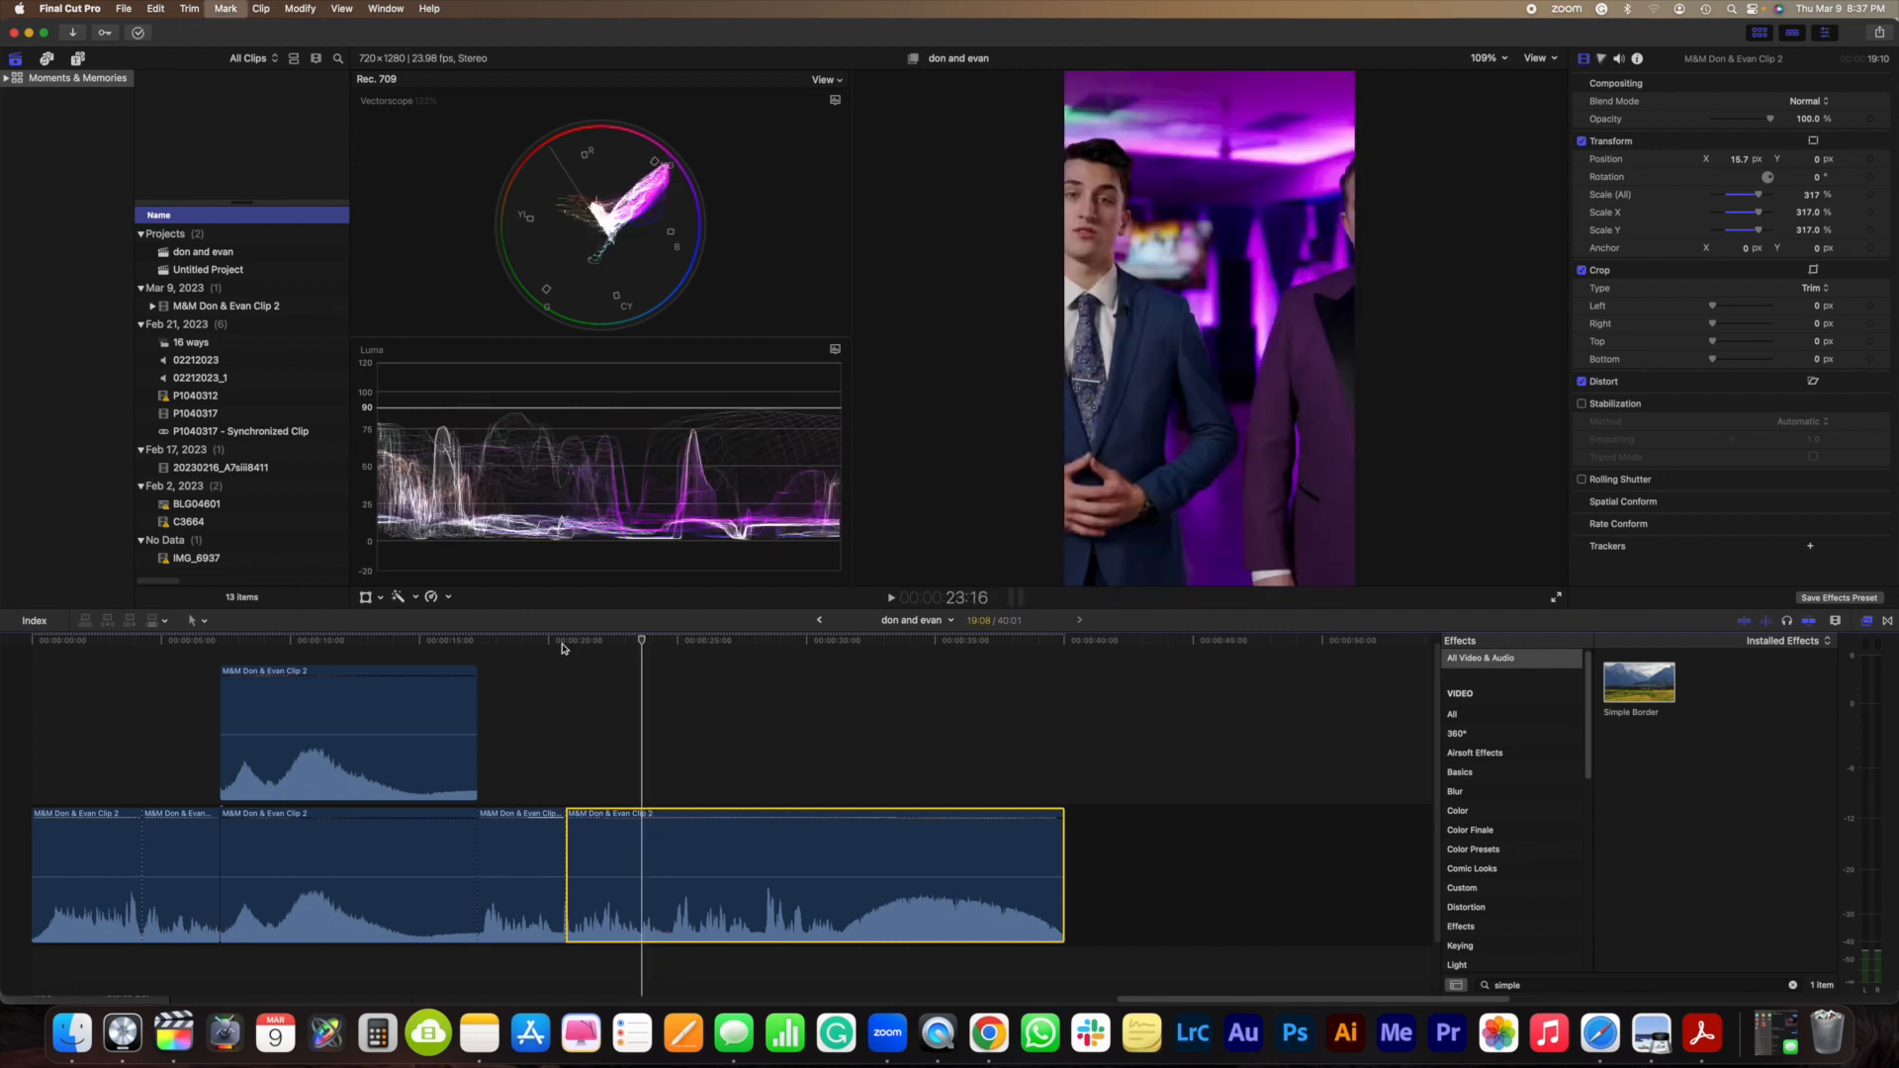
{"action": "key", "text": "super+b"}
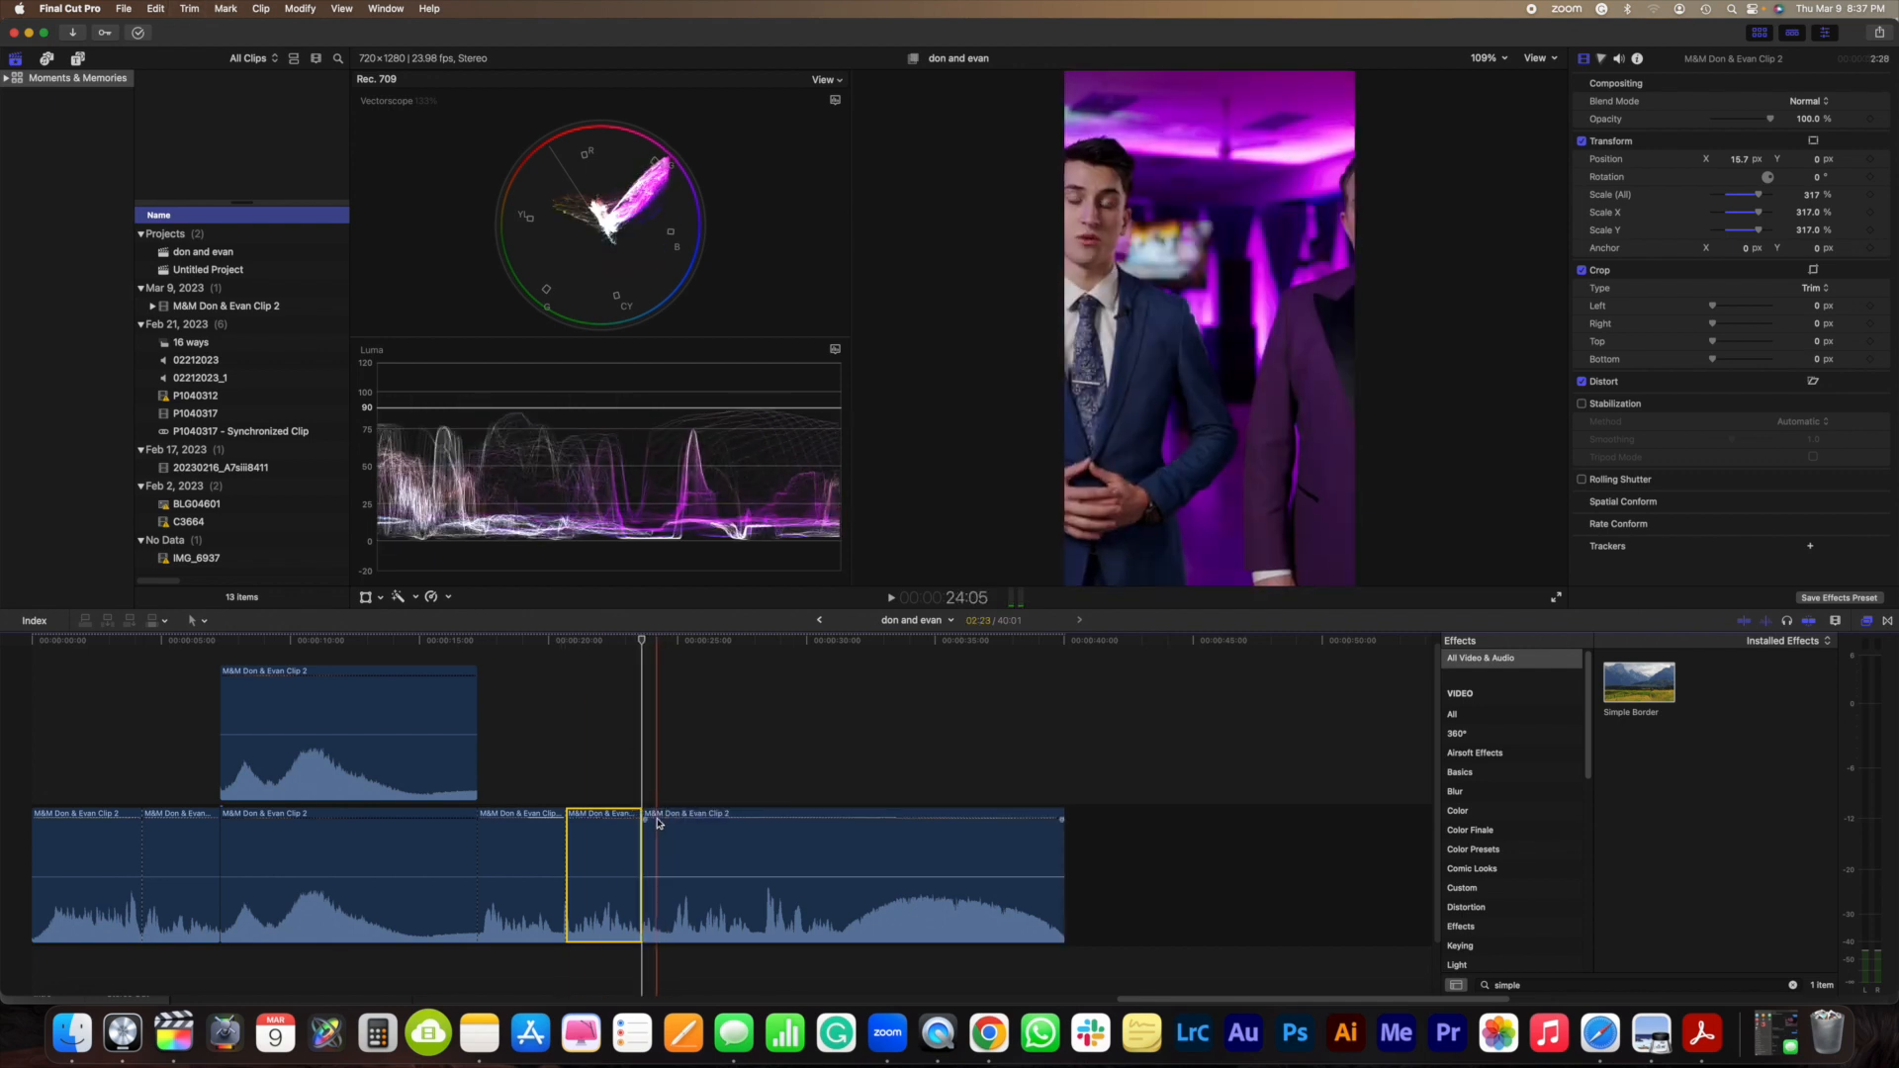
{"action": "left_click_drag", "start_coordinate": [1738, 159], "coordinate": [1738, 159]}
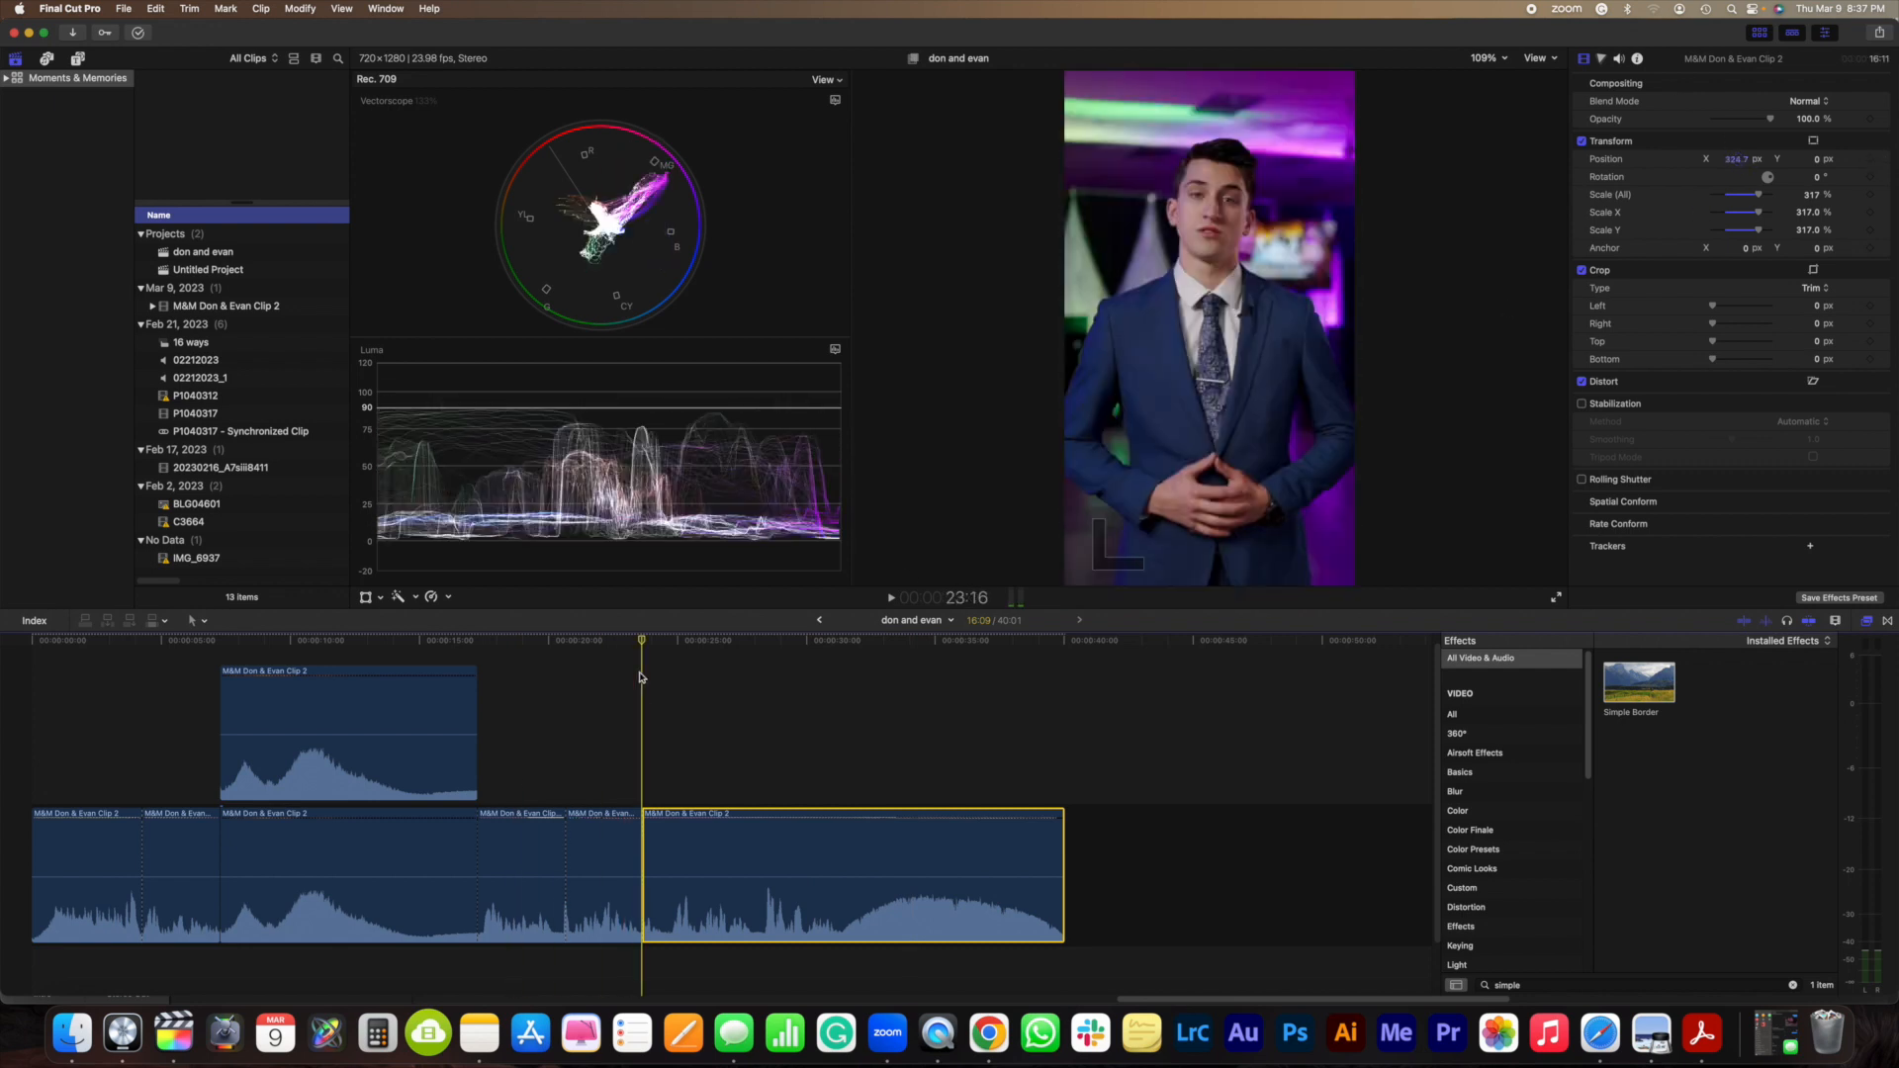
Step: Split the last clip at 24:21 and set the new last clip's X position to -441.8 px, centring the man in the purple suit
{"action": "key", "text": "space"}
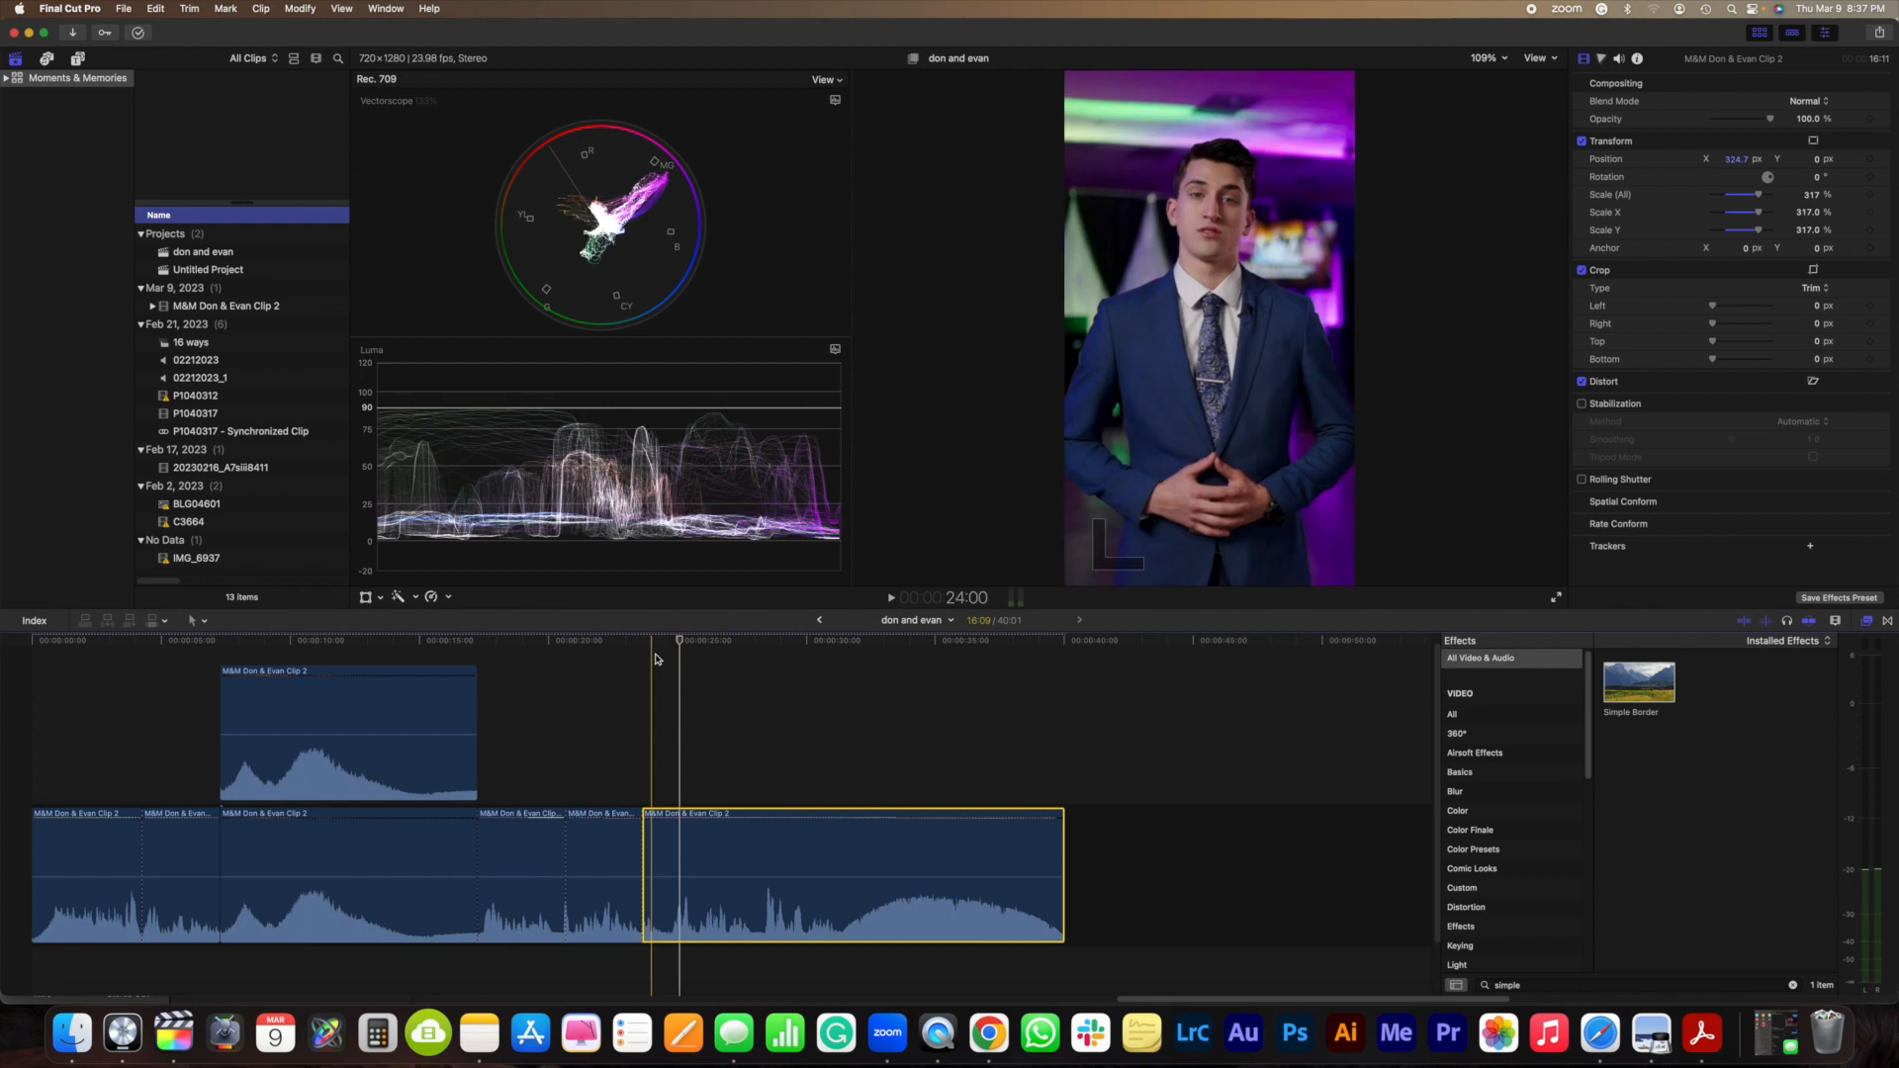
{"action": "key", "text": "space"}
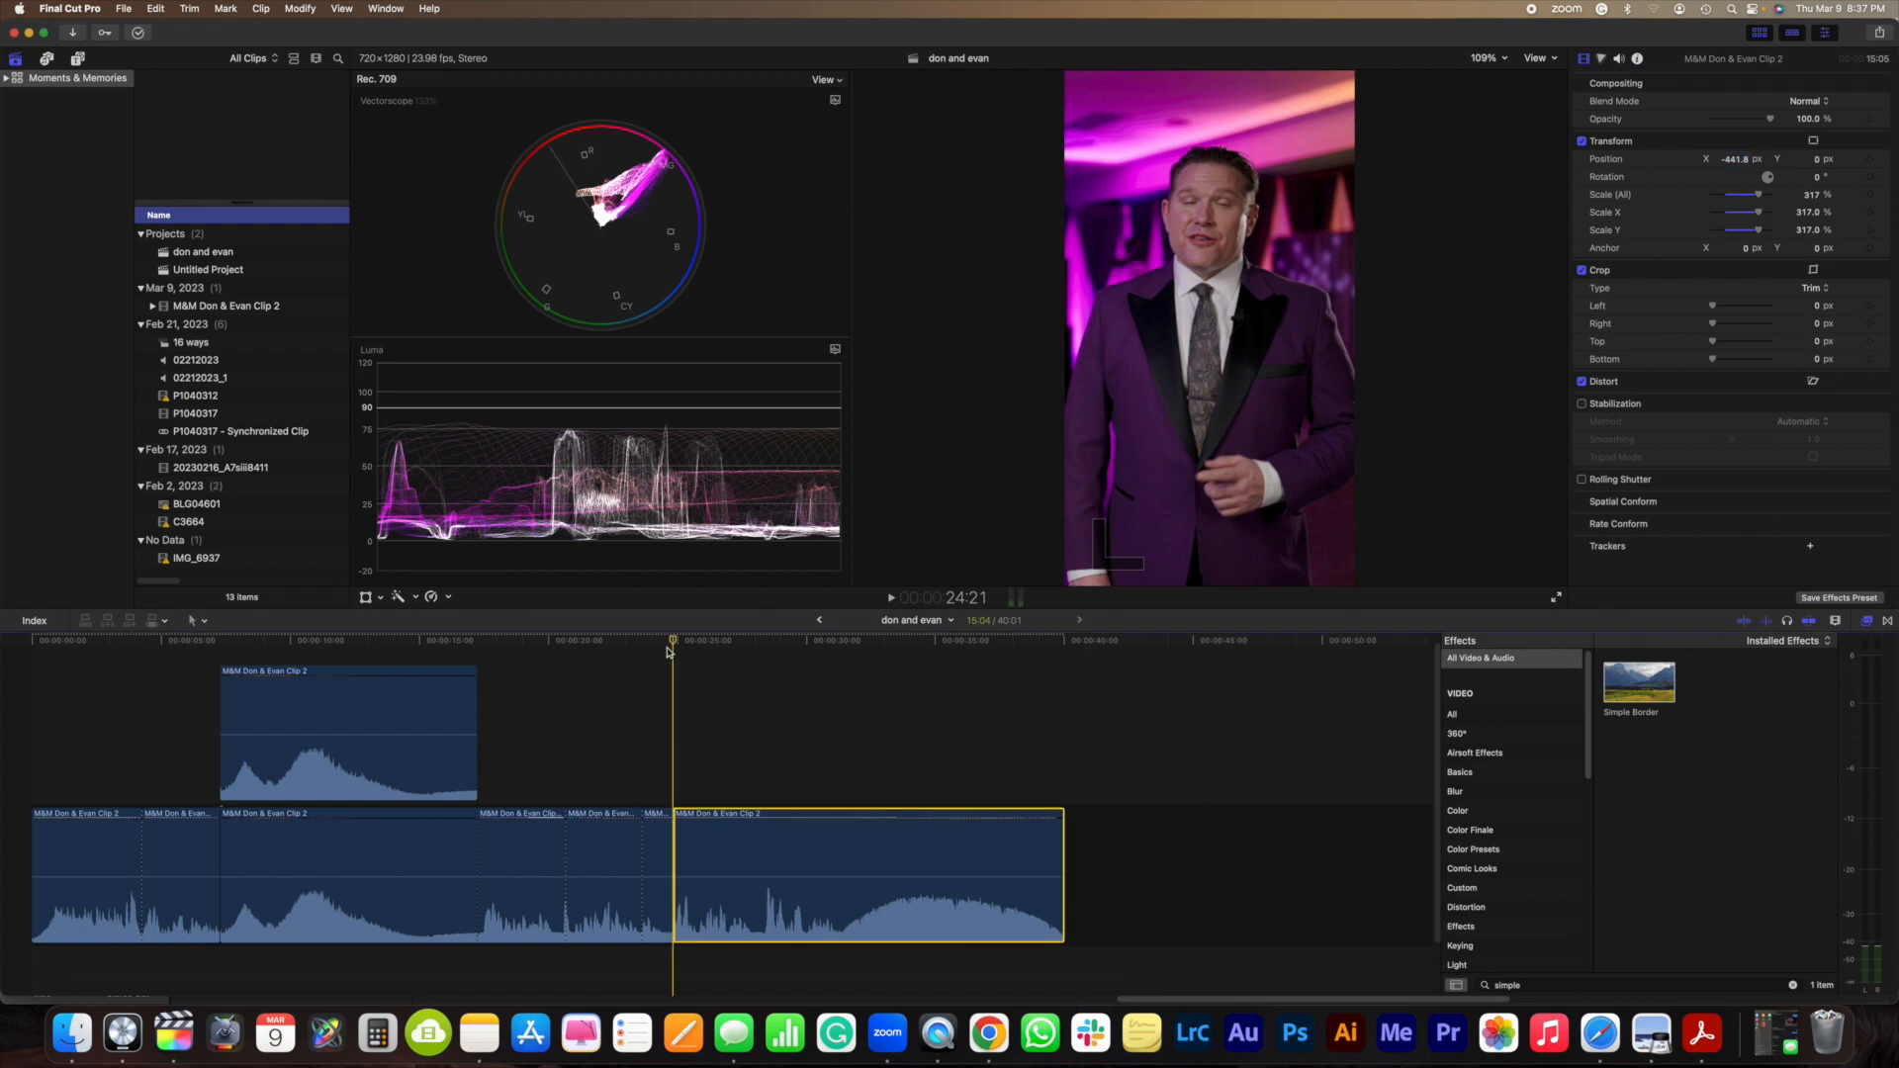
Step: Split the last clip at 33:10, where the contact information shot begins
{"action": "key", "text": "space"}
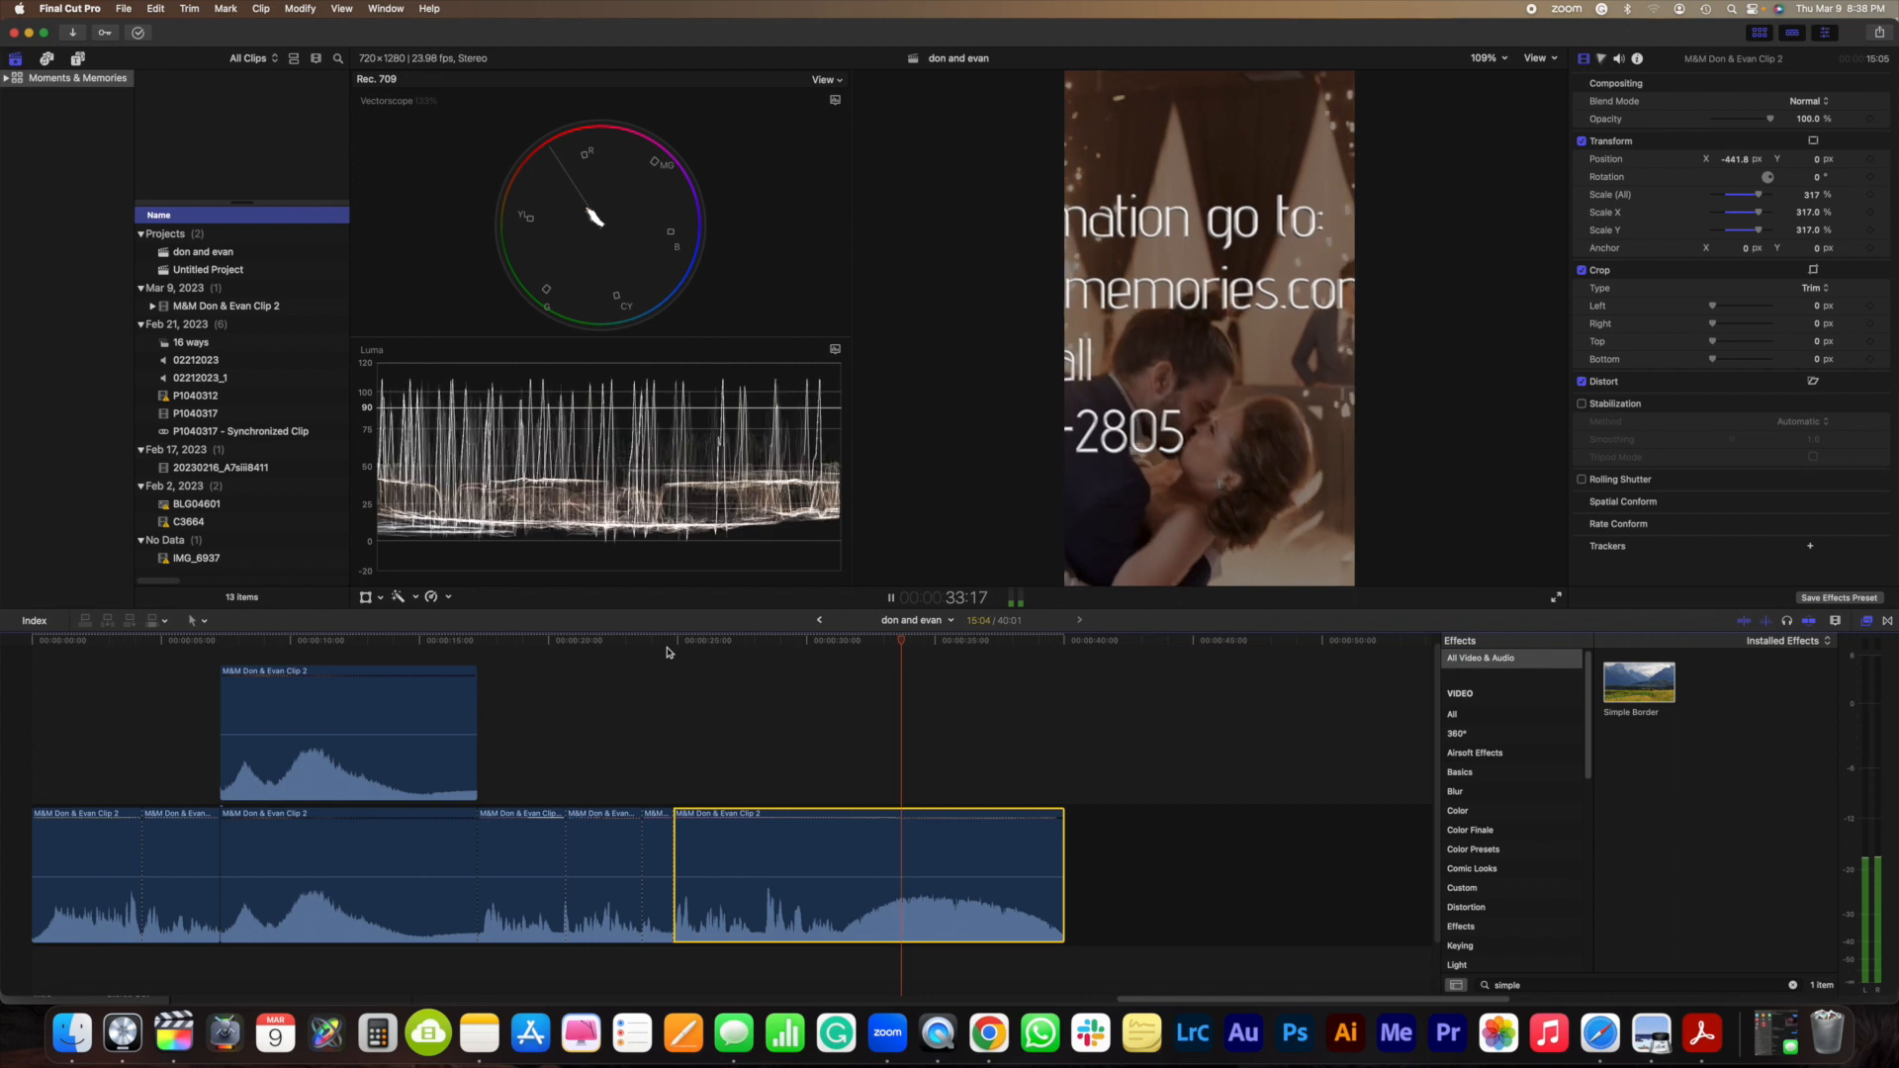
{"action": "key", "text": "Left"}
{"action": "key", "text": "Left"}
{"action": "key", "text": "Left"}
{"action": "key", "text": "Left"}
{"action": "key", "text": "Left"}
{"action": "key", "text": "Left"}
{"action": "key", "text": "Left"}
{"action": "key", "text": "Left"}
{"action": "key", "text": "Left"}
{"action": "key", "text": "Left"}
{"action": "key", "text": "Left"}
{"action": "key", "text": "Left"}
{"action": "key", "text": "Left"}
{"action": "key", "text": "Left"}
{"action": "key", "text": "Left"}
{"action": "key", "text": "Left"}
{"action": "key", "text": "Left"}
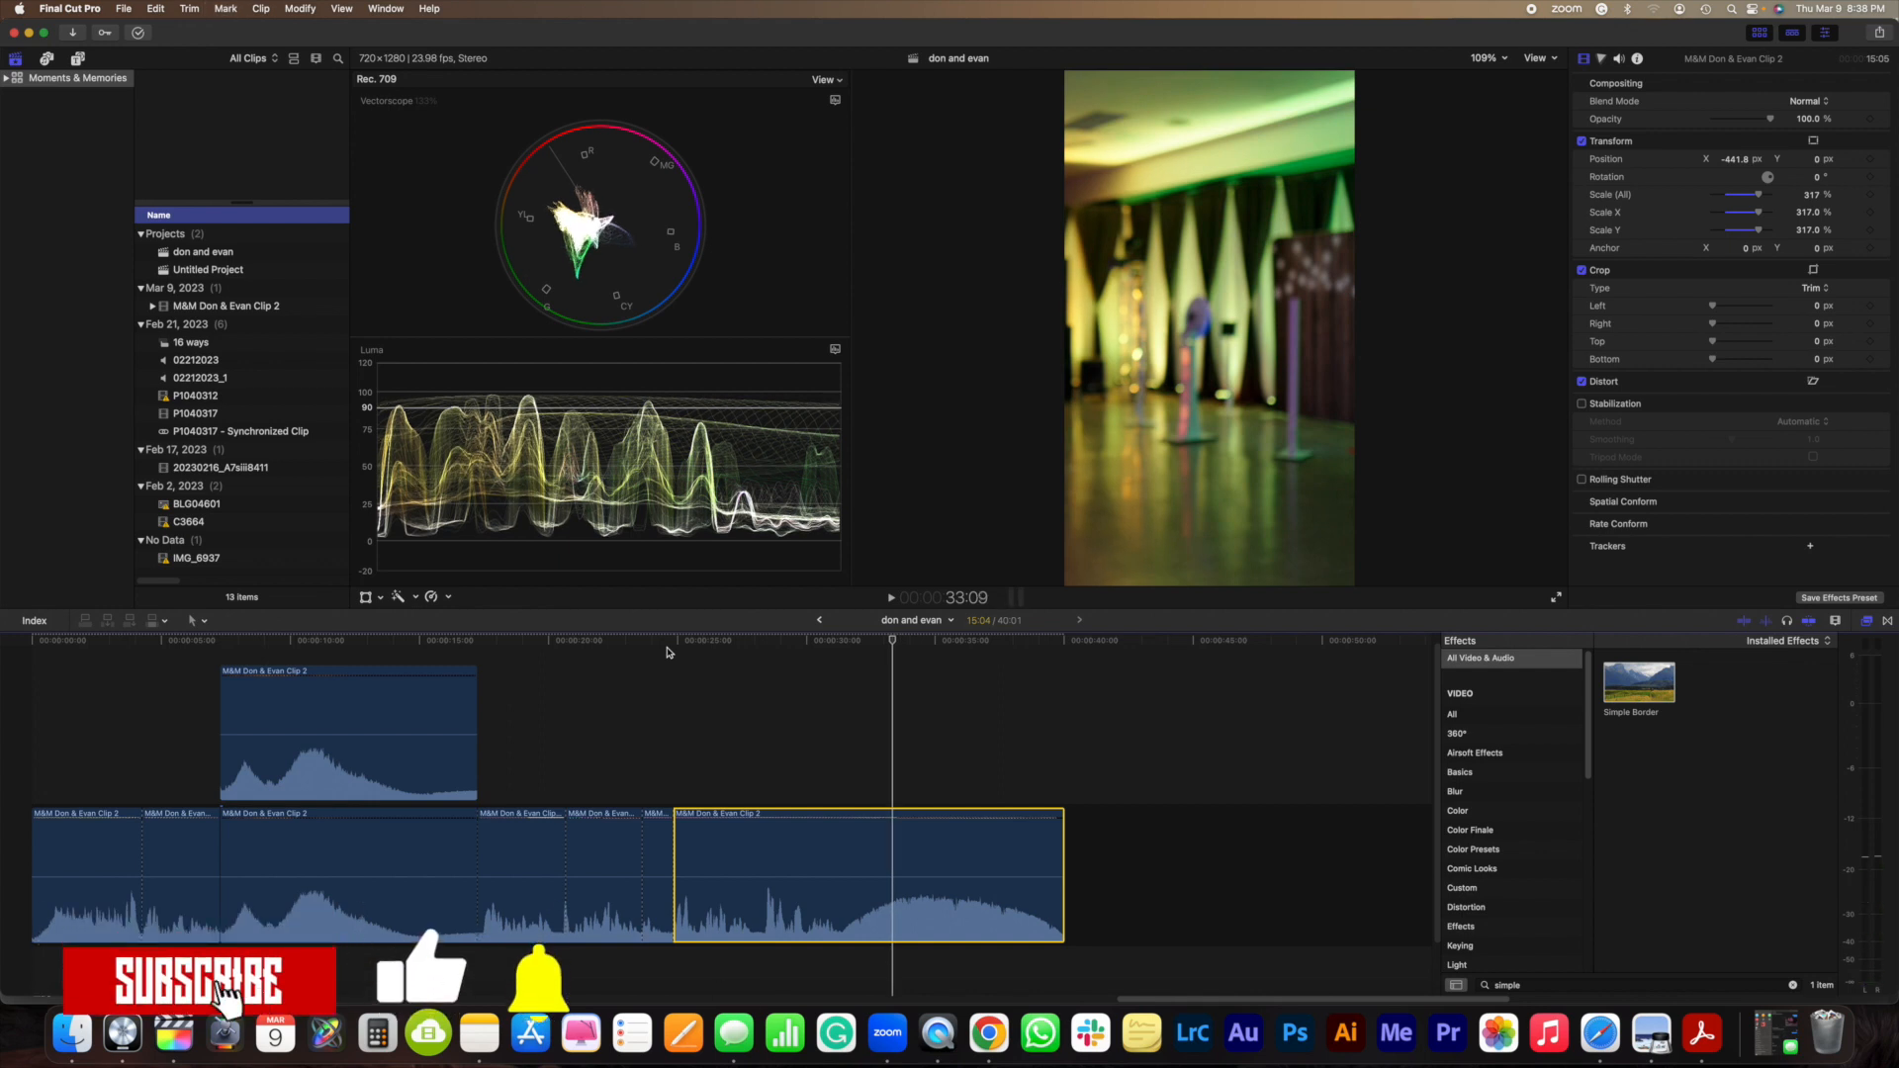
{"action": "key", "text": "Right"}
{"action": "key", "text": "Right"}
{"action": "key", "text": "Right"}
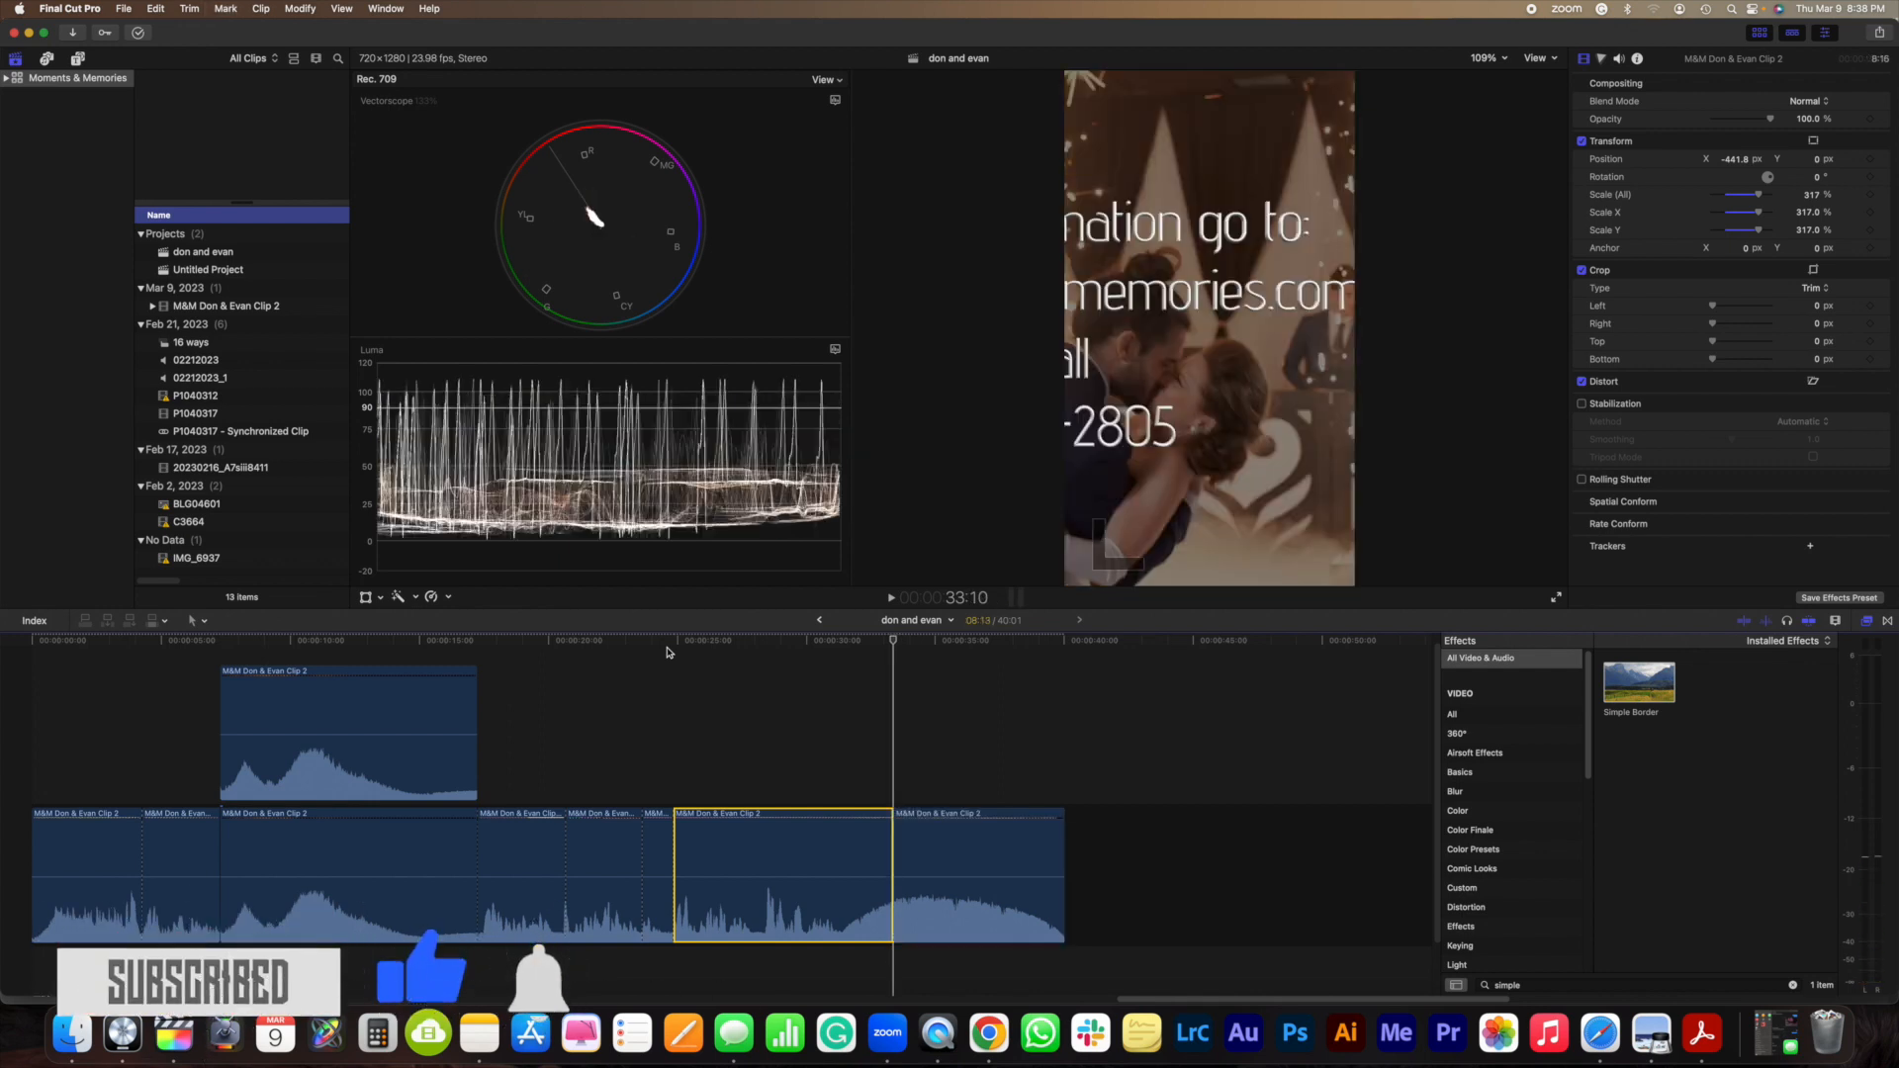
Step: Duplicate the contact information clip above itself, apply Simple Border to the copy, and reset its position and scale
{"action": "left_click", "coordinate": [955, 877]}
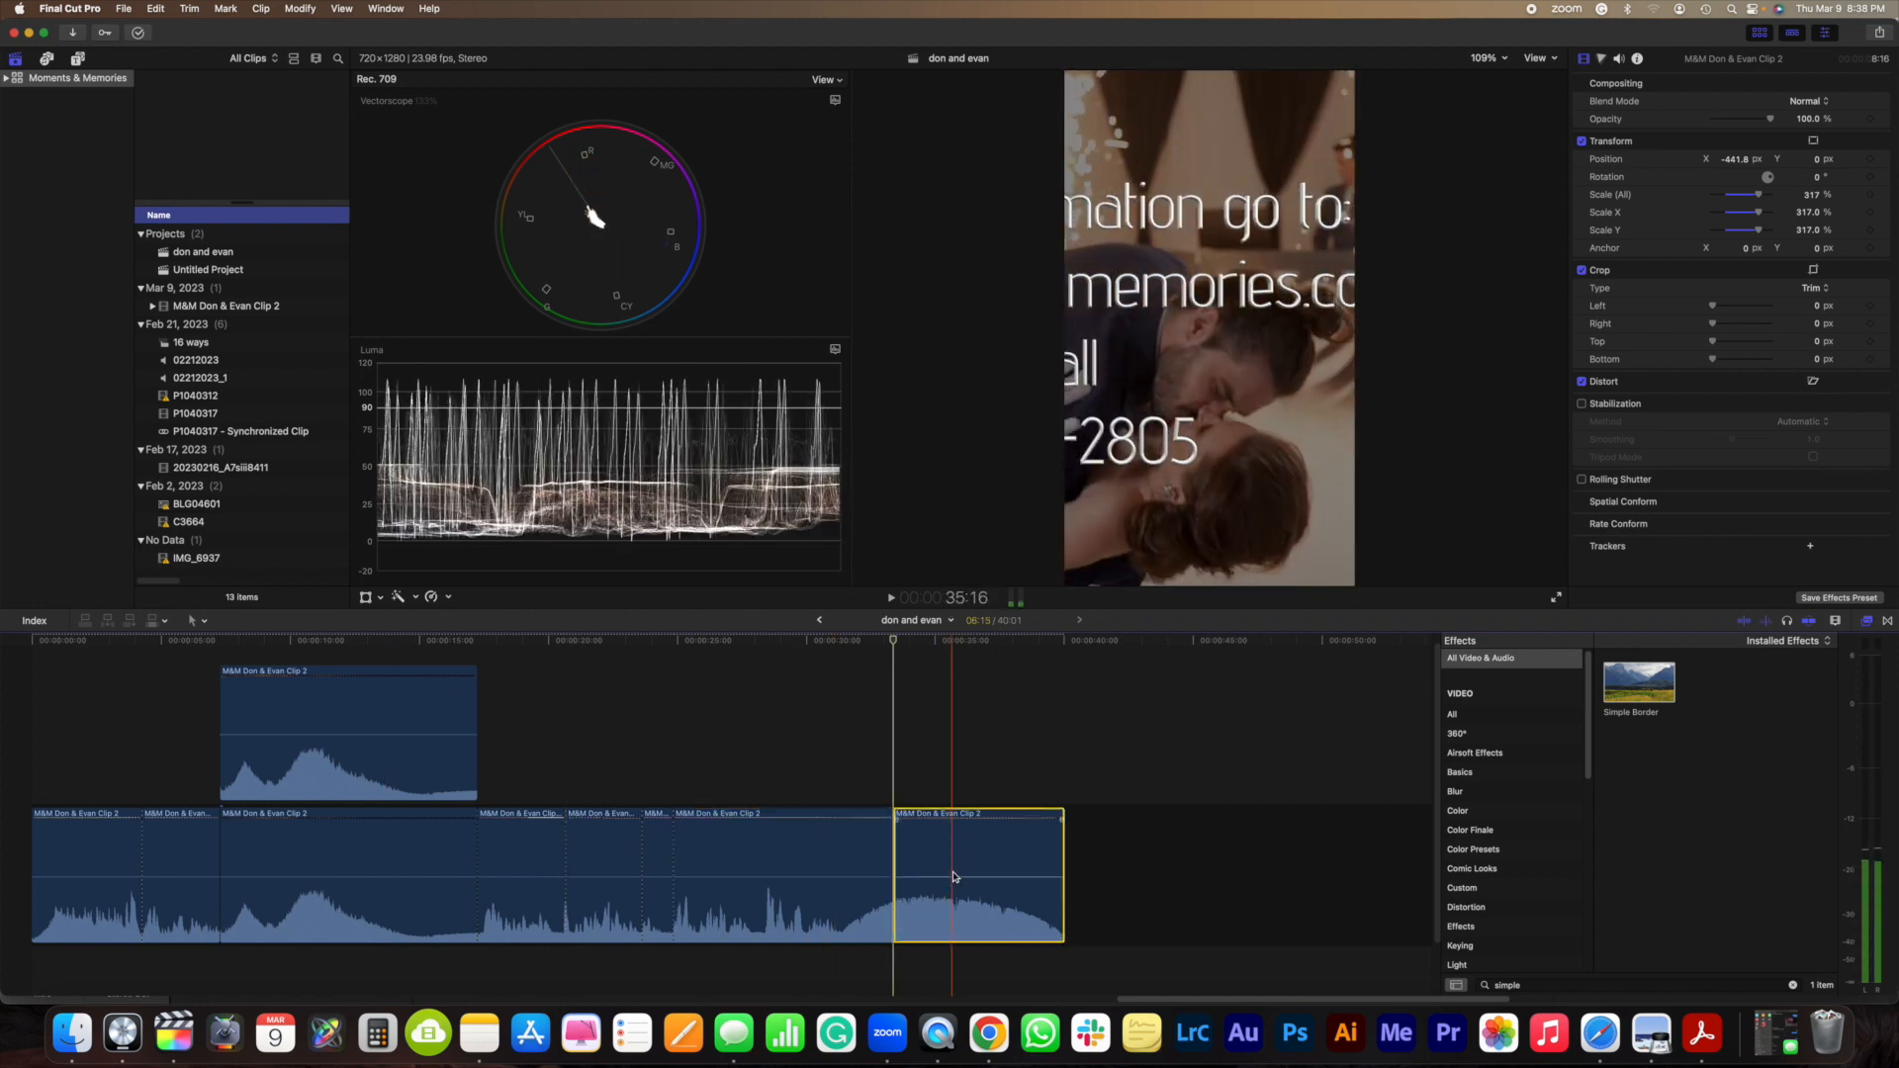
{"action": "left_click_drag", "start_coordinate": [955, 871], "coordinate": [963, 721]}
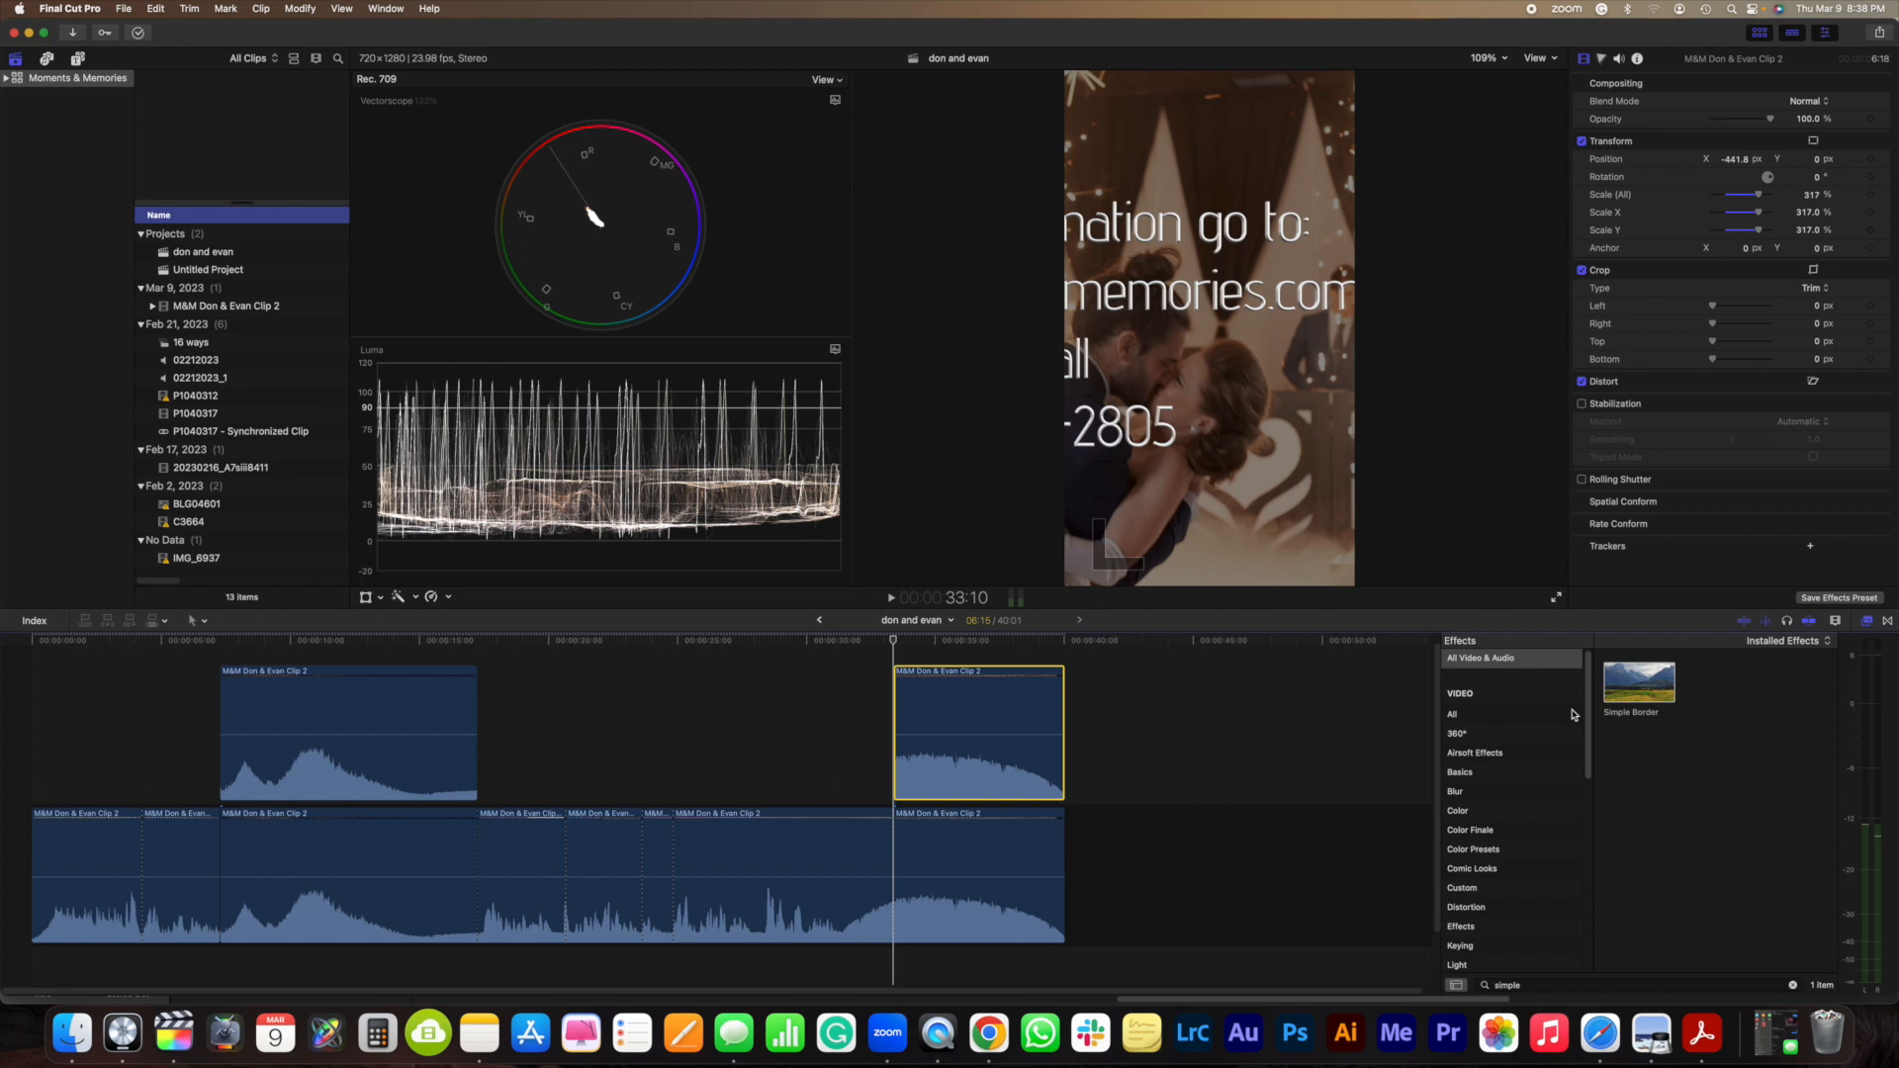
{"action": "left_click_drag", "start_coordinate": [1625, 693], "coordinate": [1009, 708]}
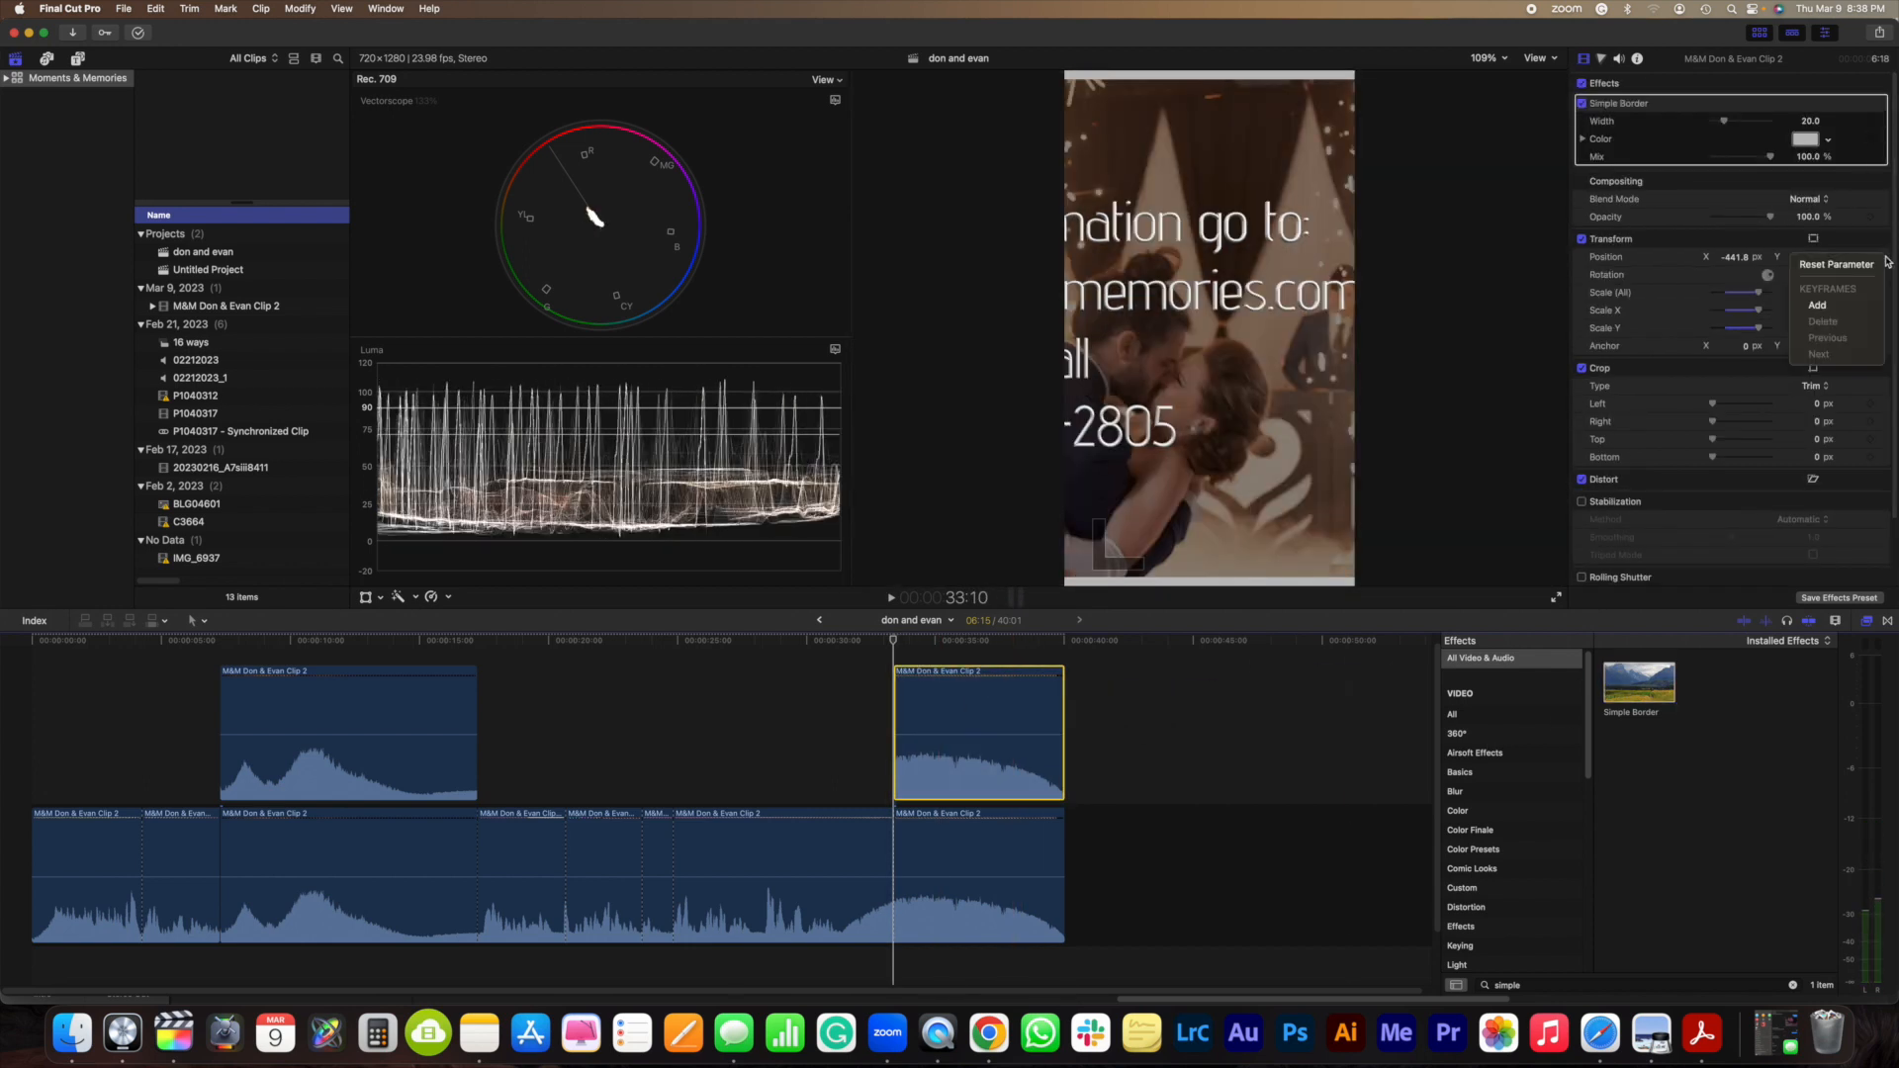
{"action": "left_click", "coordinate": [1876, 271]}
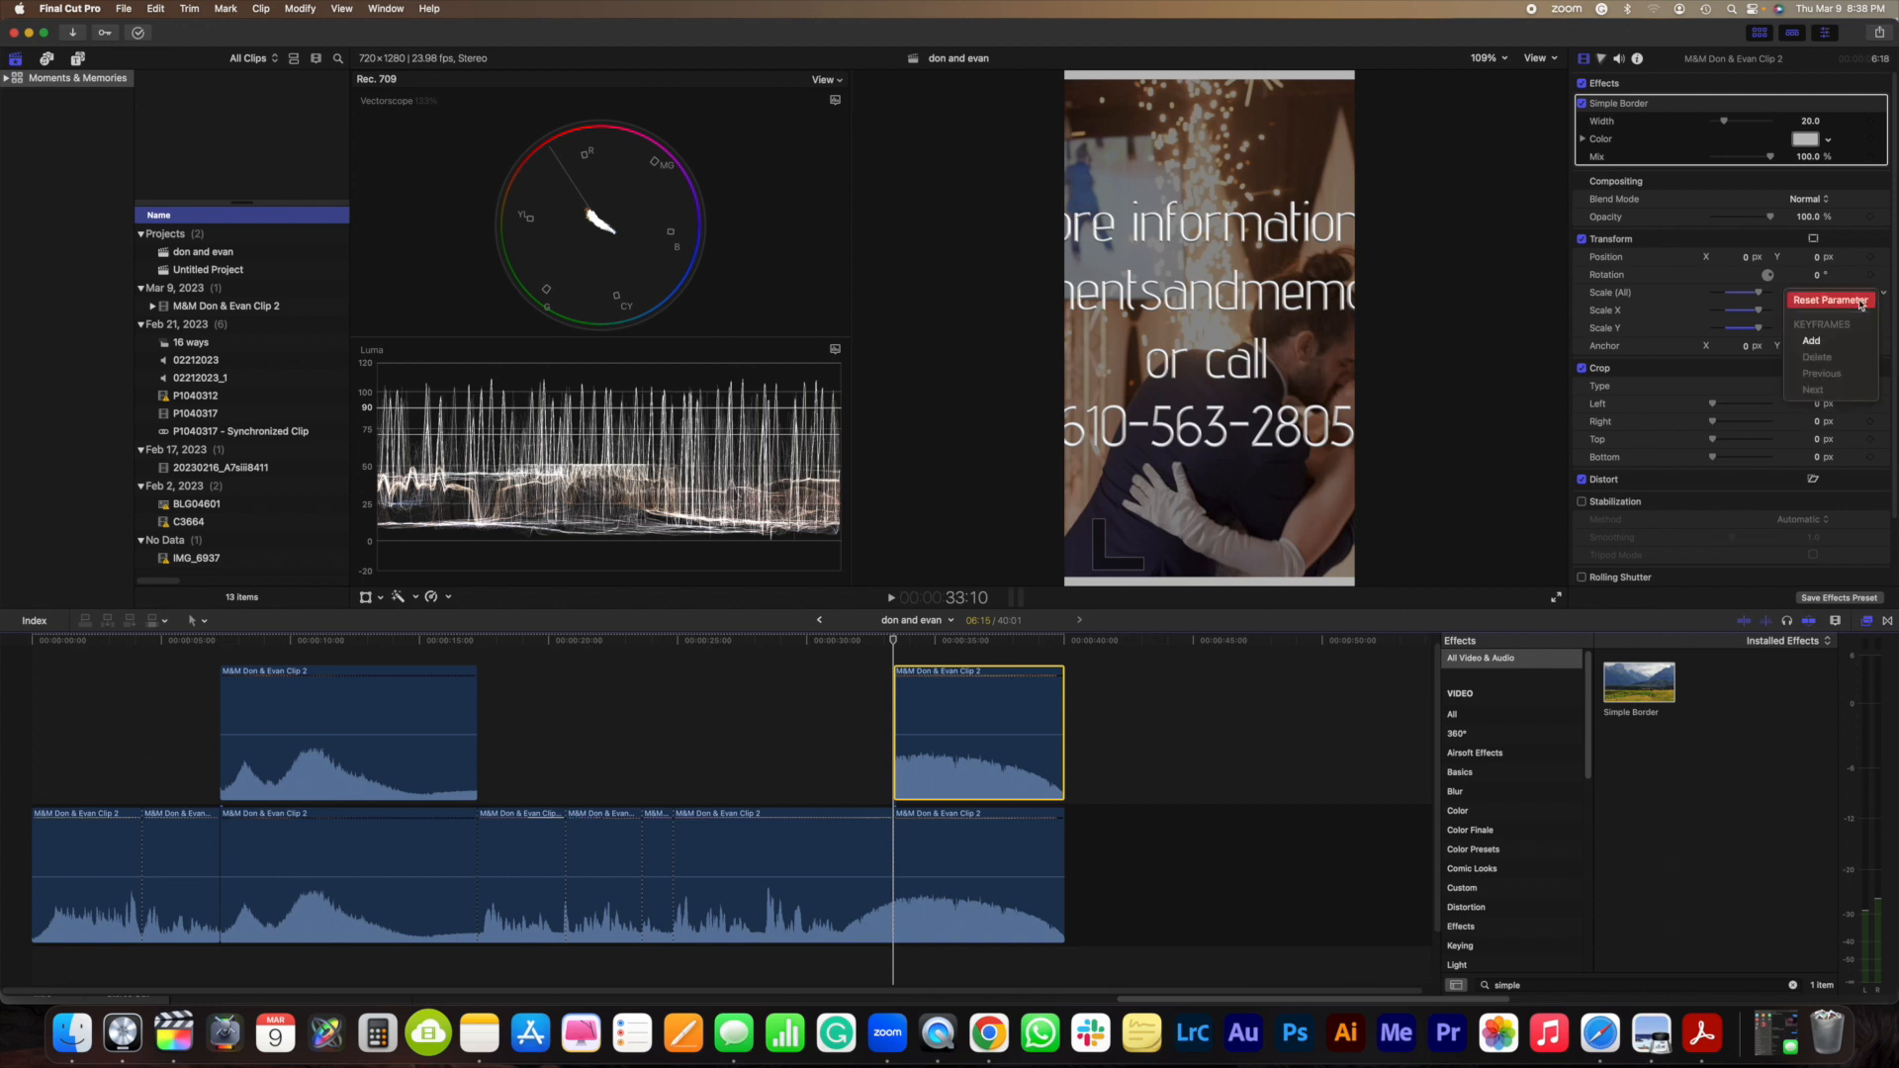
Step: Apply the Gaussian blur to the lower contact information clip and reduce its opacity to about 23%
{"action": "left_click", "coordinate": [1008, 871]}
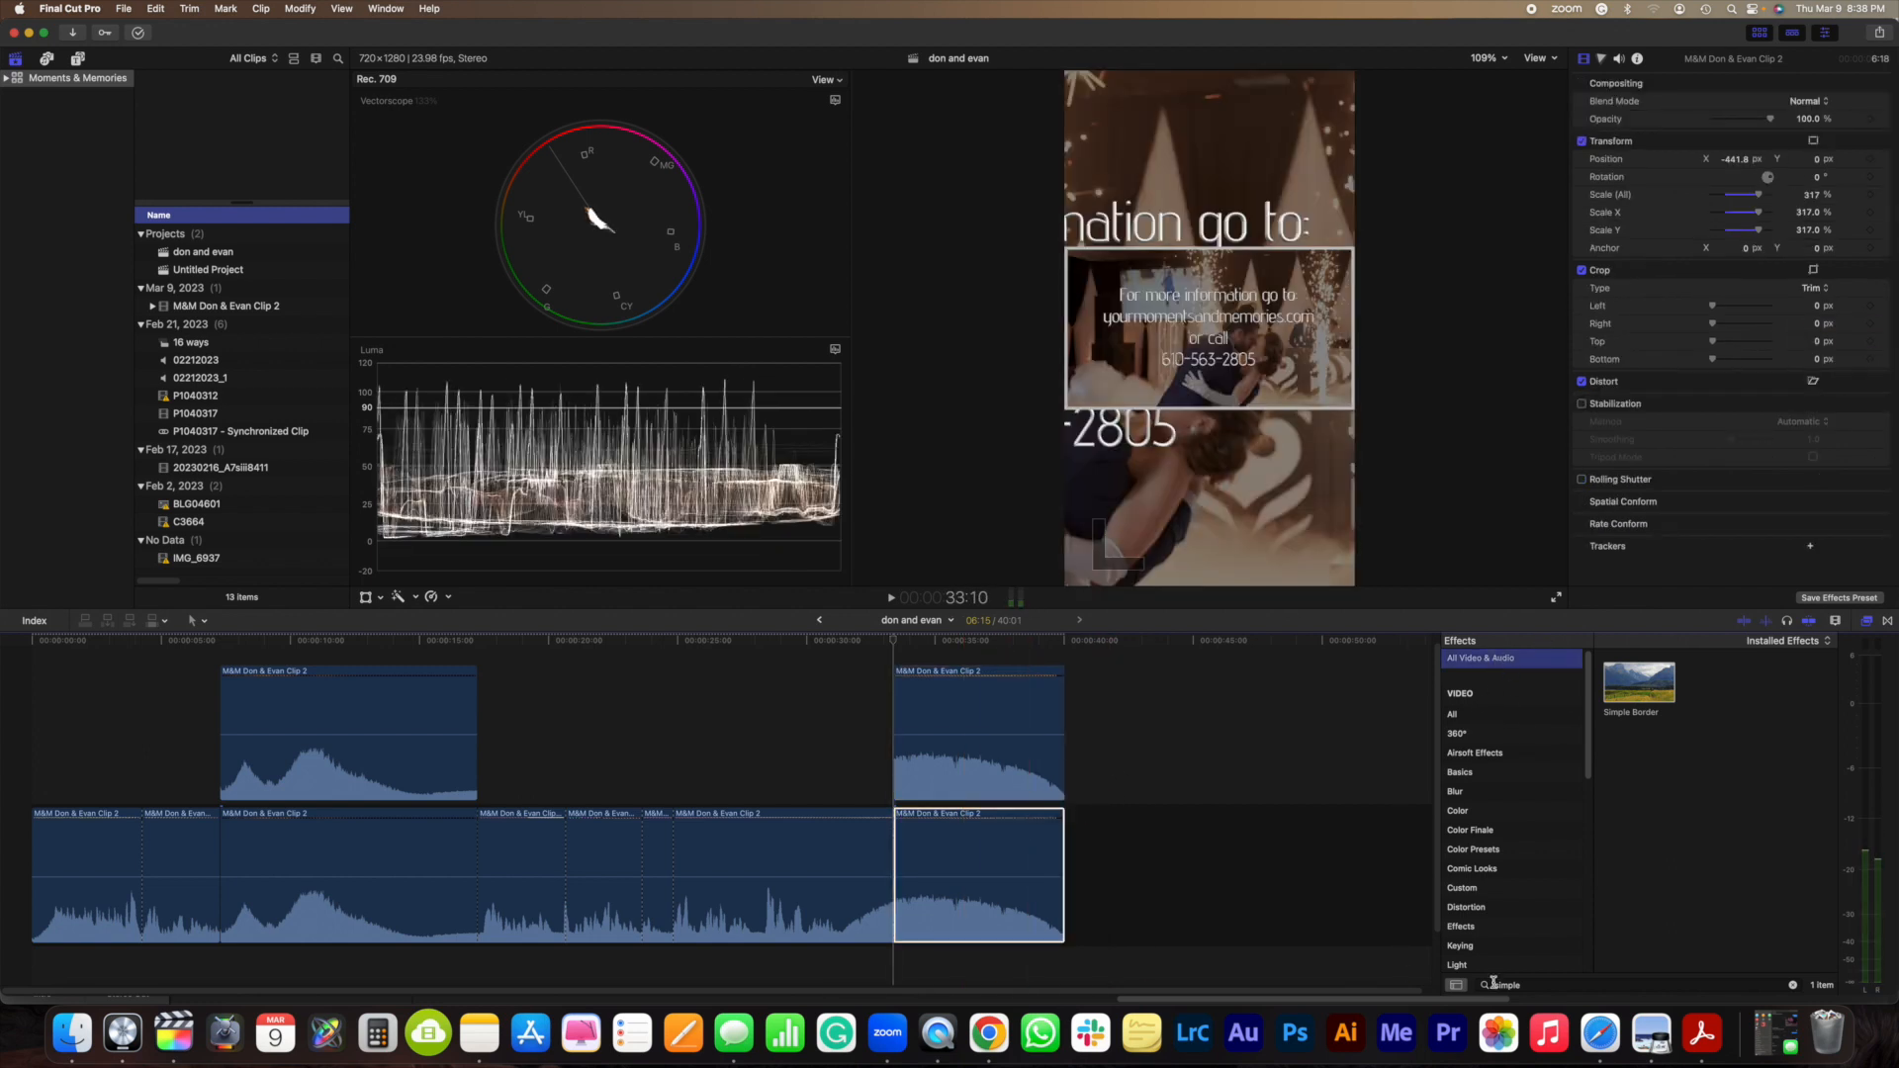
{"action": "left_click", "coordinate": [1793, 986]}
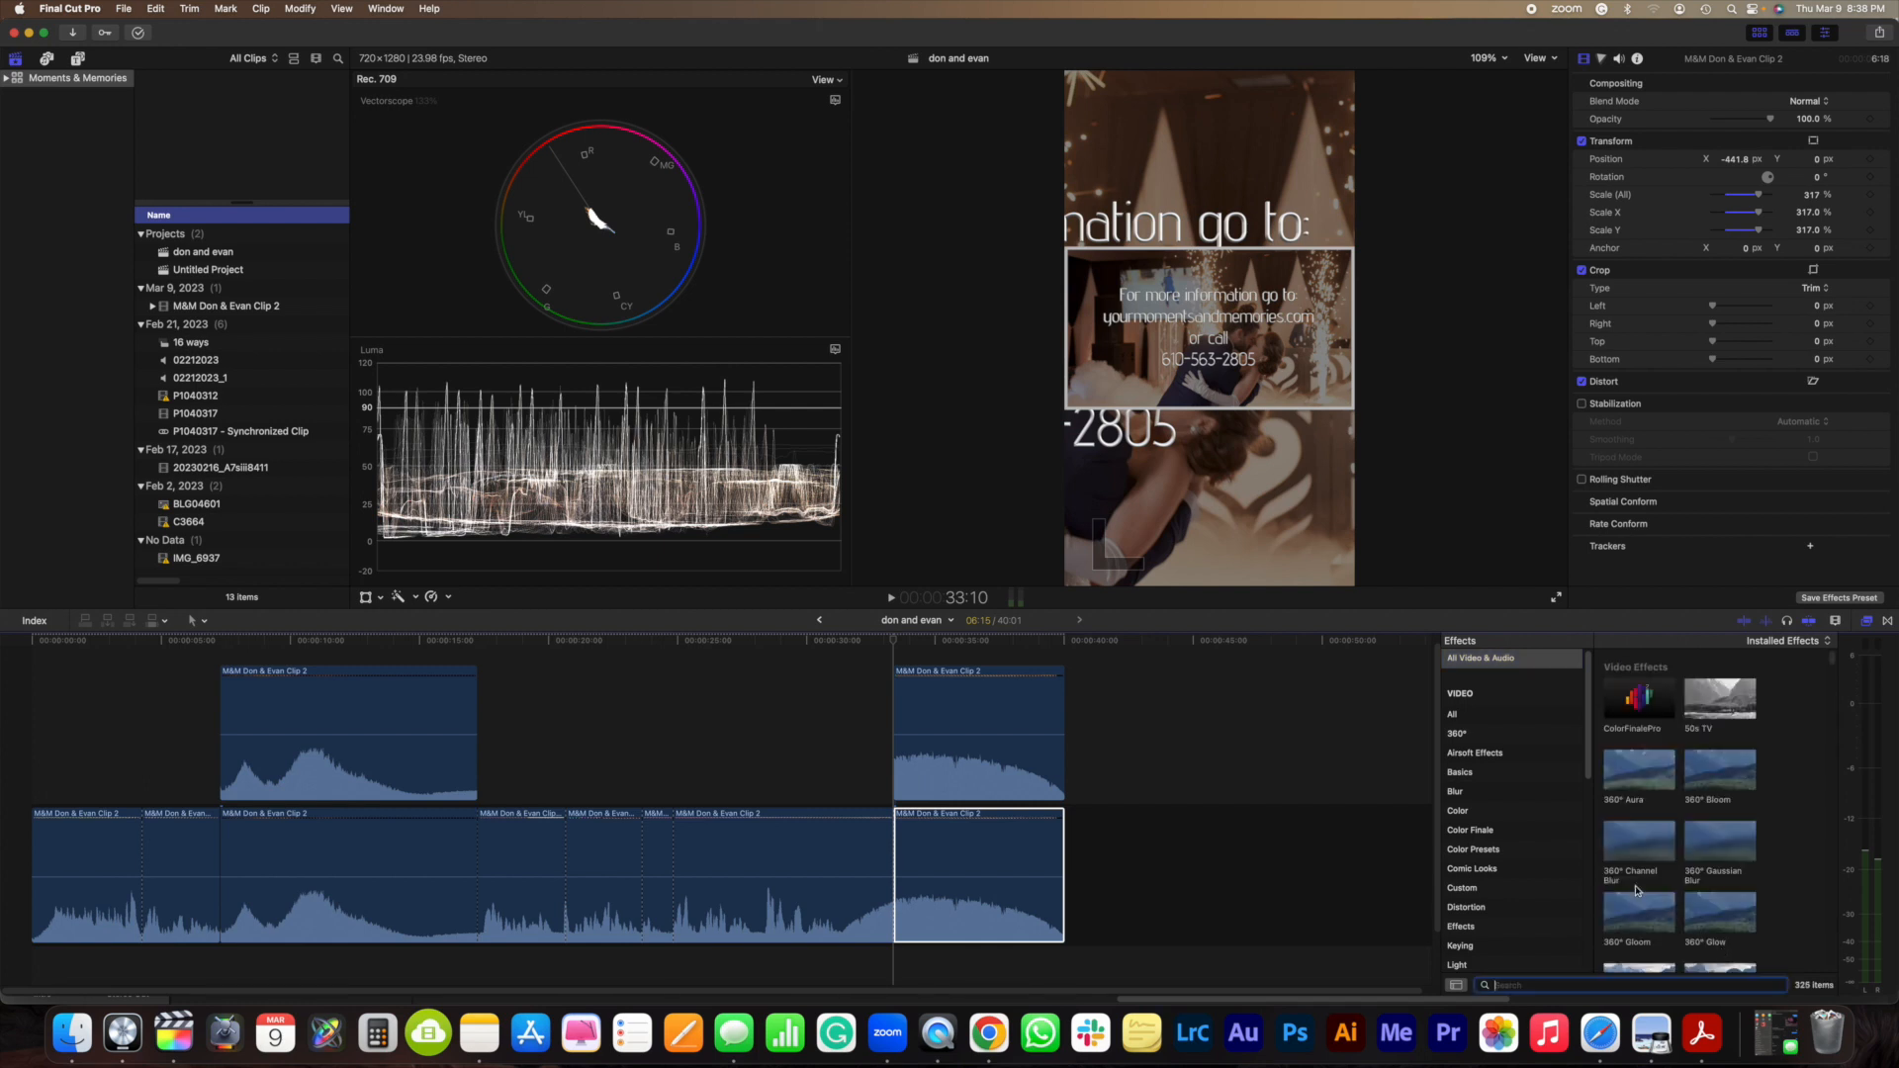
{"action": "left_click", "coordinate": [1472, 792]}
{"action": "left_click_drag", "start_coordinate": [1639, 745], "coordinate": [954, 870]}
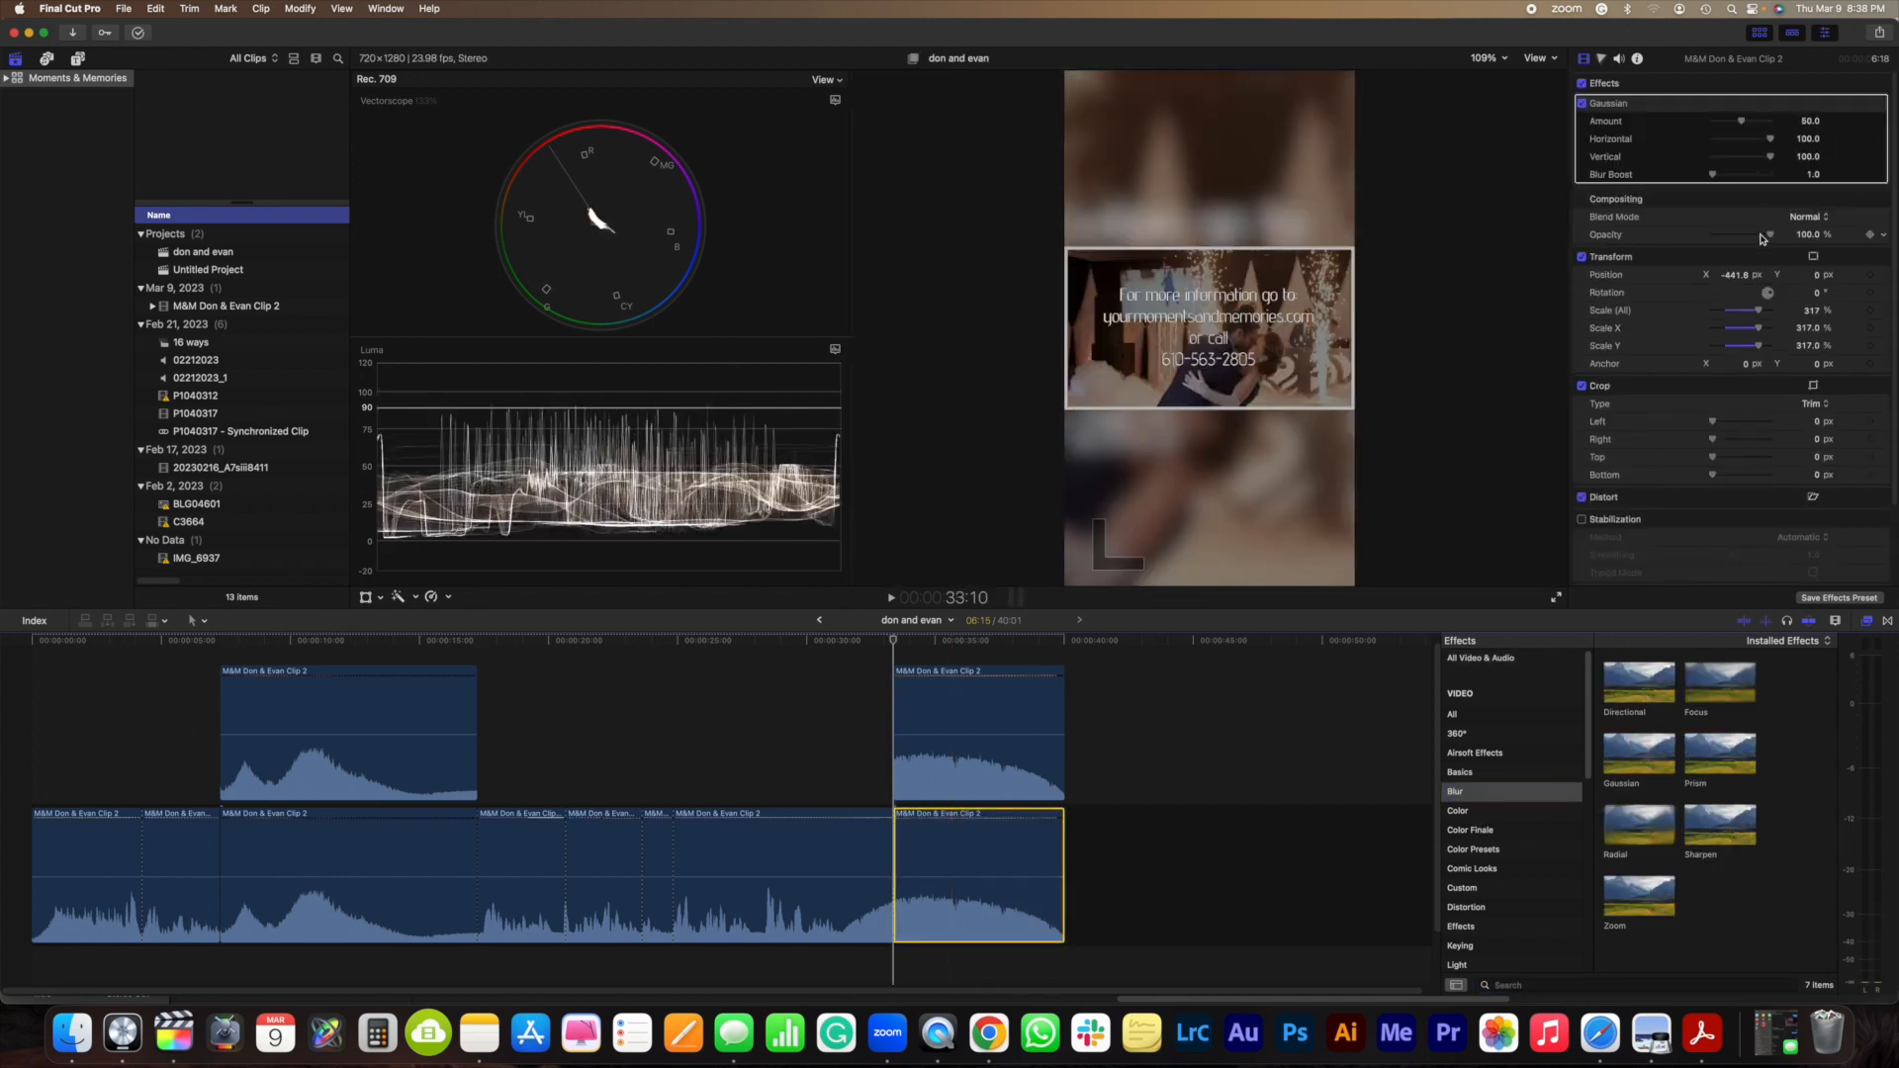
{"action": "left_click_drag", "start_coordinate": [1763, 238], "coordinate": [1728, 238]}
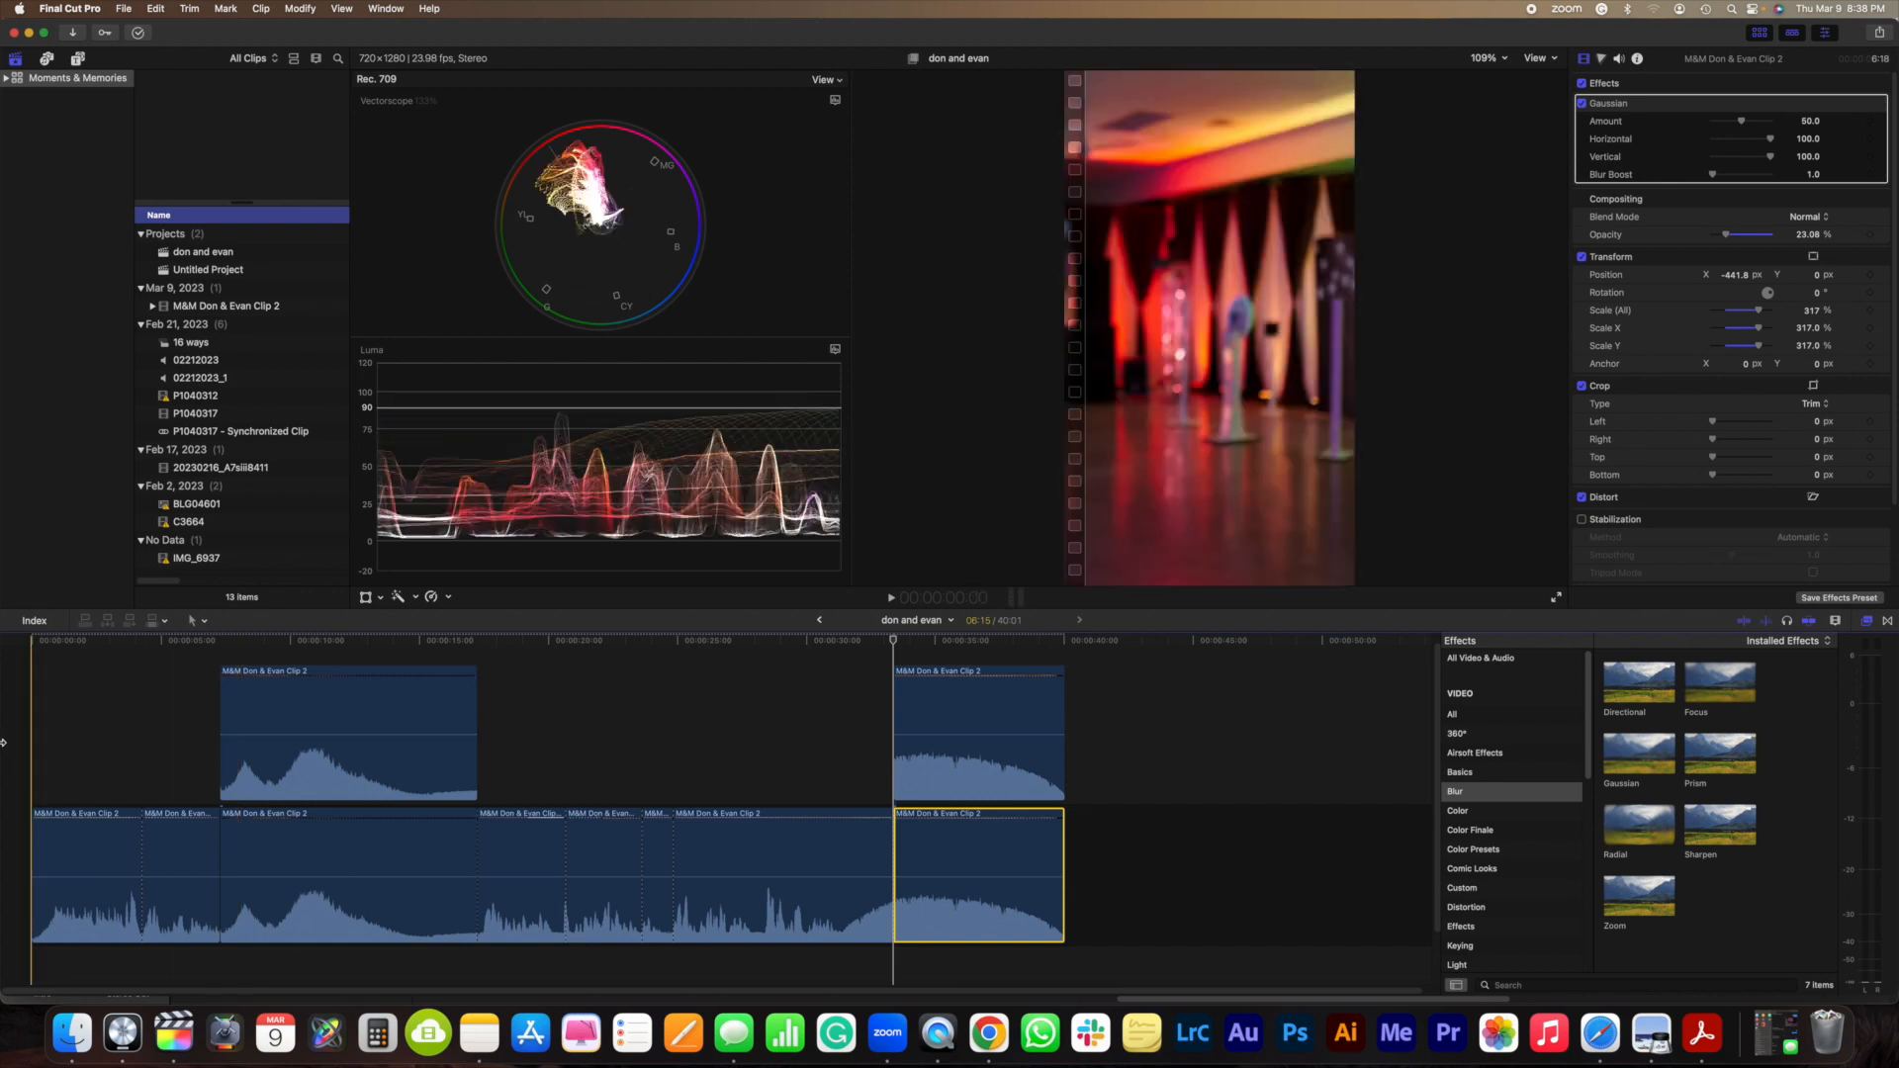
Step: Play back the edit and split the party montage clip at 22:01, where the shot of the bride begins
{"action": "key", "text": "space"}
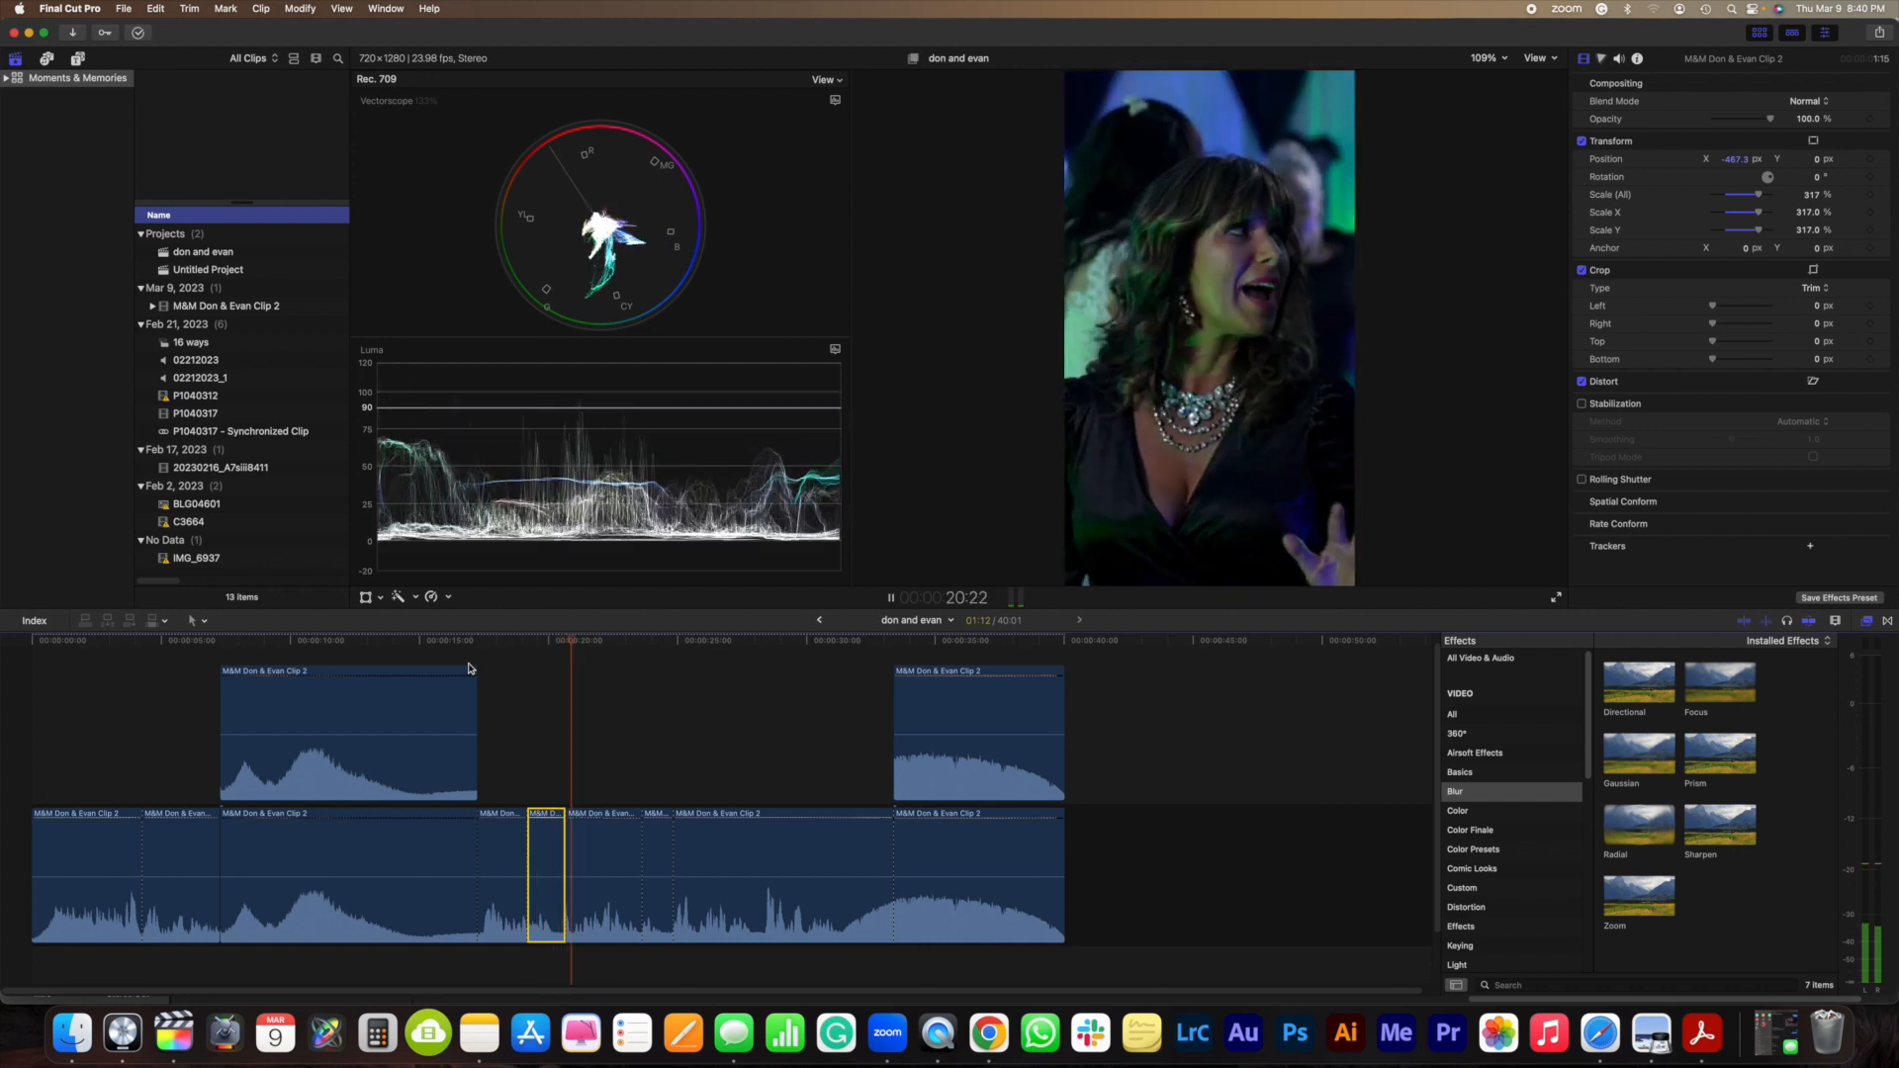
{"action": "key", "text": "space"}
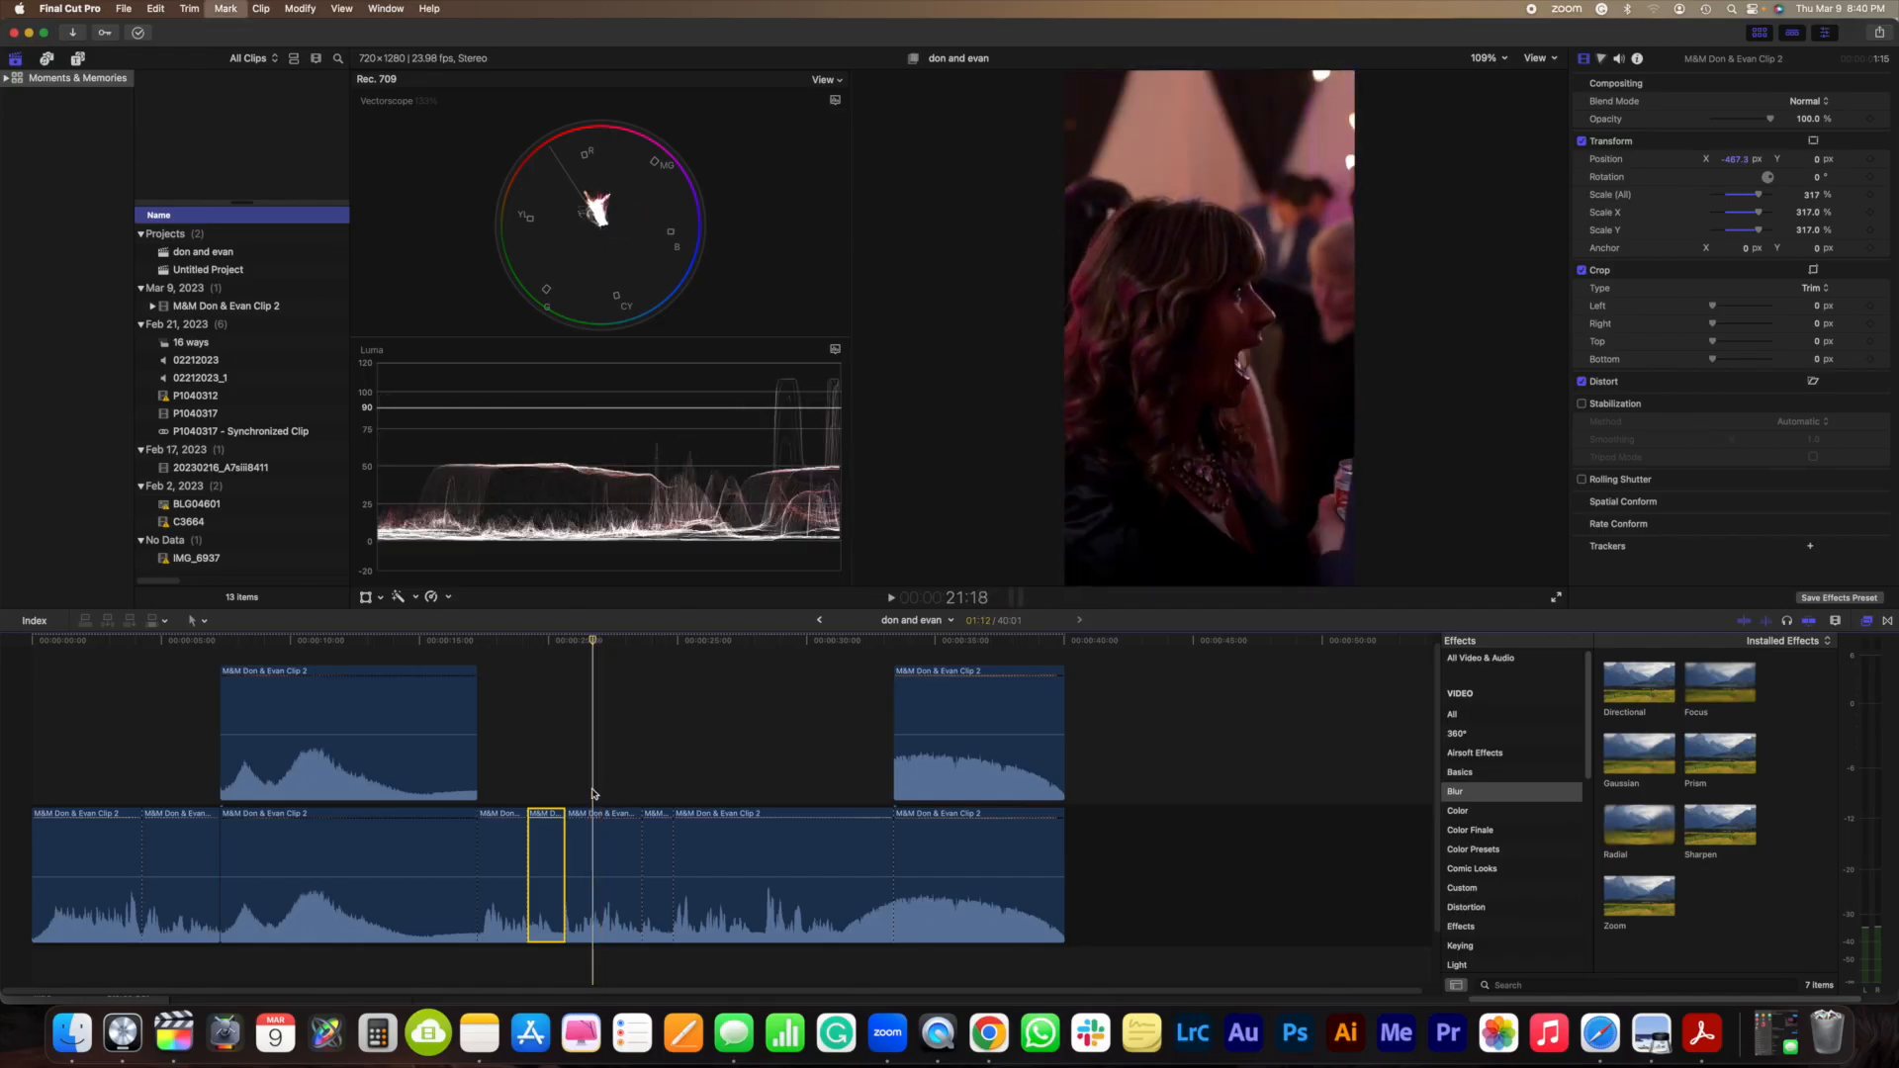
{"action": "key", "text": "Left"}
{"action": "key", "text": "Left"}
{"action": "key", "text": "Right"}
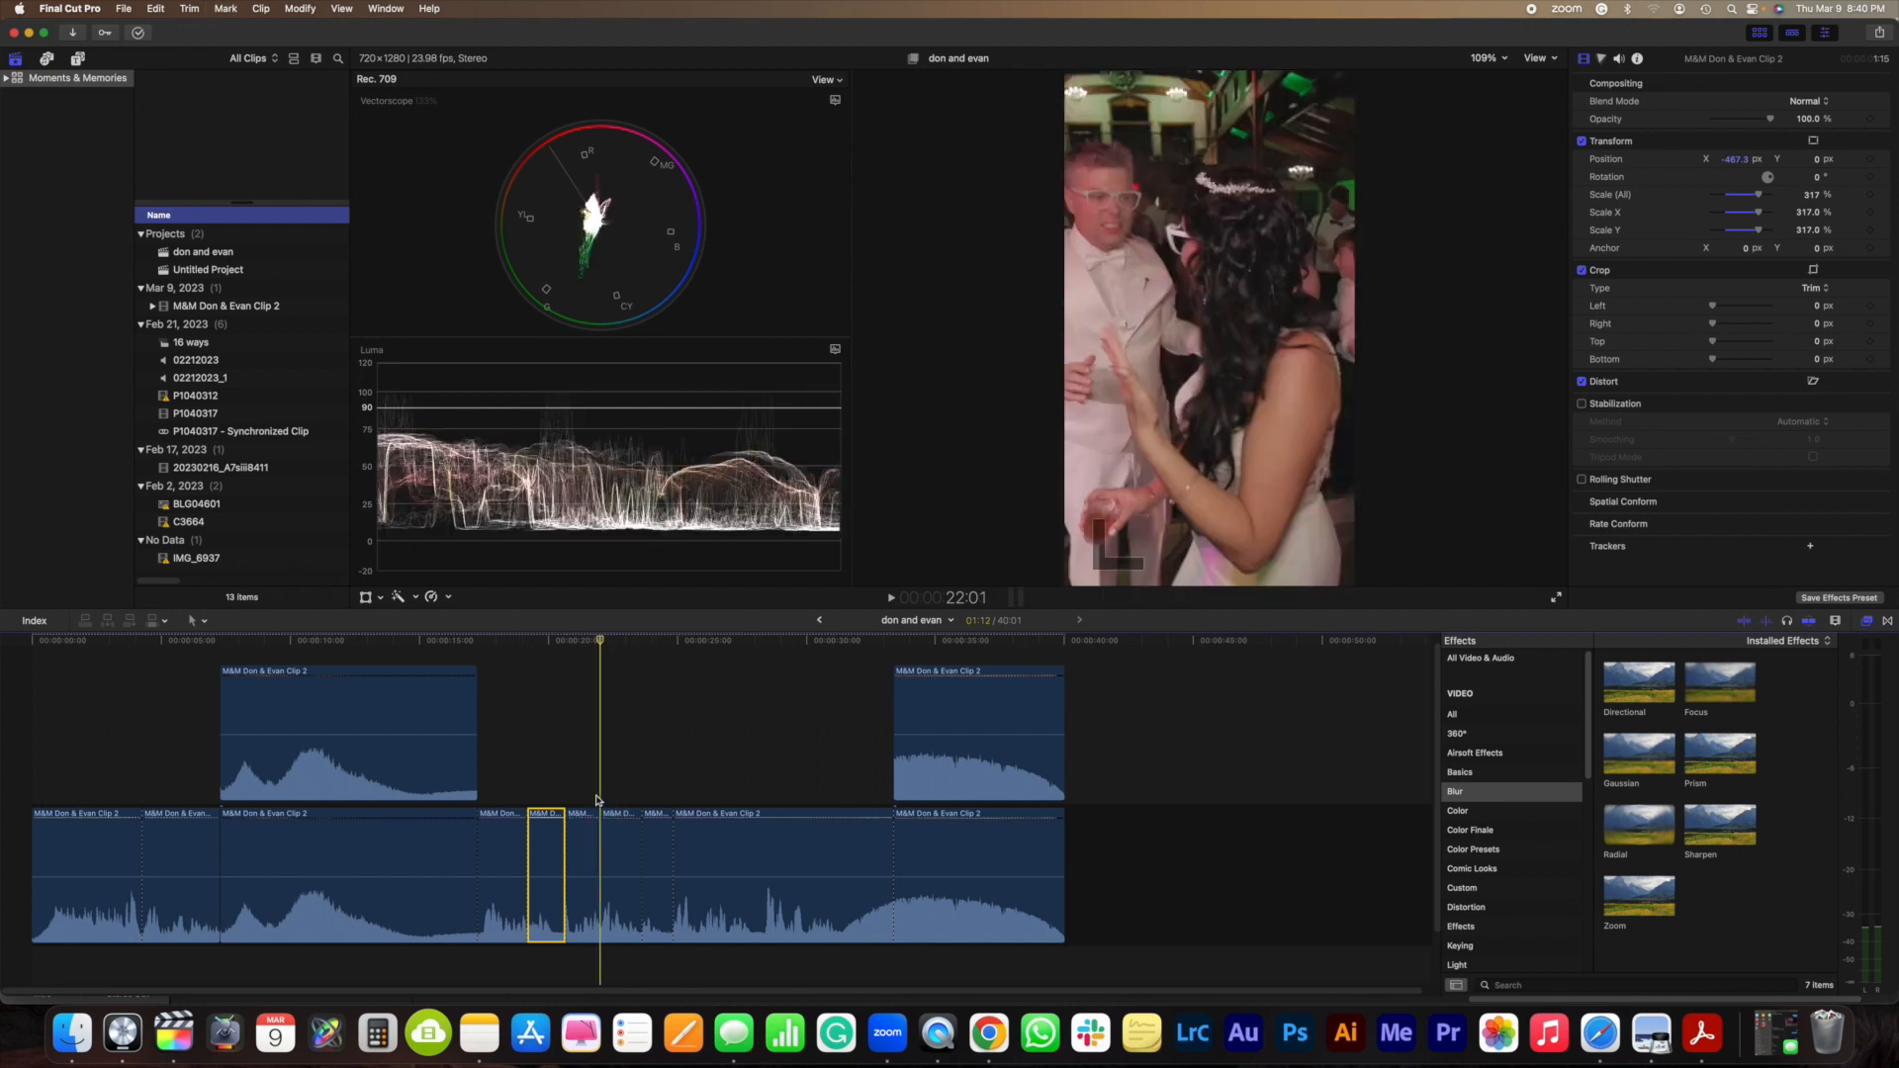
Step: Shift the X position of the clip starting at 22:01 to frame both the man in white and the bride
{"action": "left_click", "coordinate": [623, 850]}
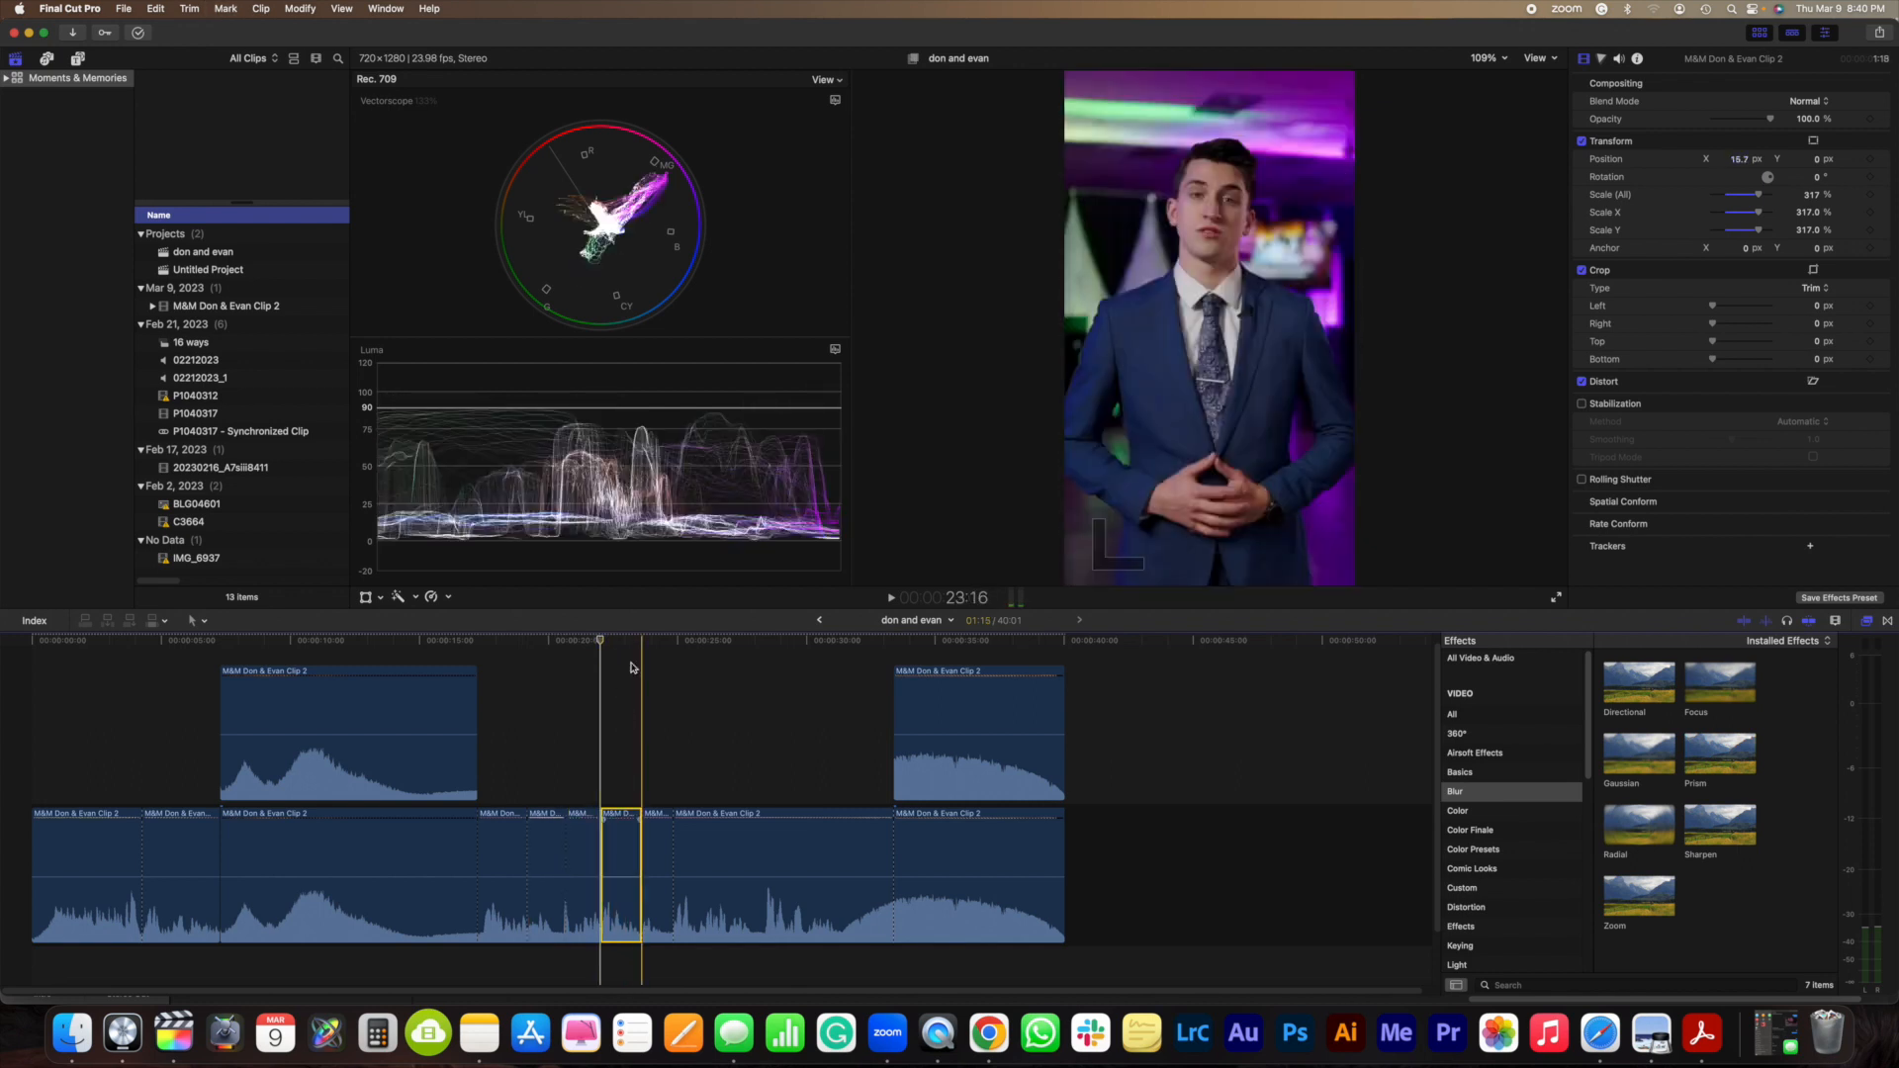
{"action": "left_click_drag", "start_coordinate": [1745, 161], "coordinate": [1738, 159]}
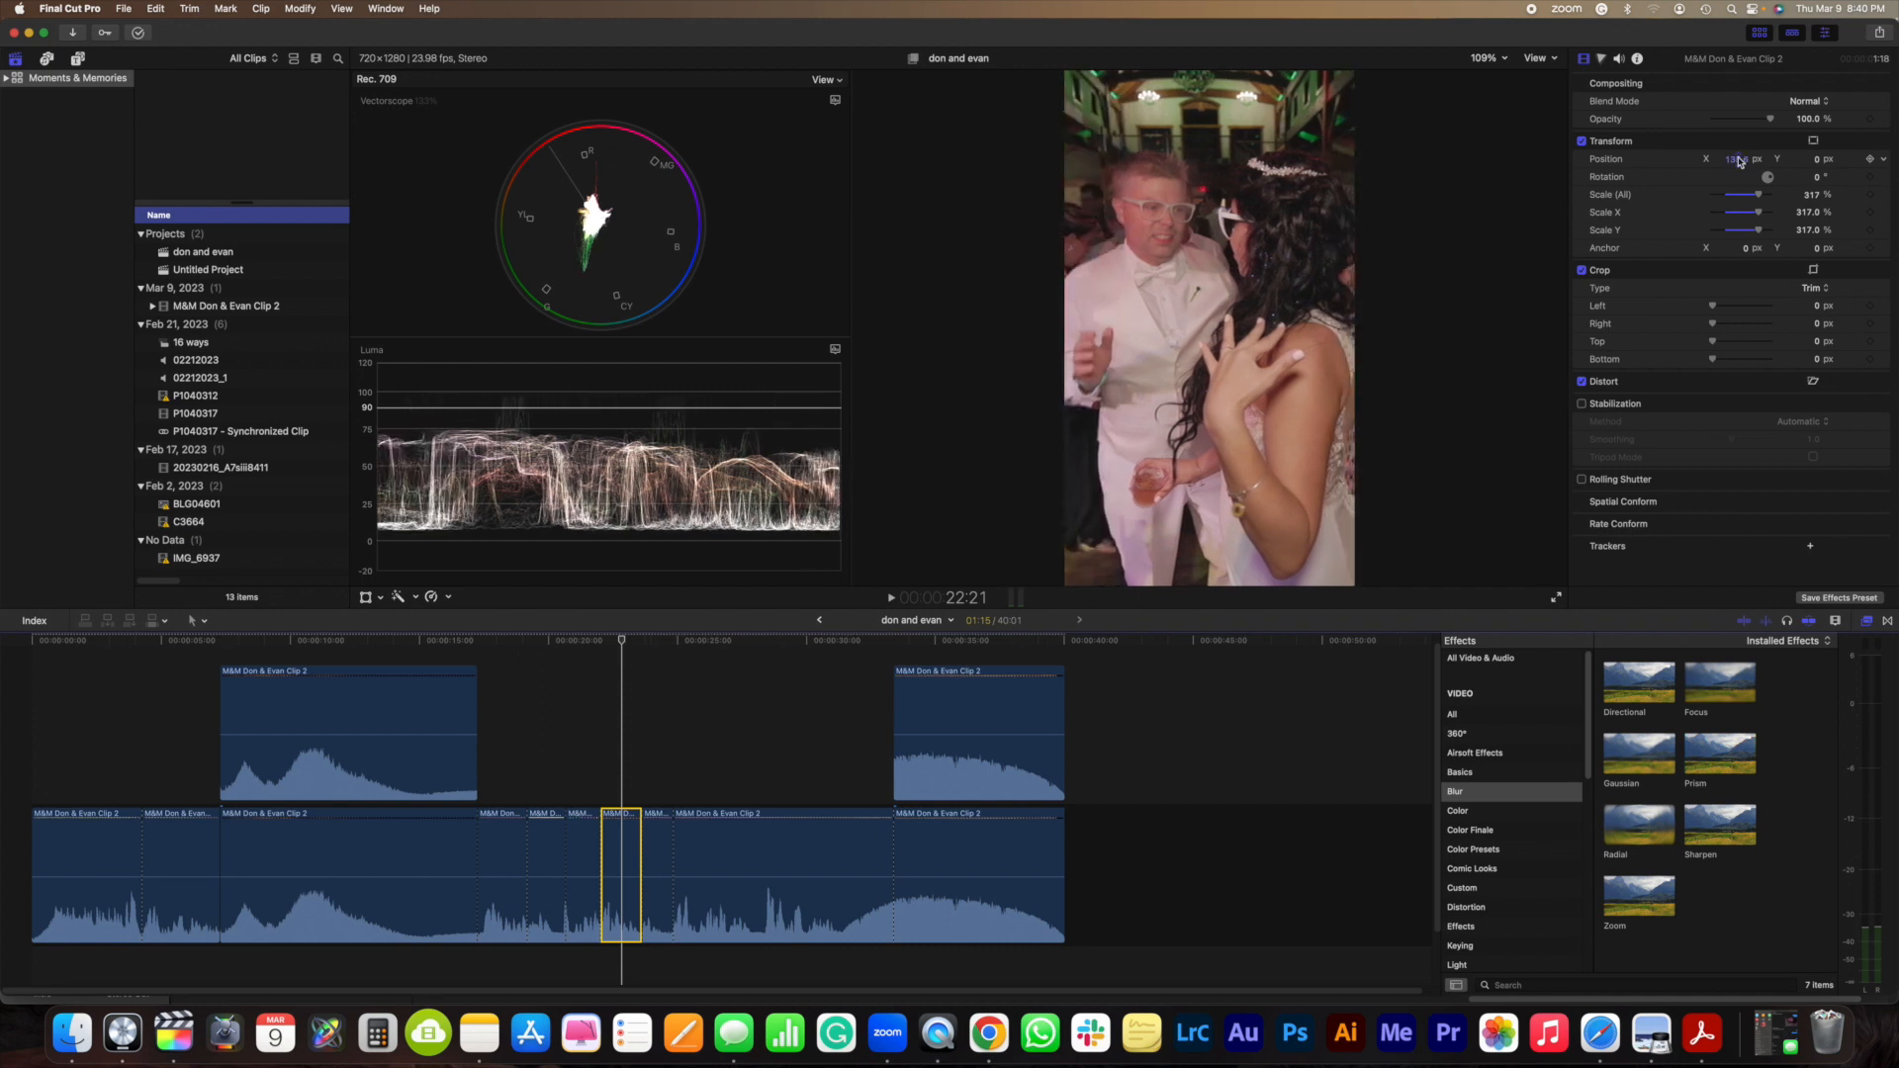
{"action": "key", "text": "space"}
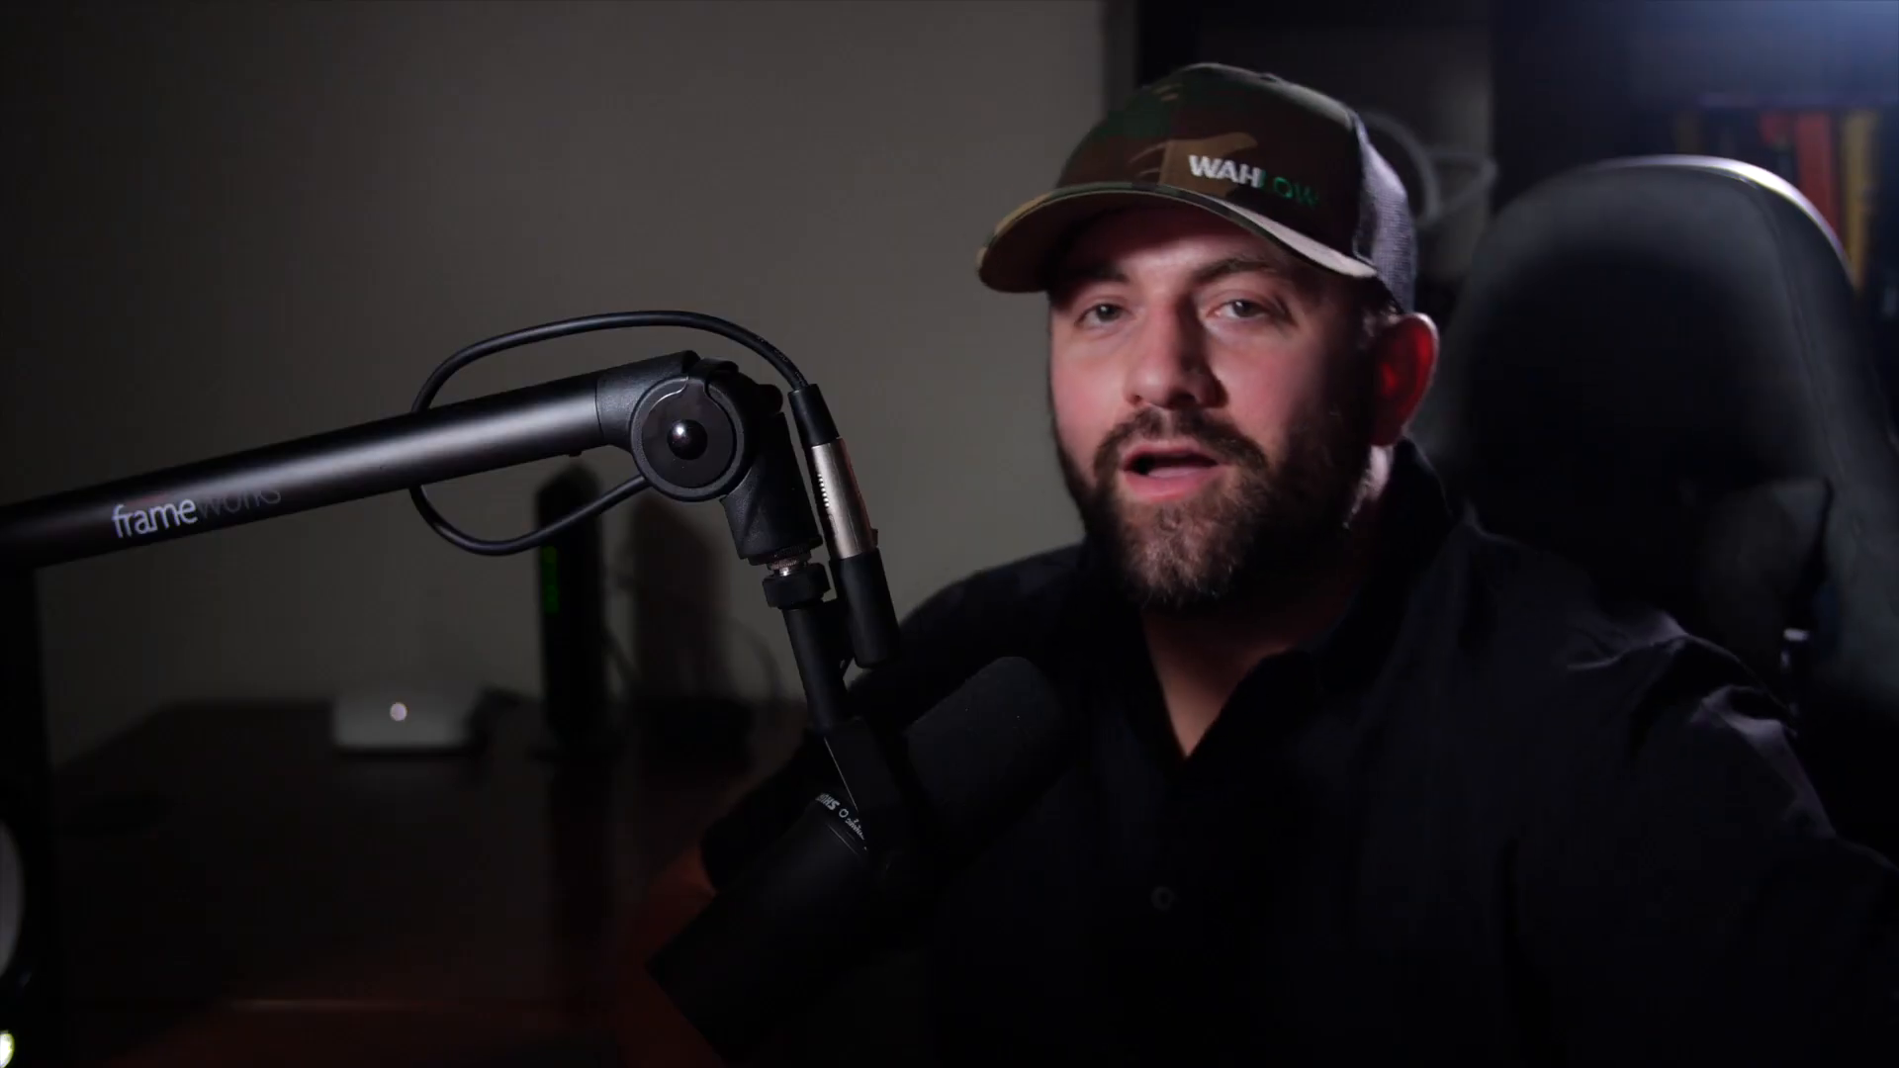